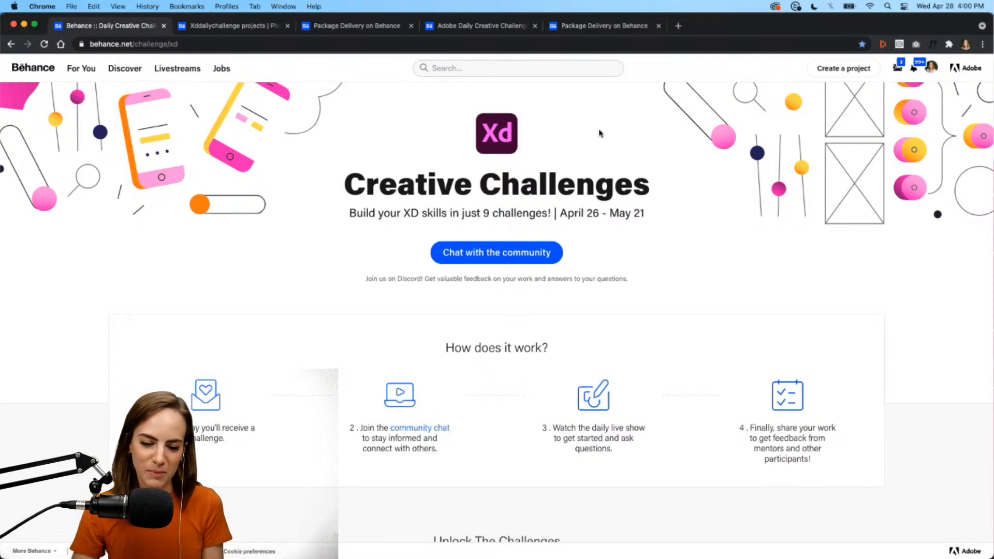
- Download the starter file for the April 28 Email Actions challenge from the Creative Challenges page and dismiss the download notice
scroll(599, 133, "down", 1)
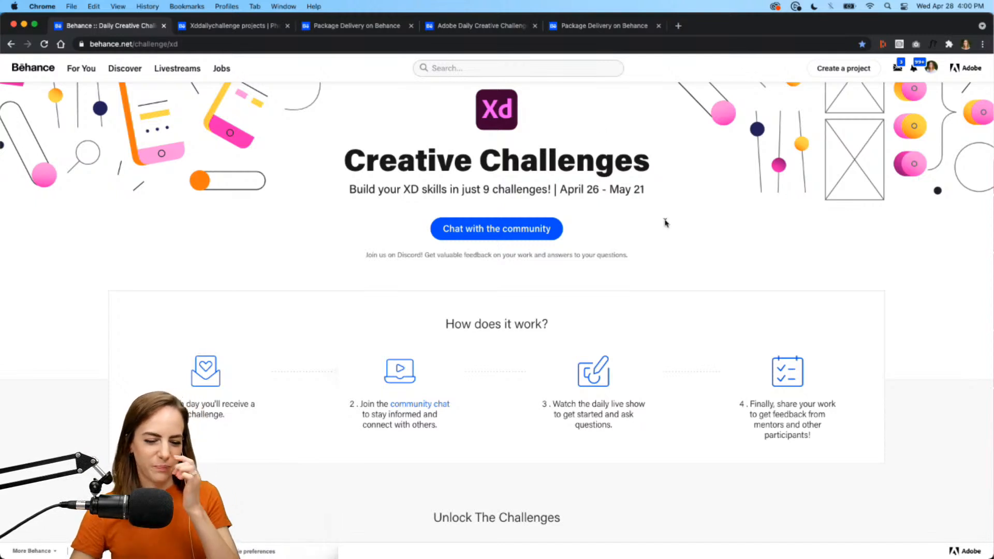
scroll(677, 247, "down", 2)
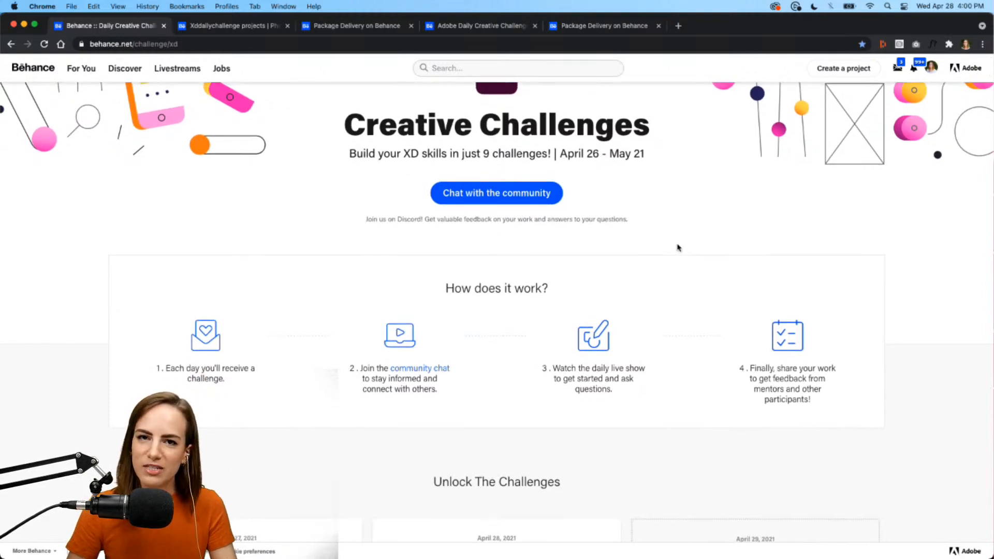
scroll(677, 248, "up", 1)
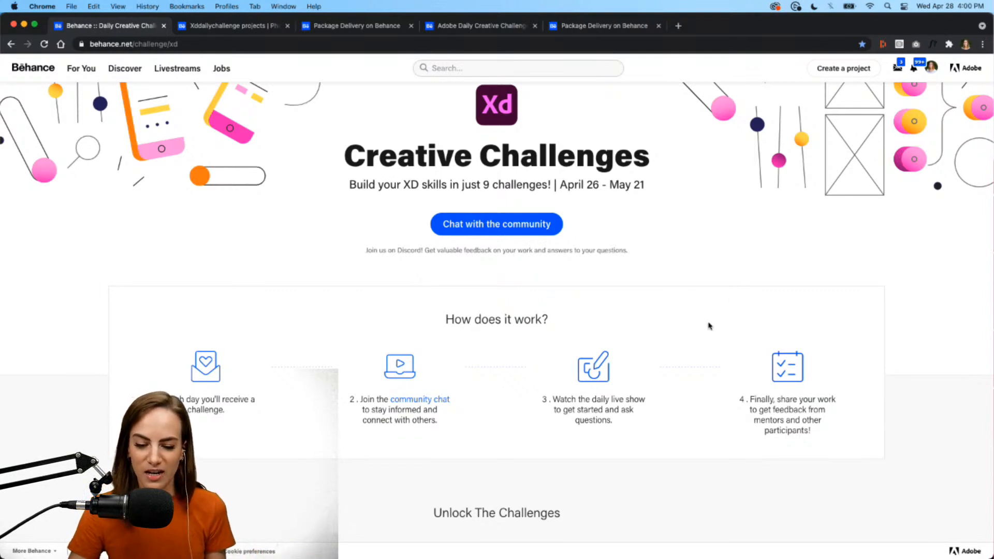
scroll(709, 325, "down", 10)
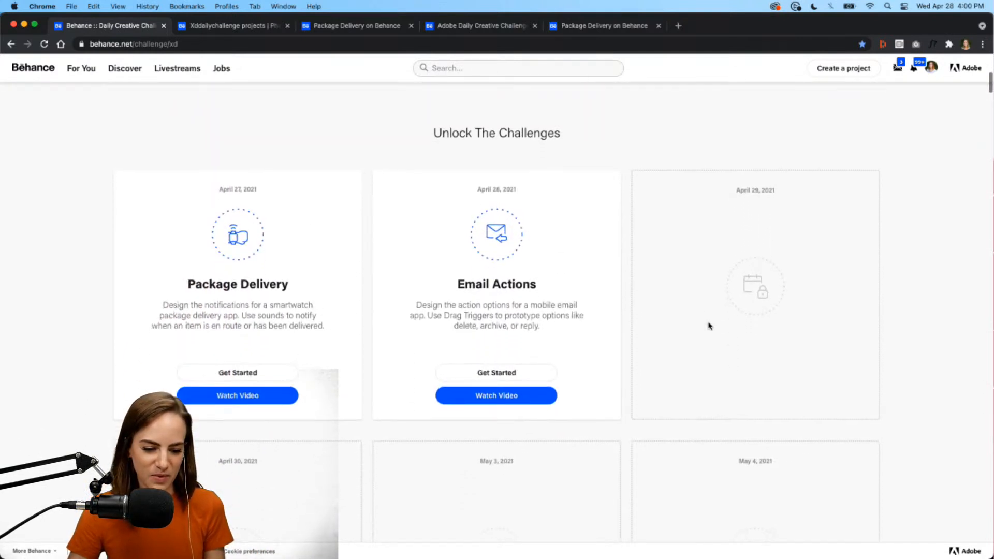
scroll(709, 325, "down", 1)
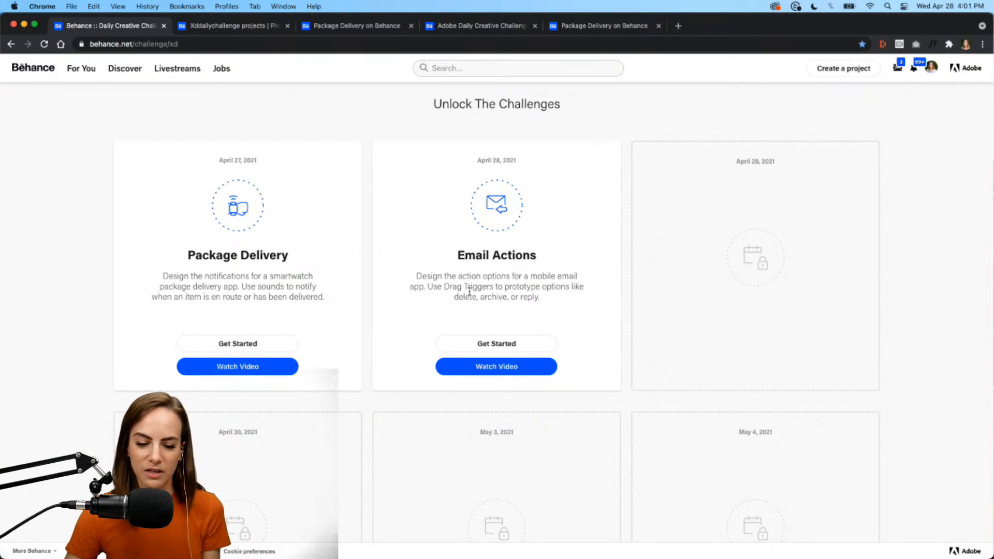
scroll(548, 322, "up", 1)
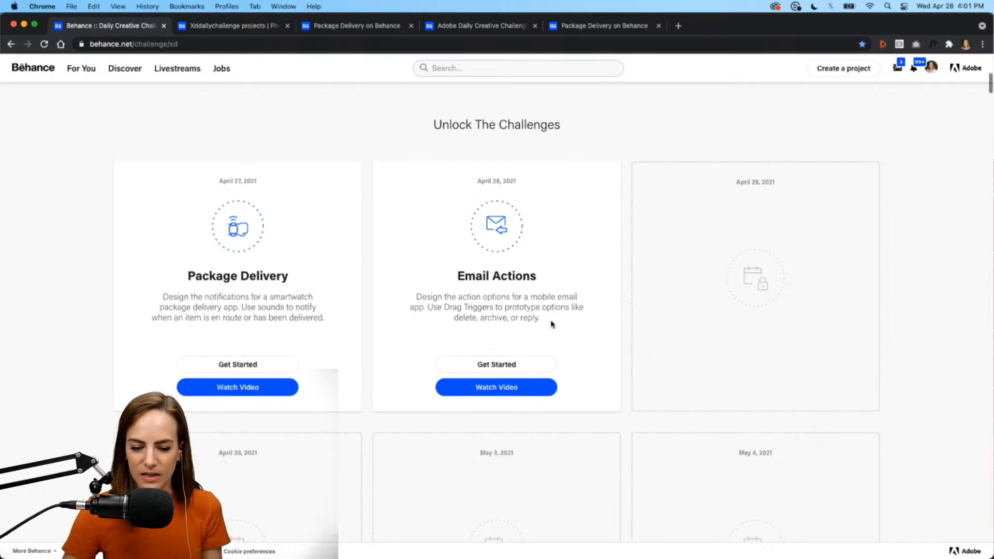
left_click(488, 375)
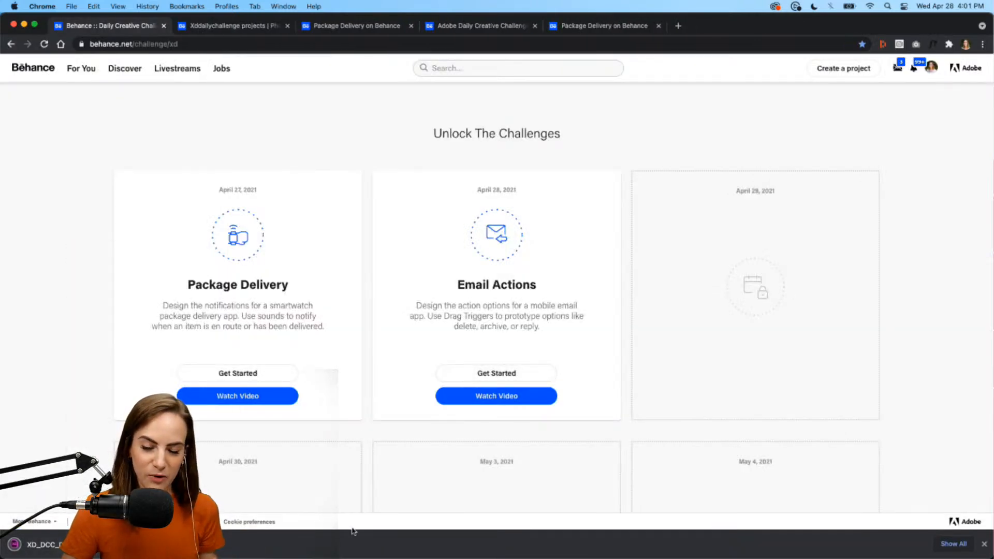
left_click(985, 544)
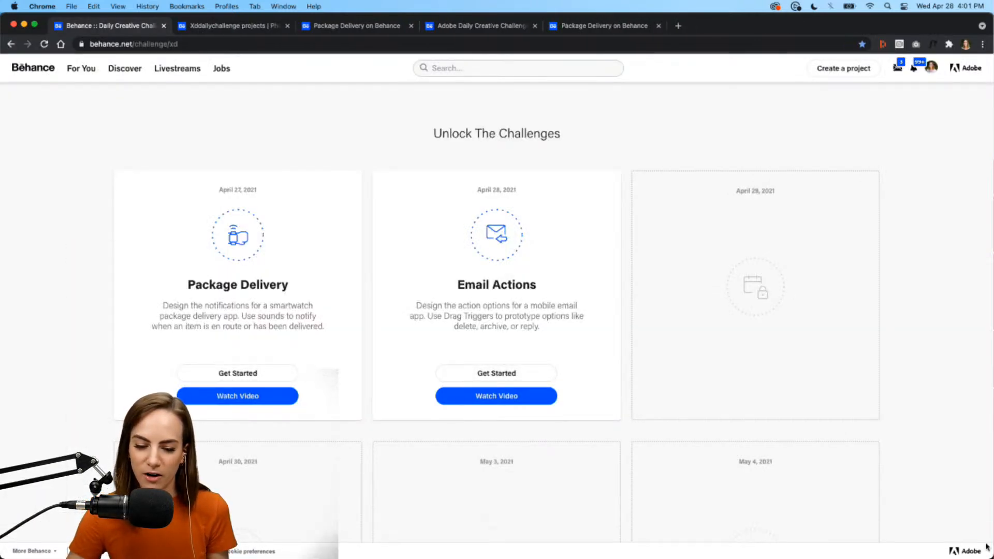
- Switch to Adobe XD and look over the day 2 brief, the blank artboards and the finished inbox, swipe, reply and delete screens
left_click(679, 538)
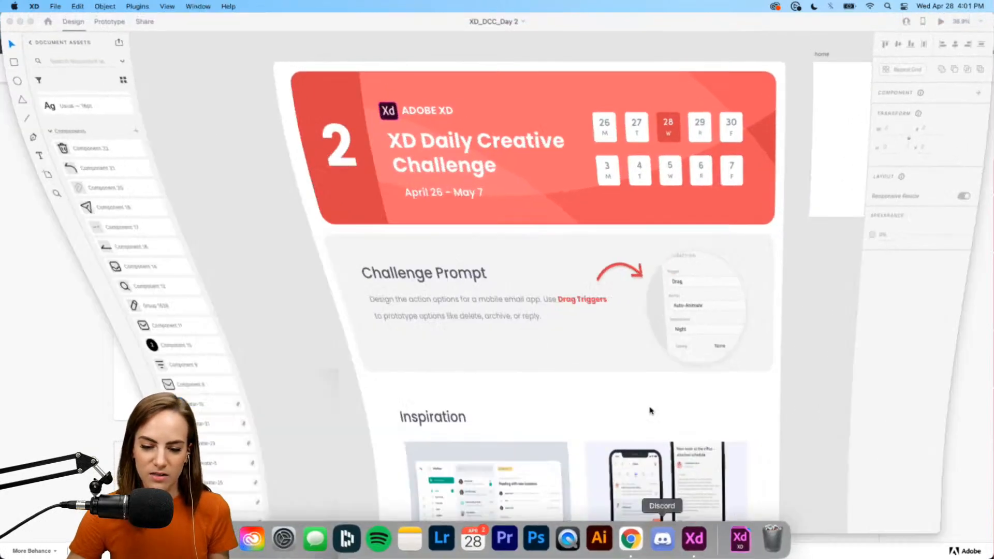
scroll(630, 272, "down", 5)
scroll(630, 271, "up", 2)
scroll(631, 272, "right", 5)
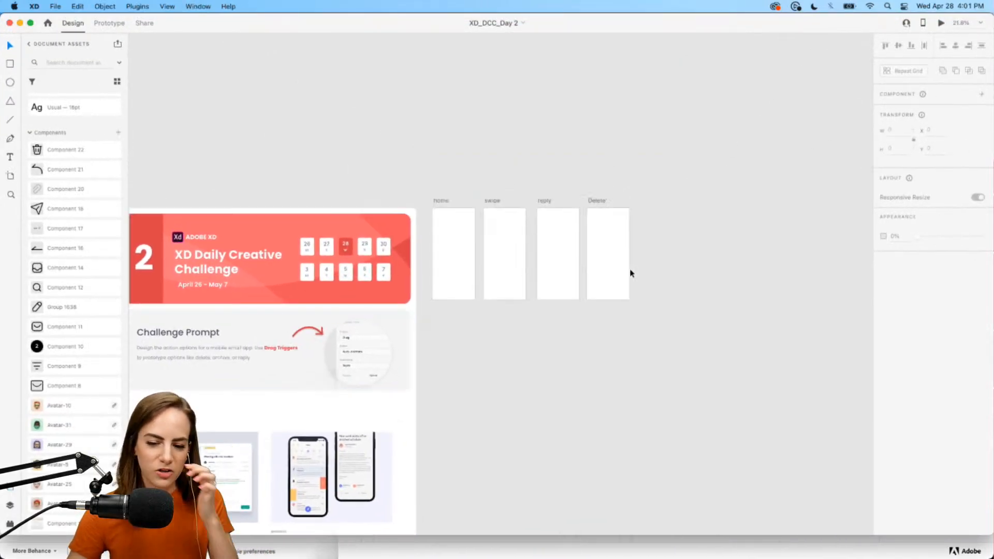
scroll(630, 272, "right", 5)
scroll(630, 271, "up", 8)
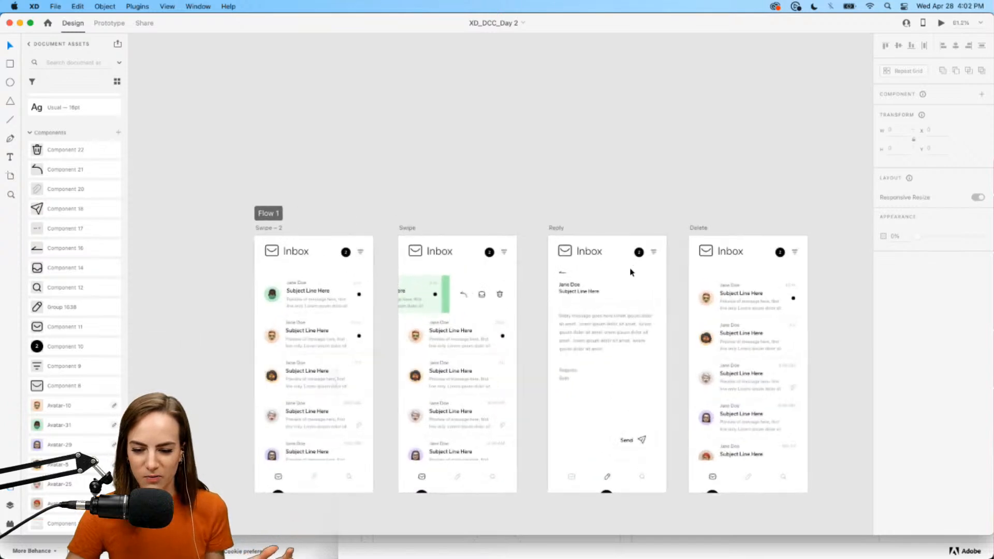
scroll(630, 271, "down", 3)
- Preview the finished Flow 1 inbox prototype and reposition its preview window over the empty canvas
left_click(312, 229)
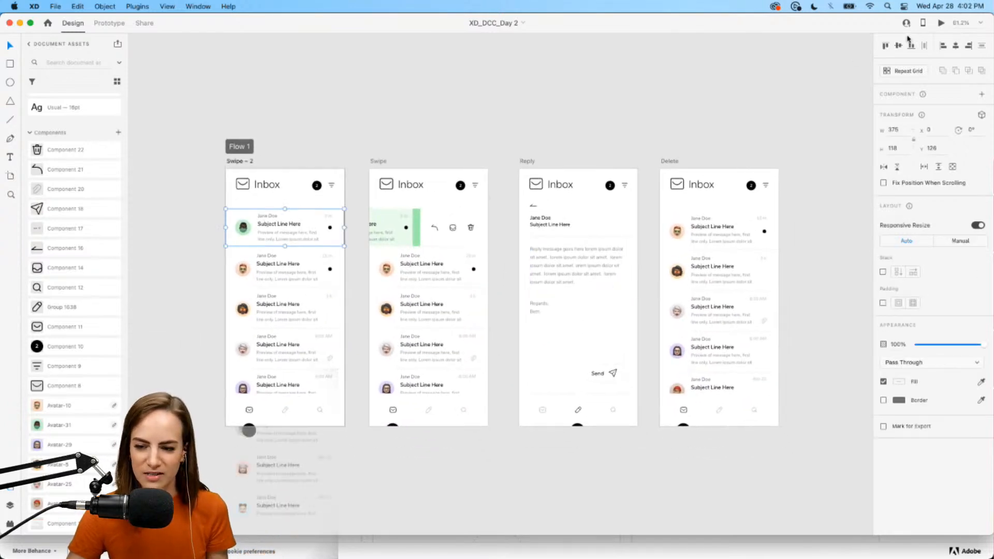
left_click(941, 23)
scroll(363, 199, "down", 5)
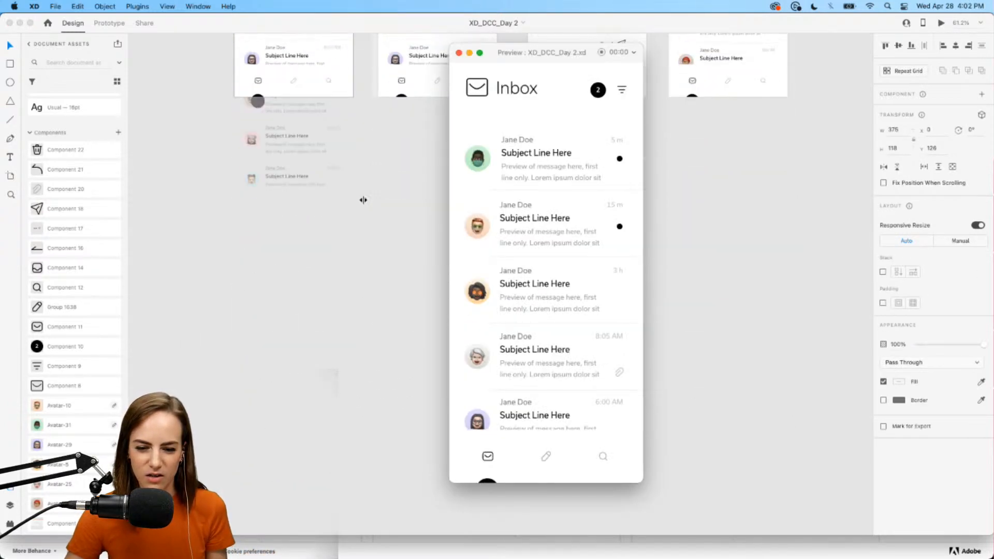
scroll(363, 200, "down", 3)
left_click_drag(512, 58, 553, 75)
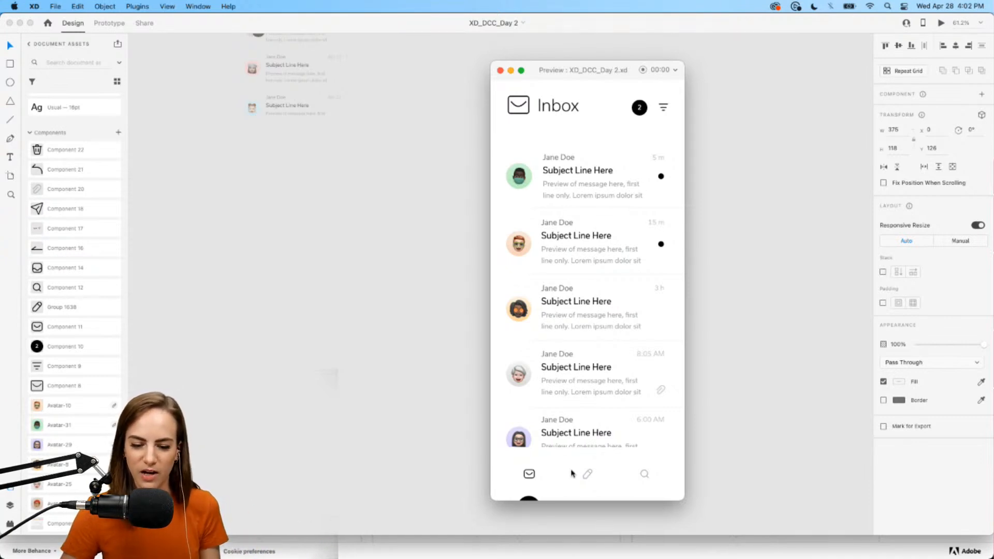
- Test the reply interaction by swiping the first email left, choosing its reply action, and returning to the inbox
left_click_drag(647, 180, 521, 171)
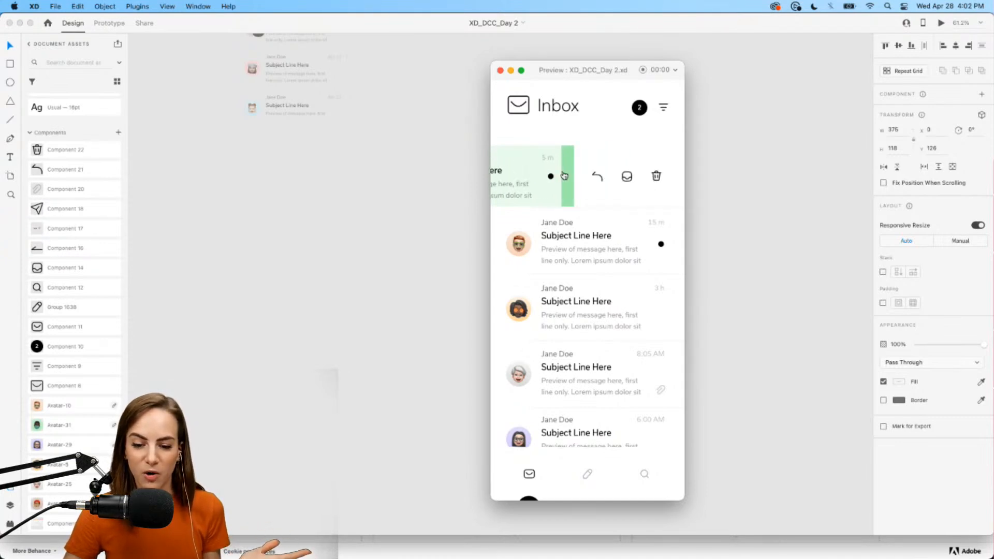
left_click(598, 179)
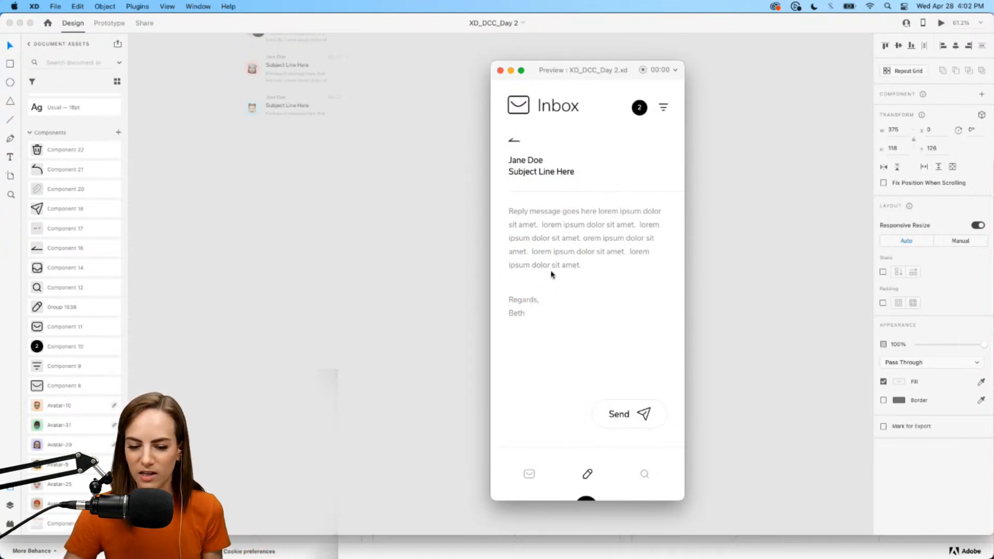
left_click(513, 143)
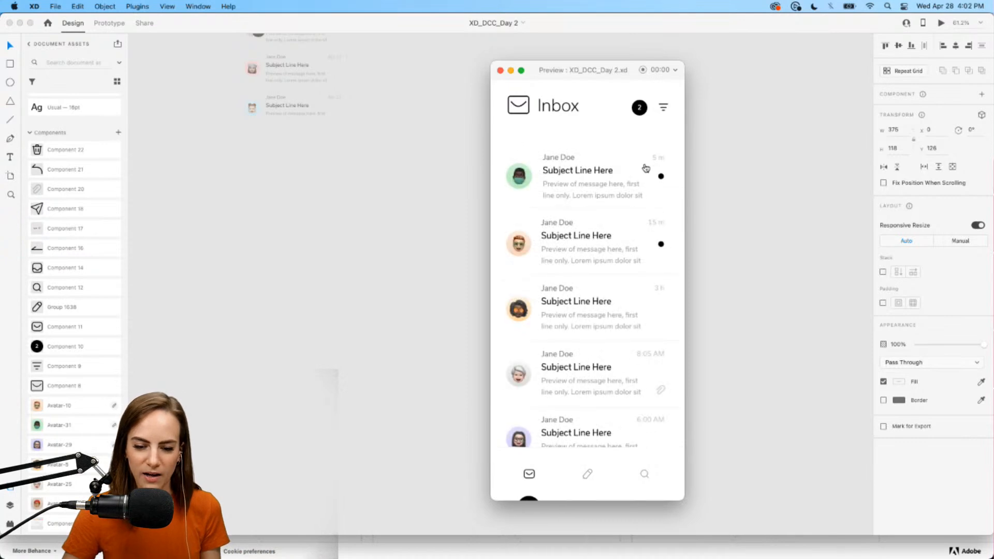
- Test the delete interaction on the first email after swiping it left, then close the preview and clear the selection
left_click_drag(647, 166, 517, 176)
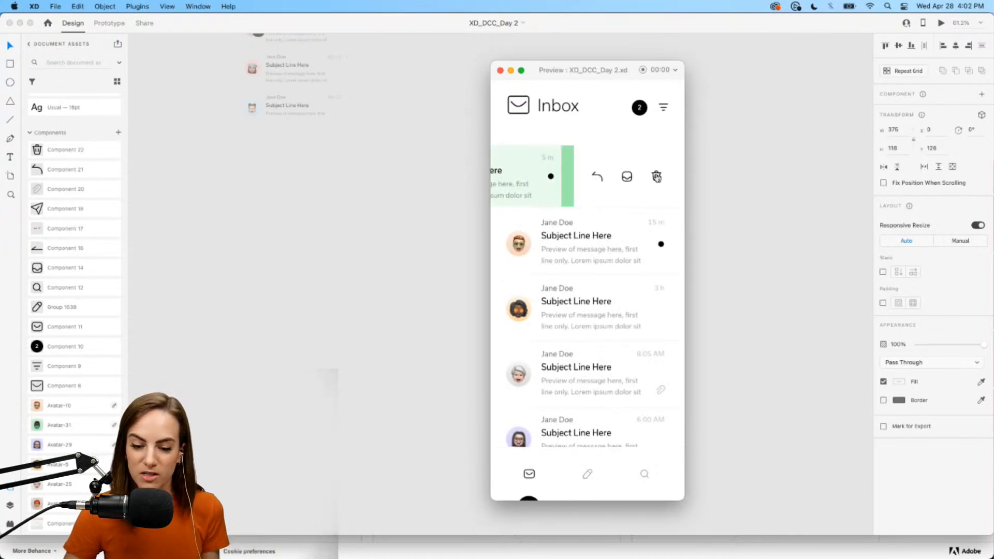
left_click(656, 176)
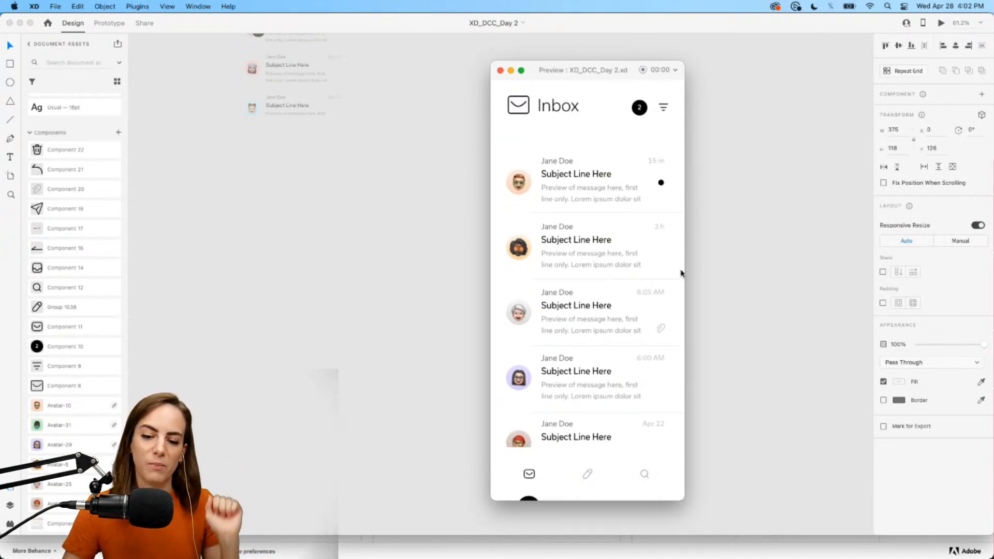
left_click(500, 71)
left_click(500, 204)
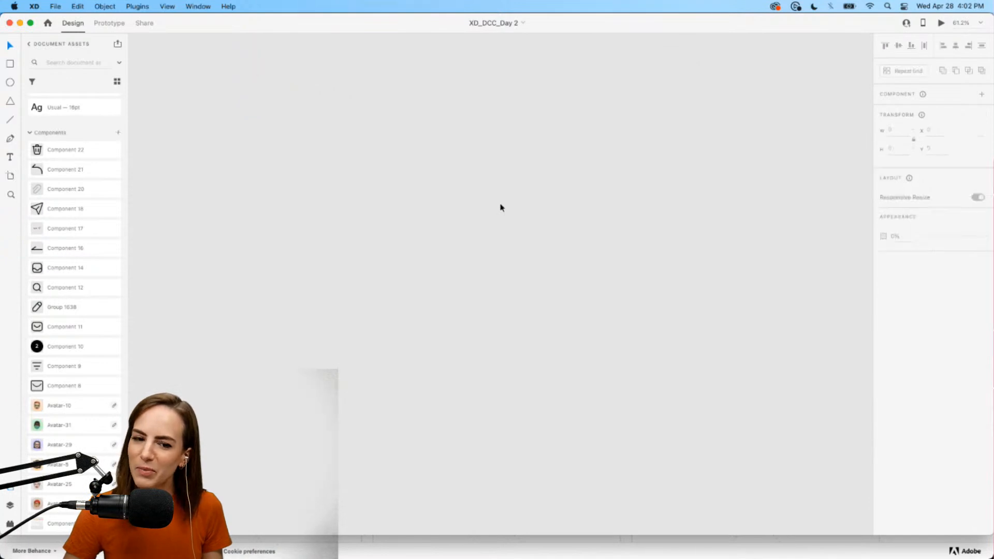
- Review the challenge prompt about Drag Triggers and the inspiration images on the brief artboard
scroll(500, 204, "down", 4)
scroll(500, 204, "up", 4)
scroll(500, 204, "left", 7)
scroll(500, 207, "left", 10)
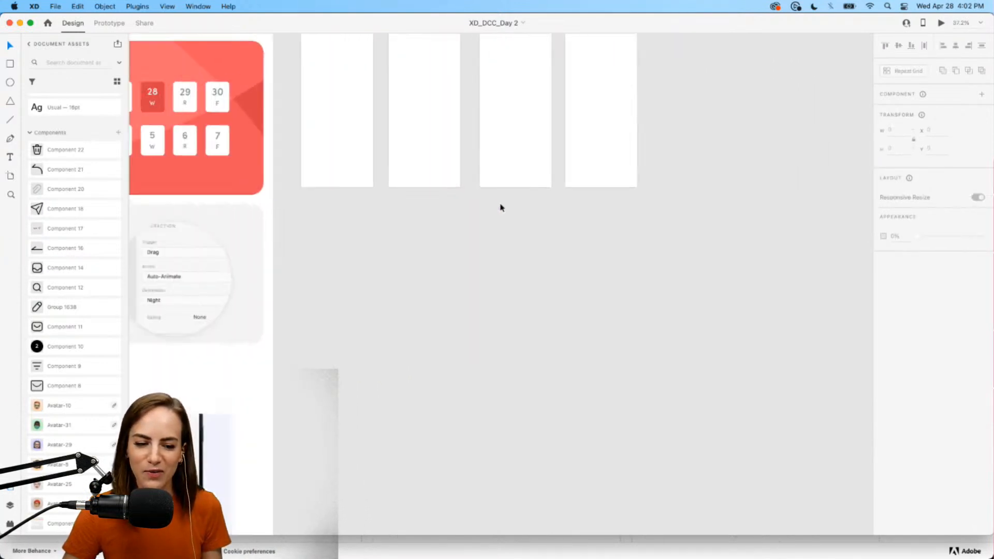
scroll(500, 207, "down", 2)
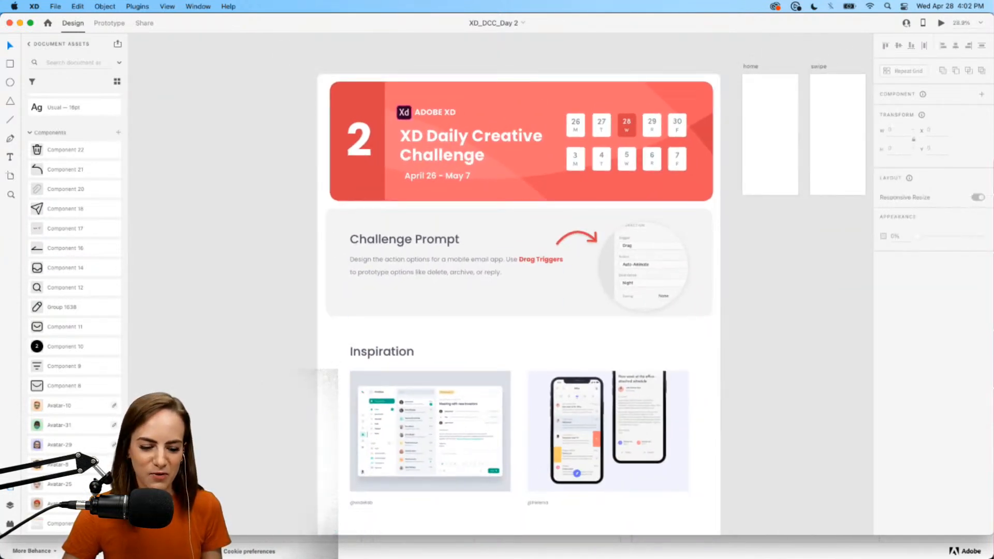
- Switch to Chrome and review the Email Actions challenge card and the How does it work steps on Behance
left_click(327, 551)
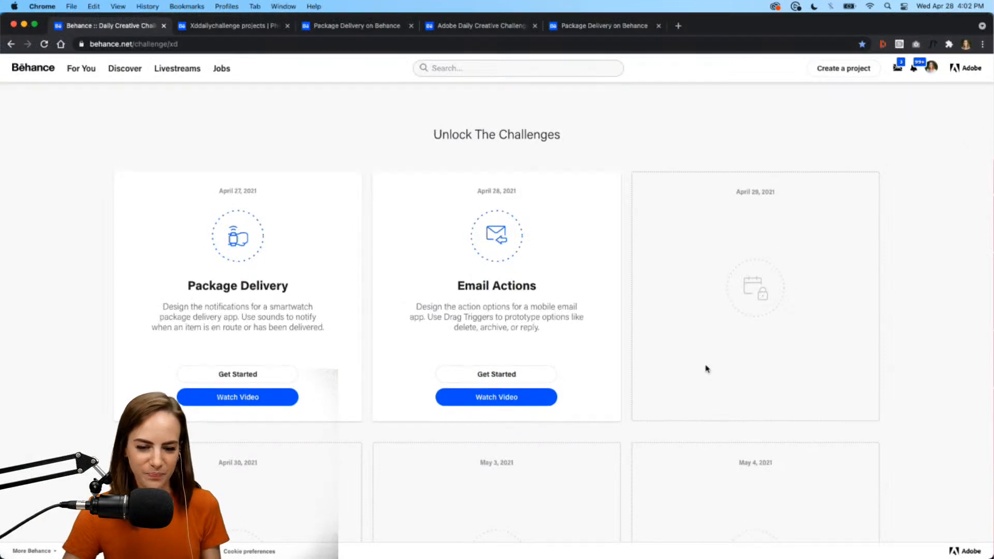
scroll(706, 368, "up", 1)
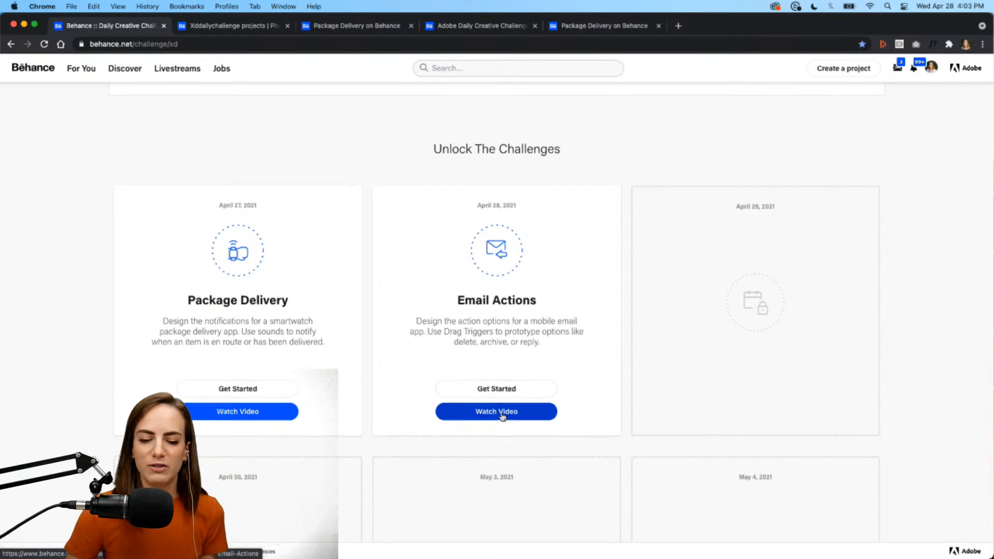
scroll(501, 417, "up", 5)
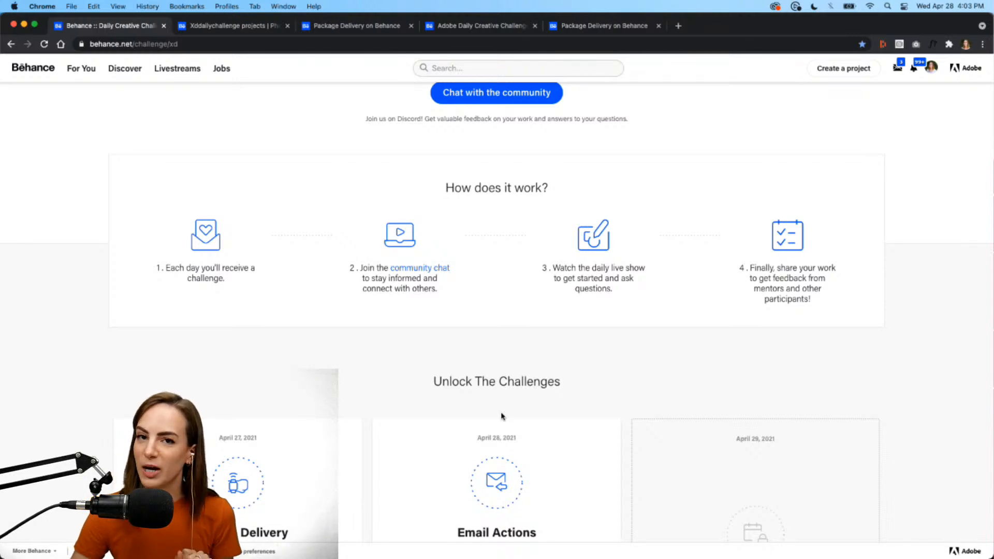
scroll(501, 417, "up", 1)
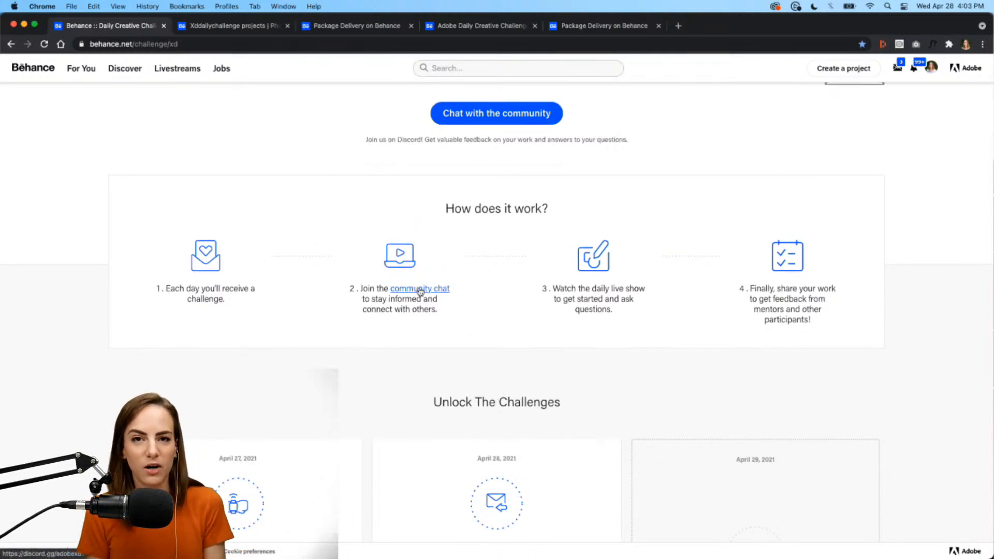
- Switch to Discord and reposition and enlarge its window showing the Adobe XD server's challenge channel
mouse_move(688, 554)
left_click(663, 538)
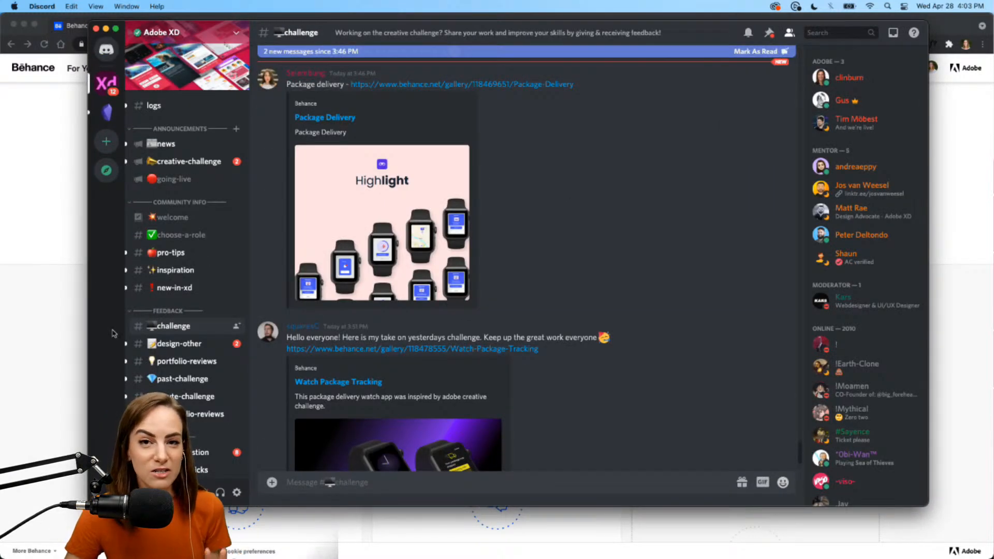
left_click_drag(699, 33, 718, 32)
left_click_drag(109, 505, 48, 529)
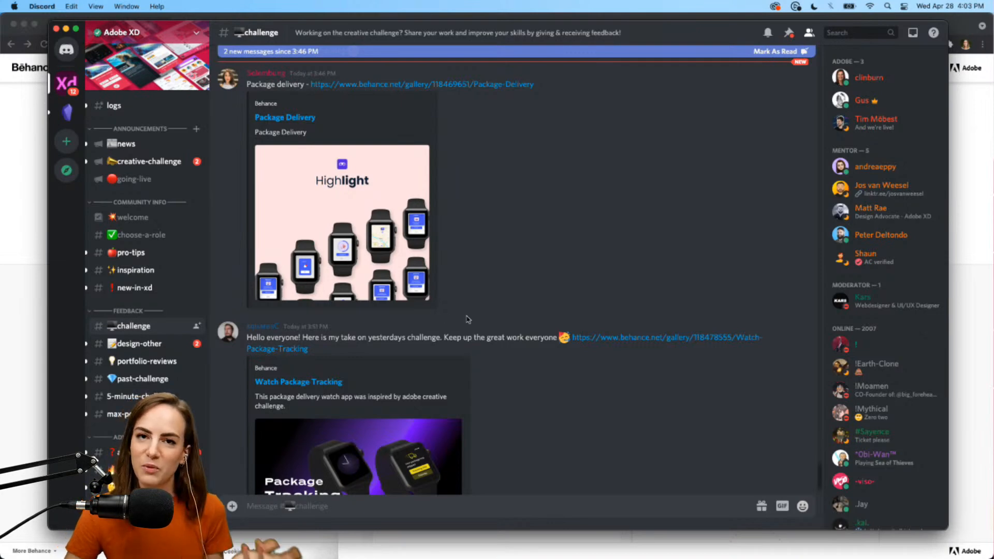
- View the Highlight Package Delivery submission image at full size in the challenge channel and close it
scroll(467, 319, "down", 3)
scroll(468, 319, "up", 5)
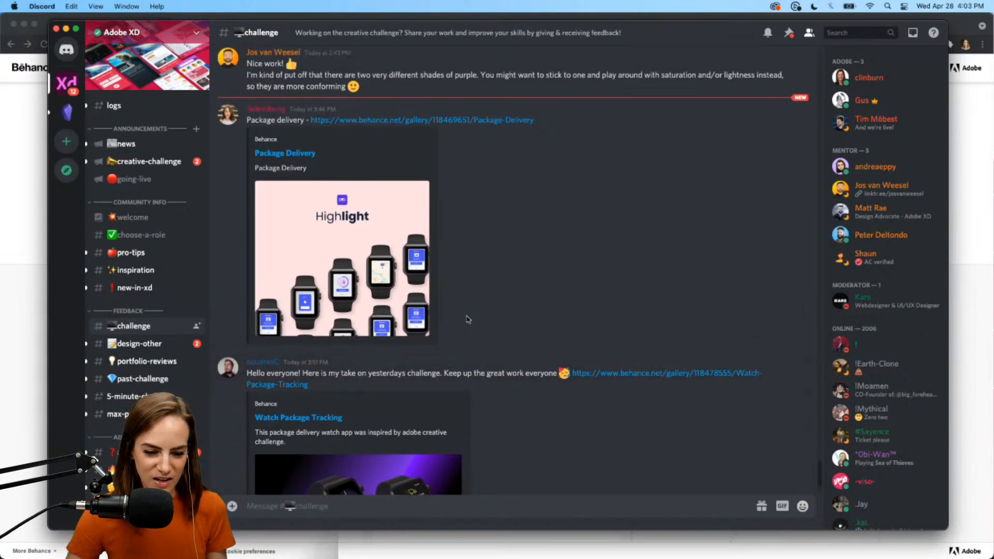
left_click(404, 311)
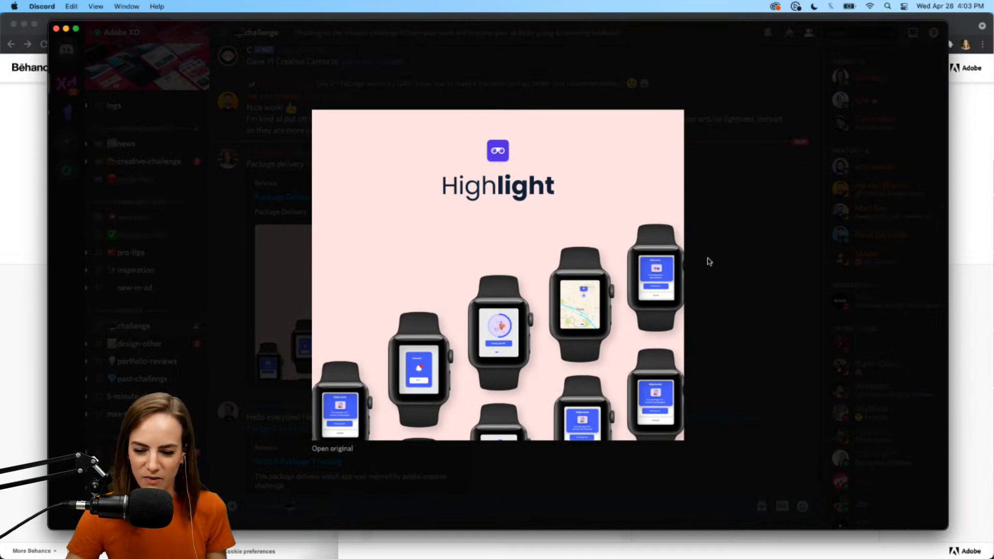
left_click(690, 300)
- View the Watch Package Tracking submission image at full size and close it
scroll(325, 472, "down", 5)
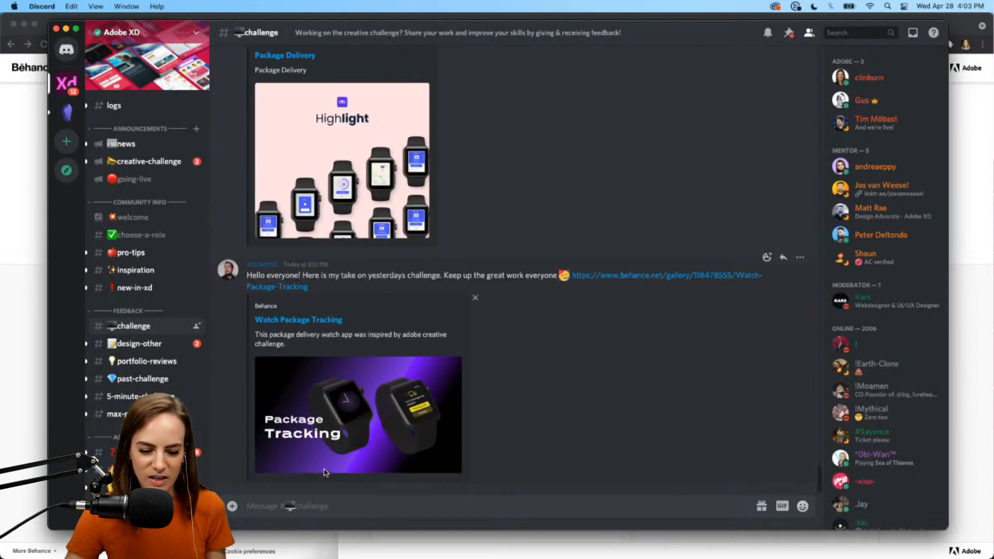
left_click(366, 417)
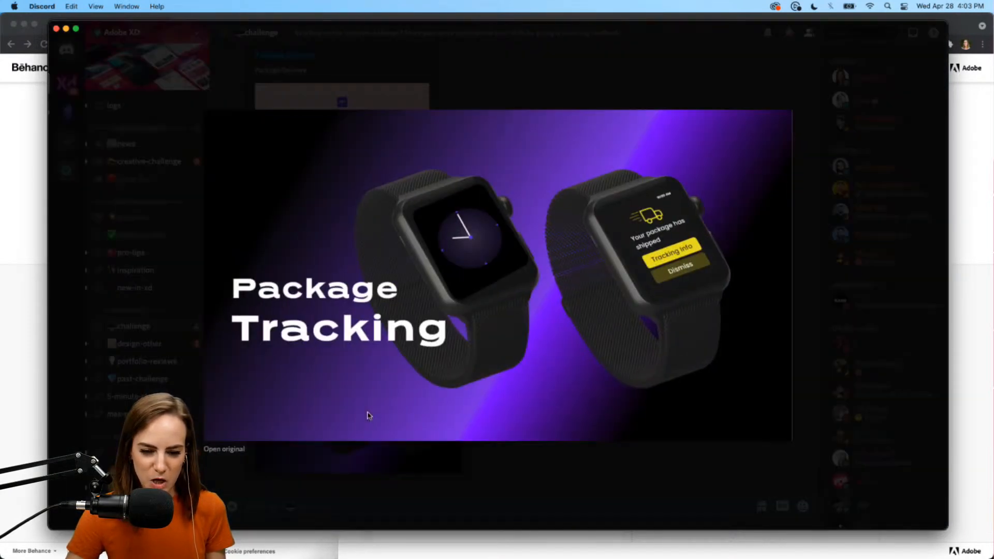
left_click(655, 85)
- Look through earlier messages in the challenge channel for mentor feedback on Package Delivery submissions
scroll(533, 344, "up", 10)
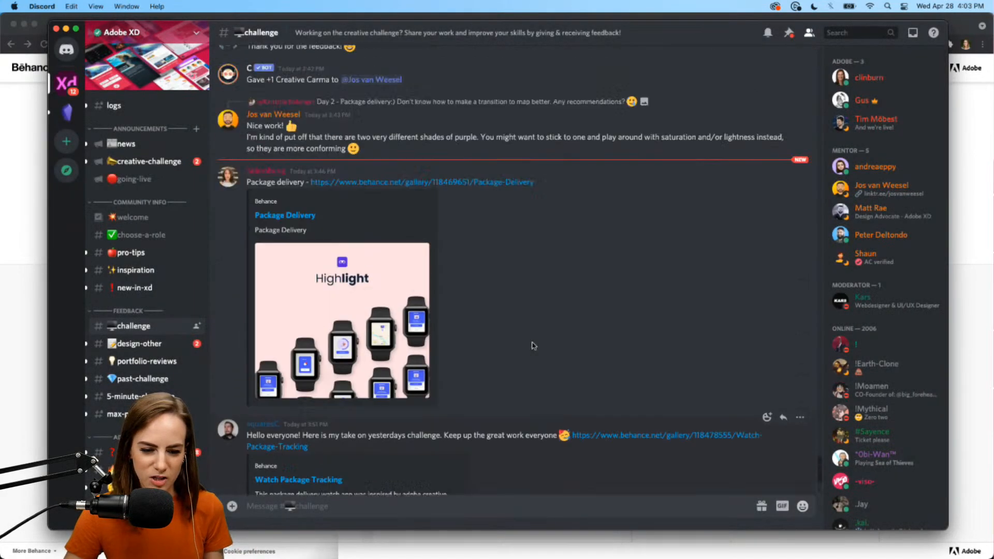
scroll(533, 345, "up", 10)
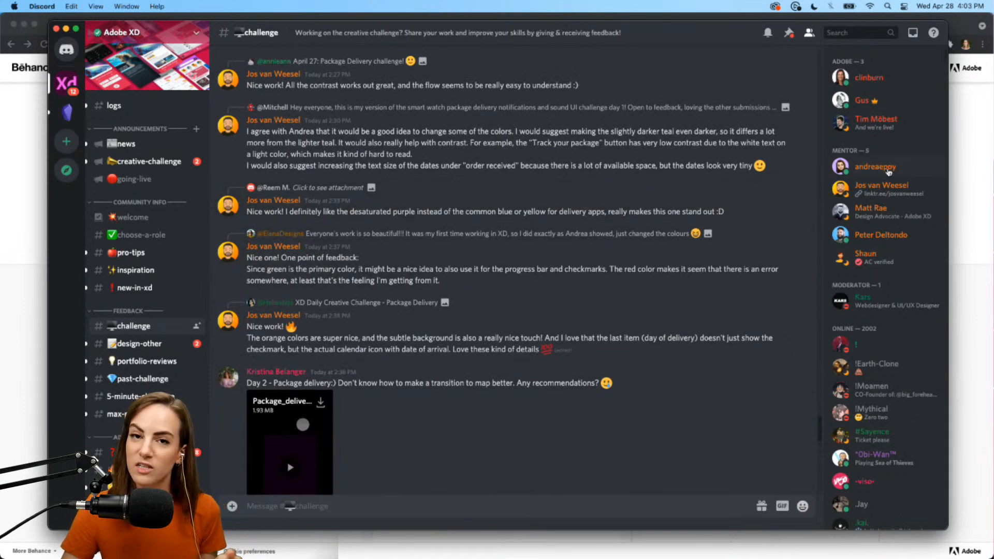
scroll(453, 332, "up", 7)
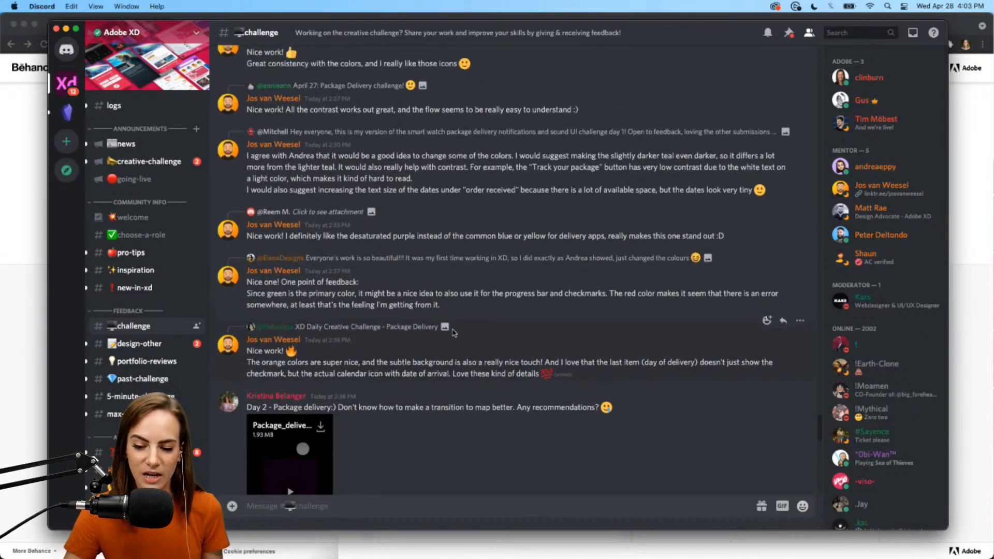
- Find the XD_DCC_Day1.mp4 submission in the challenge channel, play it full screen, and return to the channel
scroll(453, 332, "up", 10)
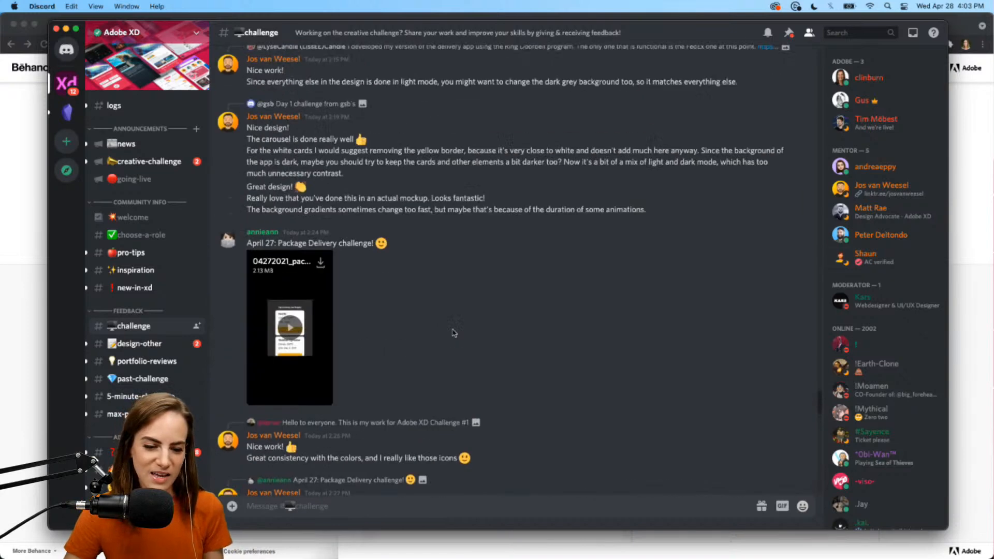
scroll(454, 332, "up", 10)
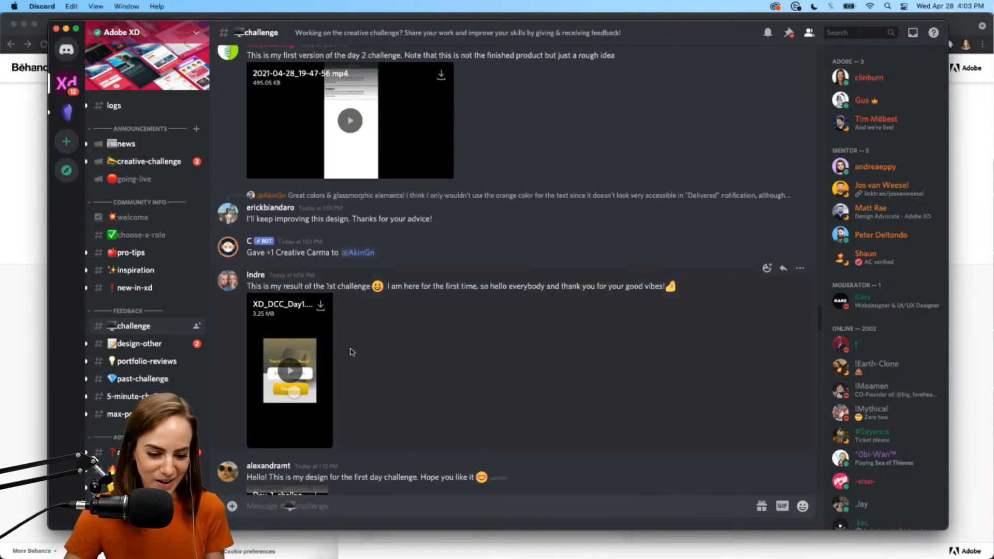
left_click(290, 371)
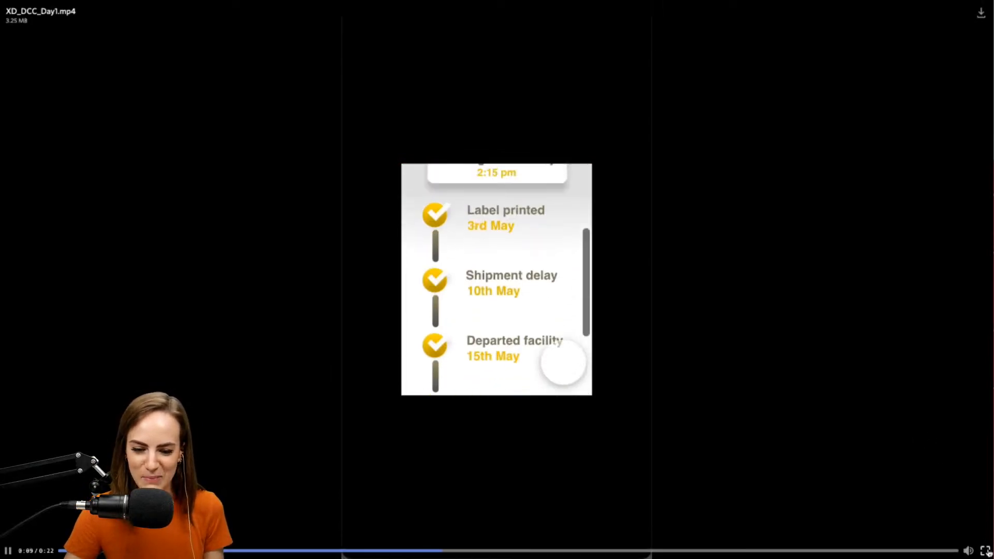
left_click(985, 550)
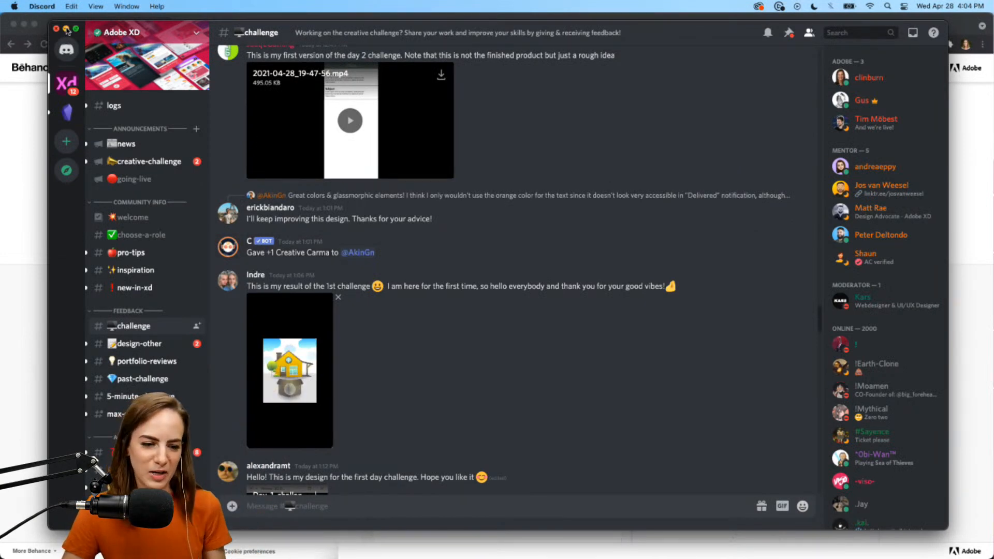
- Minimize the Discord window and switch to the XD_DCC_Day 2 document in Adobe XD
left_click(65, 29)
scroll(66, 359, "up", 1)
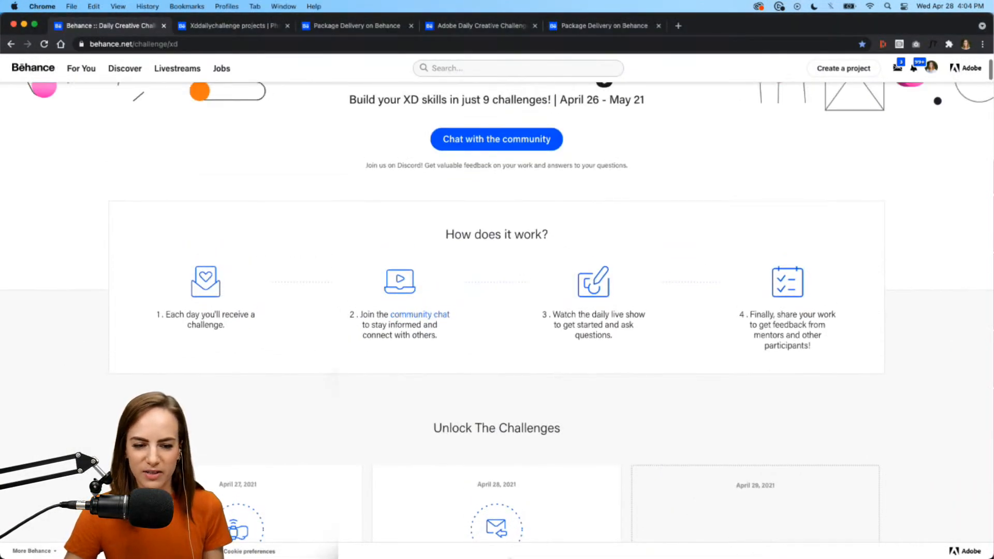
mouse_move(618, 539)
left_click(678, 537)
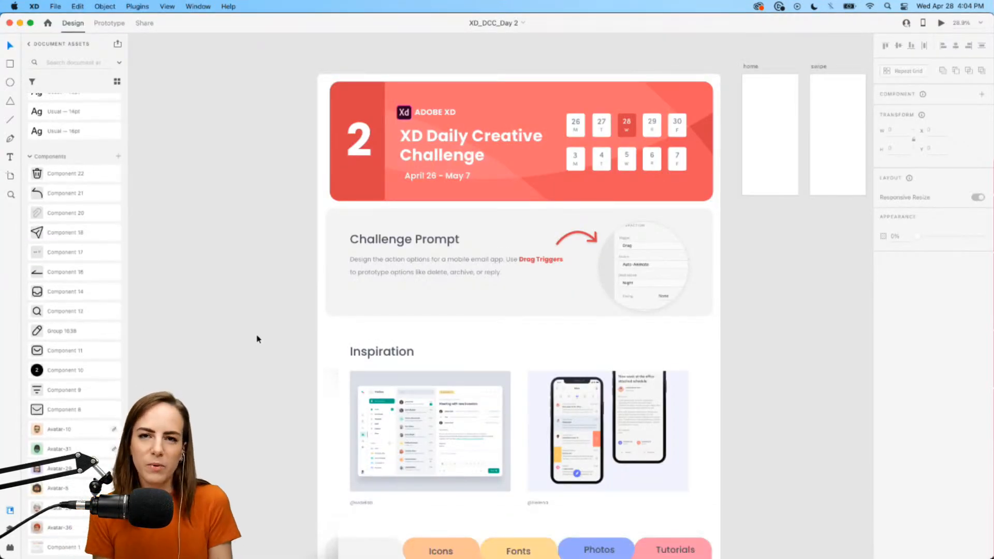
- Examine the Challenge Prompt's drag trigger illustration alongside the Prototype mode interaction settings
scroll(257, 339, "up", 5)
scroll(257, 338, "right", 3)
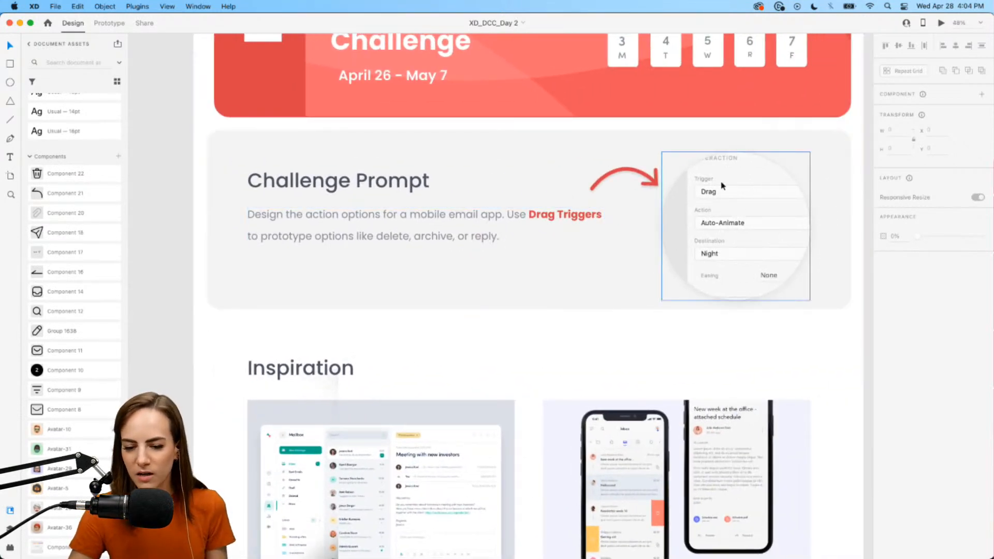
left_click(103, 22)
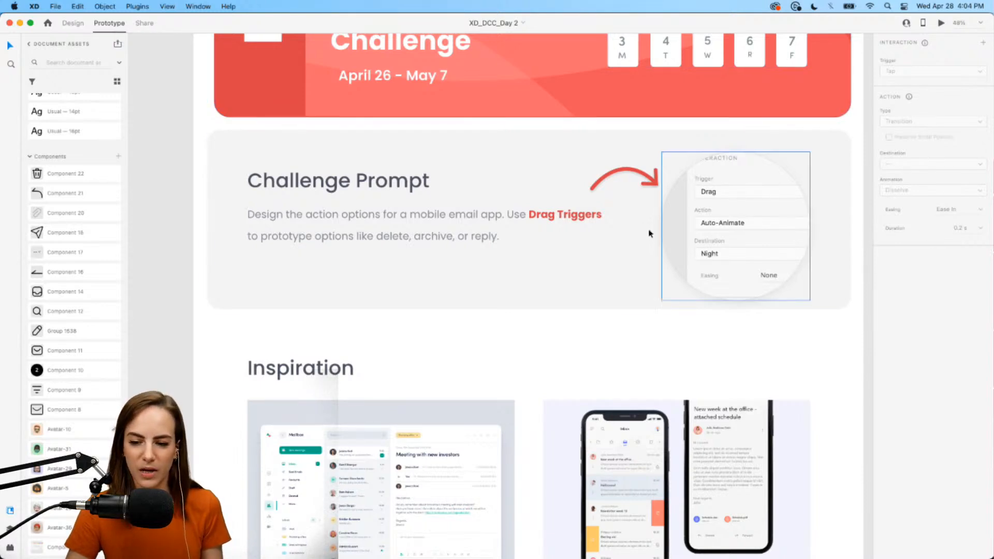
scroll(646, 234, "right", 2)
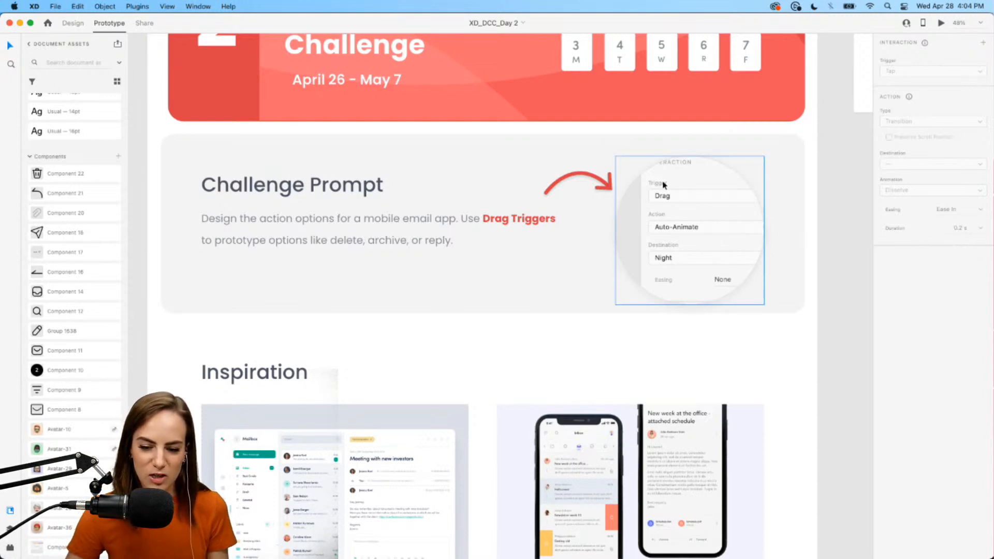
scroll(697, 207, "down", 5)
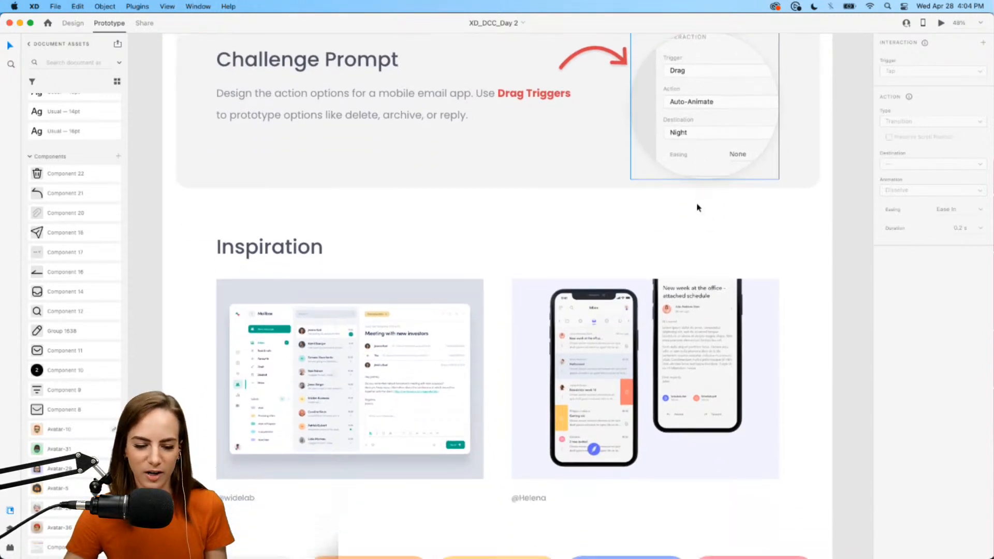
- Examine the two Inspiration designs up close, the desktop mailbox and the mobile inbox with swipe actions
scroll(372, 183, "up", 10)
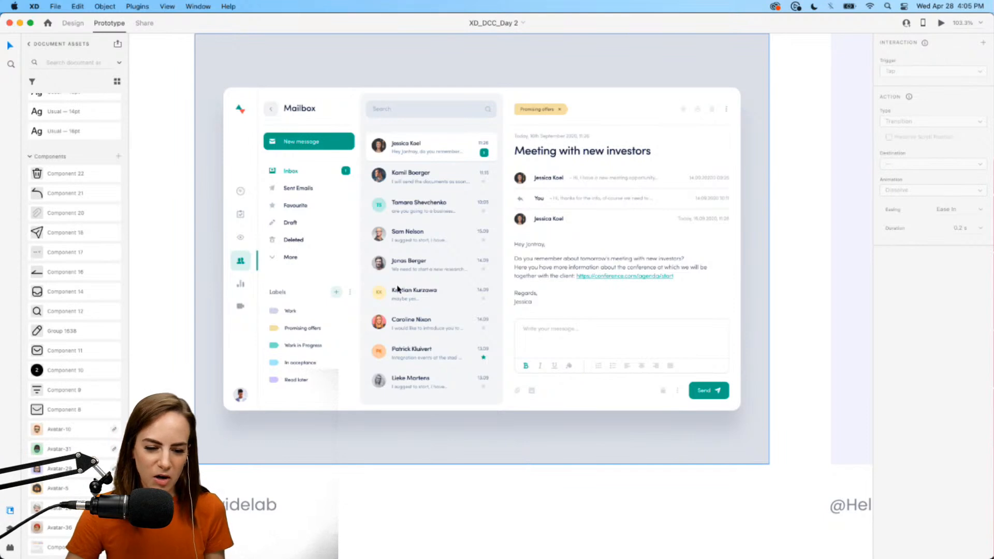
scroll(396, 289, "up", 3)
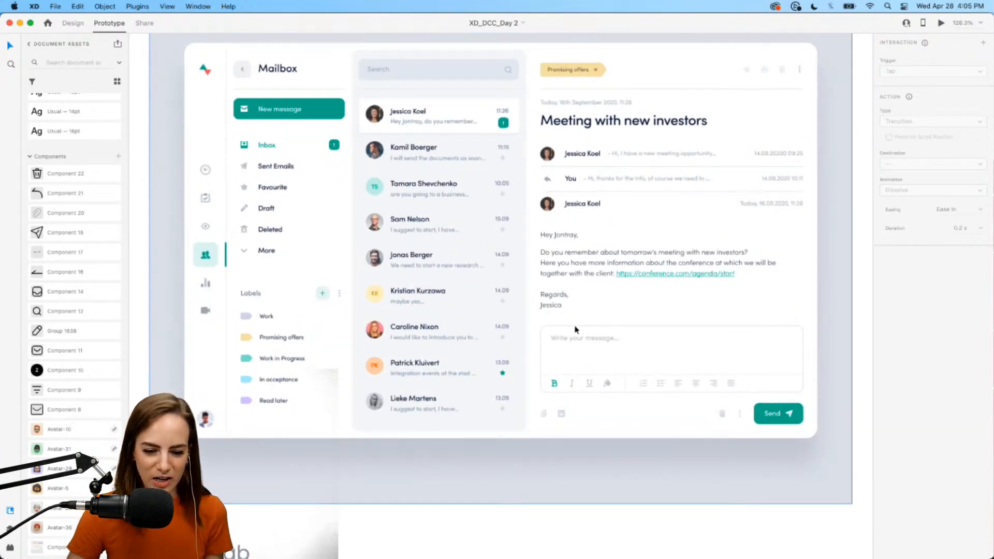
scroll(576, 329, "down", 2)
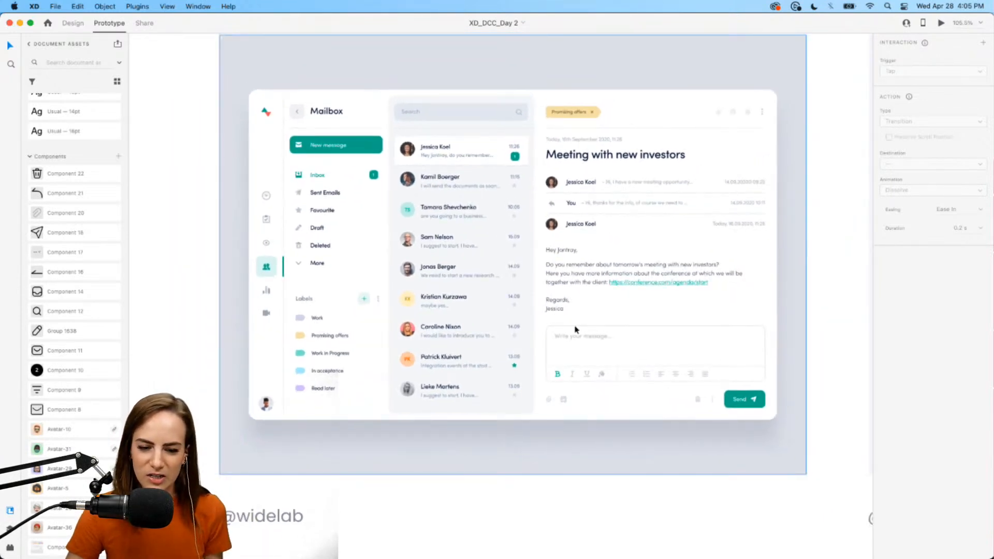
scroll(575, 329, "right", 15)
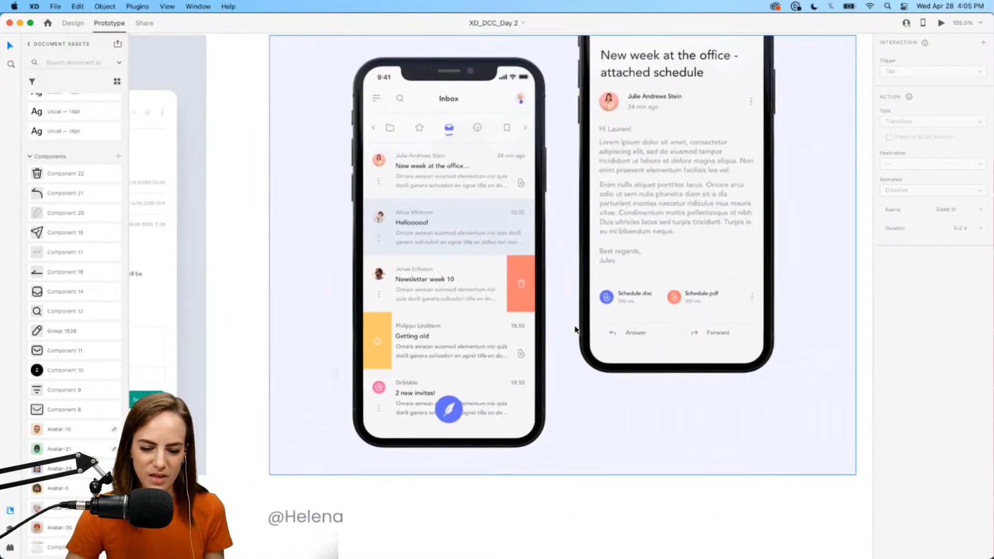
scroll(575, 329, "right", 3)
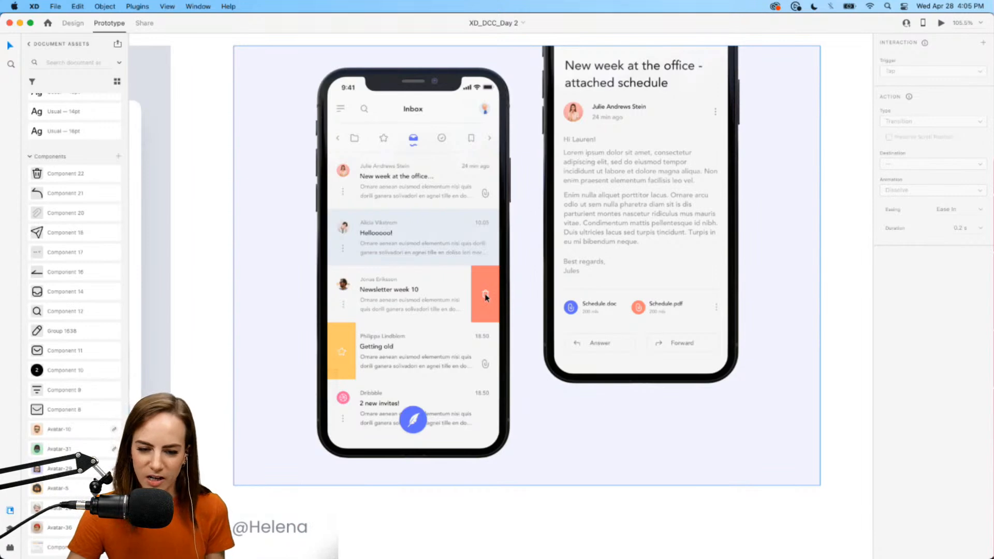
- Review the Resource Booklet, work sharing instructions and drag trigger tips lower on the challenge artboard
scroll(485, 298, "down", 5)
scroll(486, 298, "down", 9)
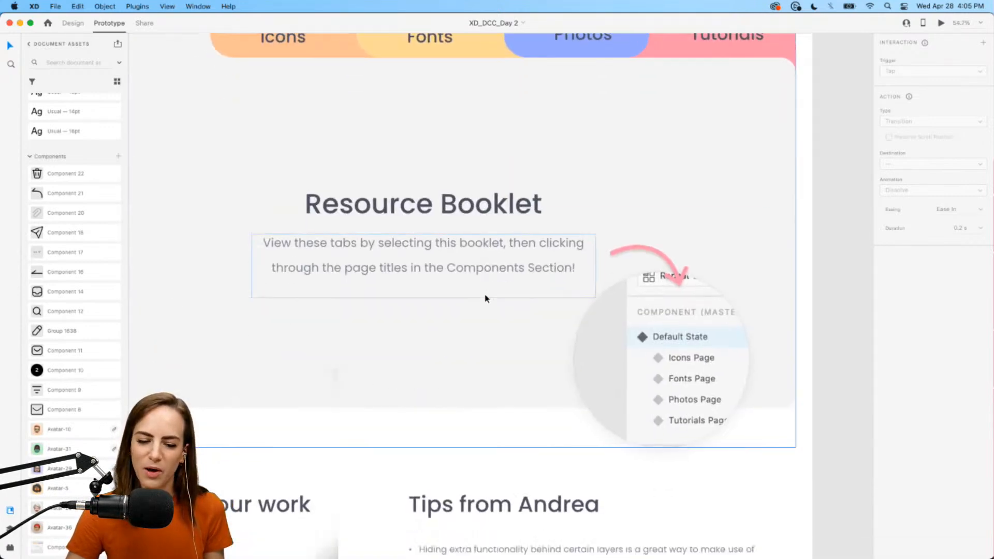
scroll(485, 298, "down", 3)
scroll(485, 298, "down", 3)
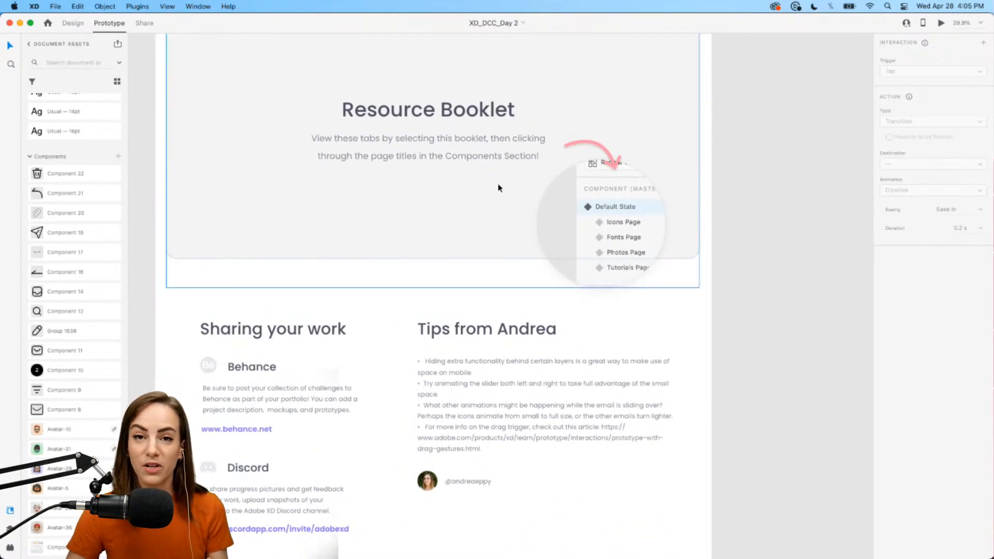
scroll(521, 339, "up", 4)
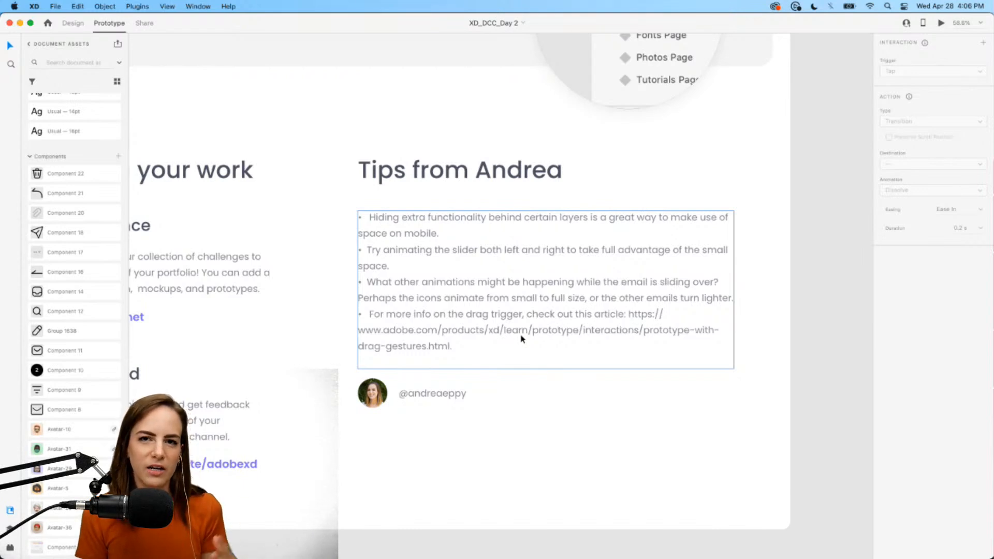
scroll(521, 339, "down", 5)
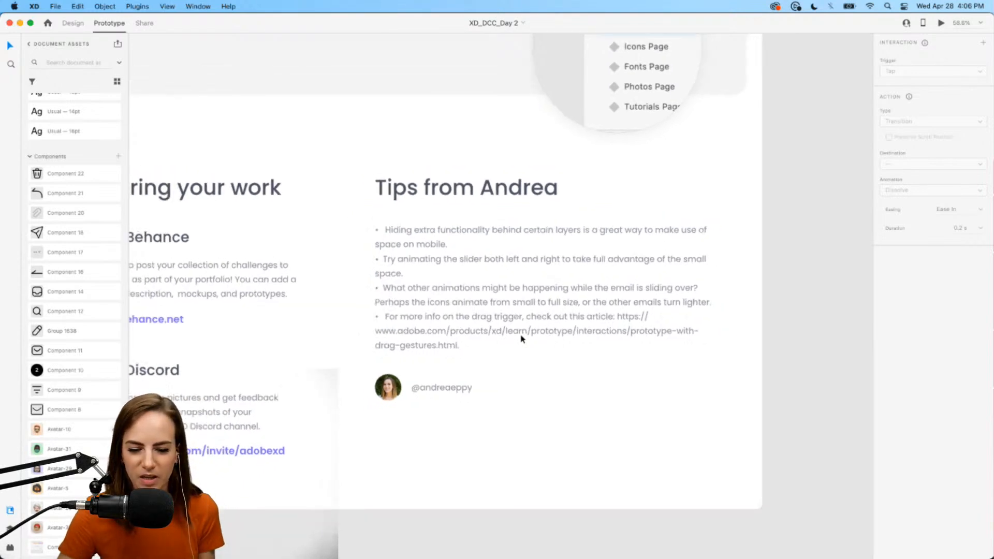
- Go to the blank home, swipe, reply and Delete artboards and return to Design mode
scroll(521, 339, "up", 3)
scroll(521, 339, "up", 10)
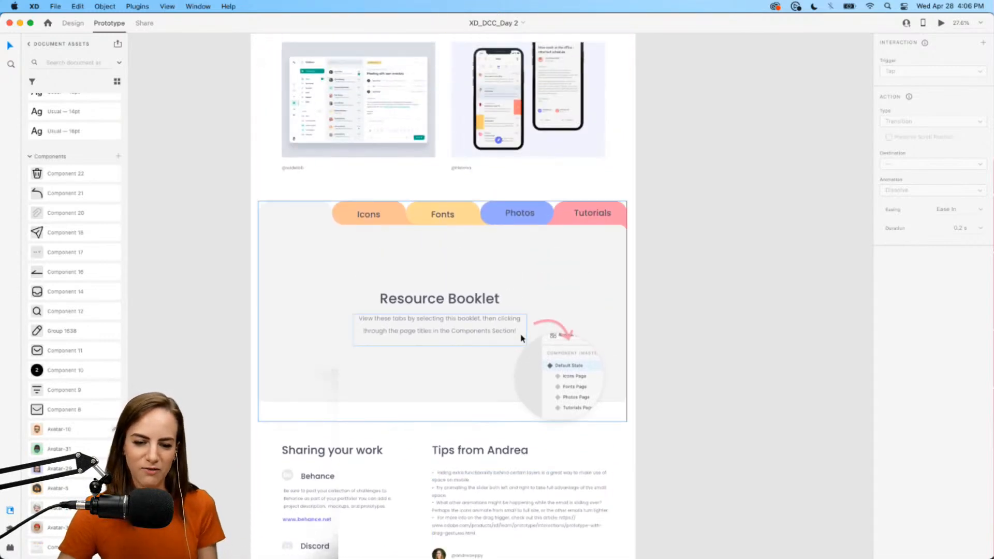
scroll(522, 339, "right", 3)
scroll(521, 339, "up", 5)
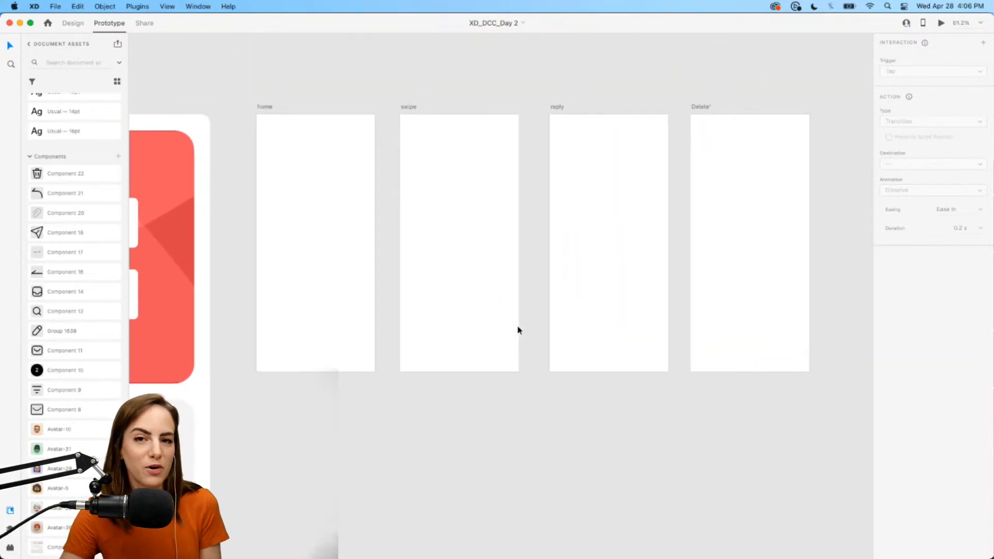
left_click(73, 24)
scroll(361, 102, "right", 2)
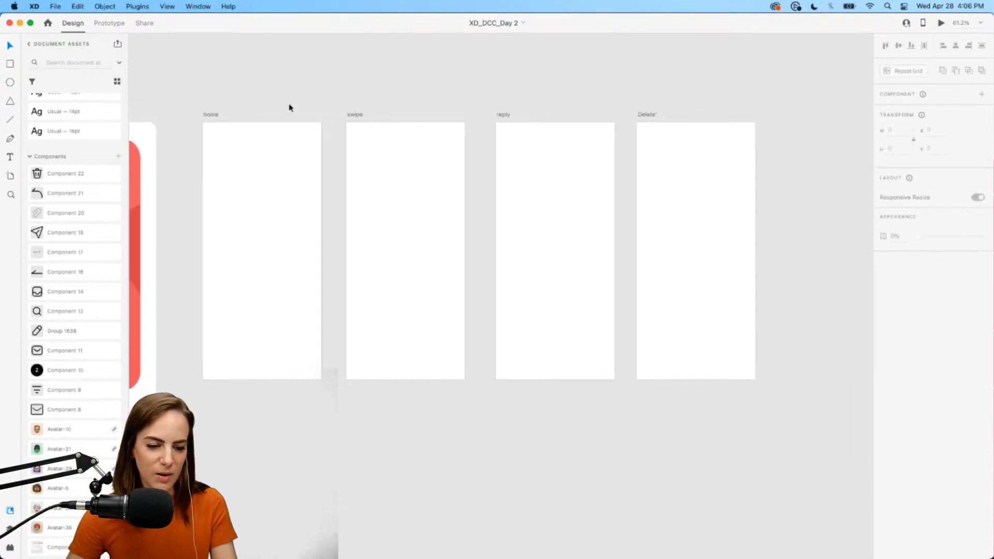
- Try out iPhone 12 Pro Max and iPhone X, XS, 11 Pro preset artboards, undoing each one
left_click(9, 177)
scroll(451, 265, "right", 1)
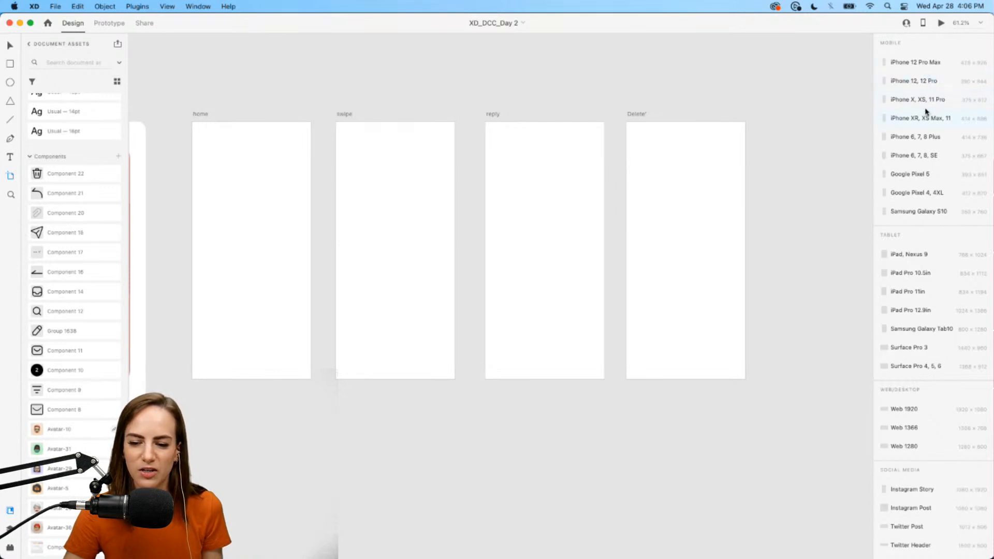
left_click(917, 66)
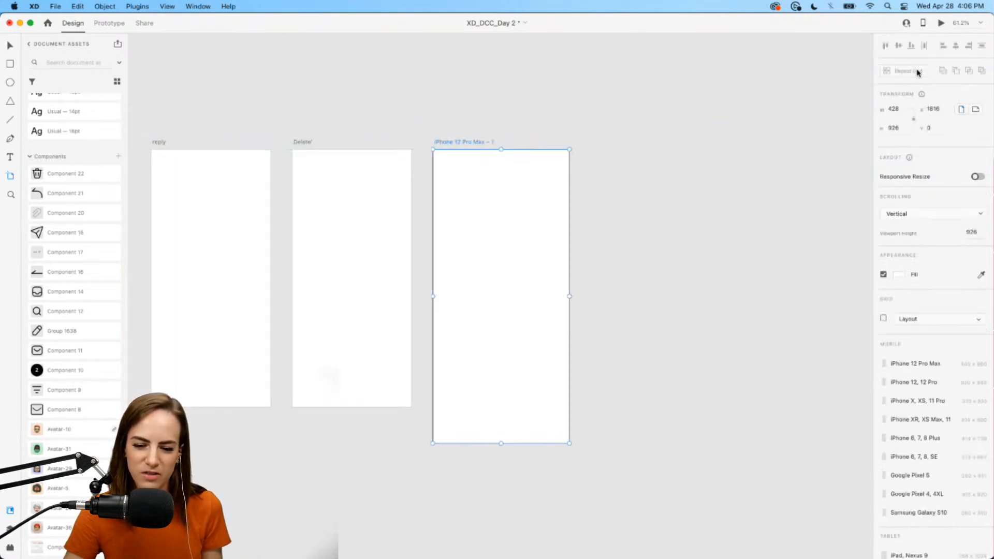
key("super+z")
left_click(928, 100)
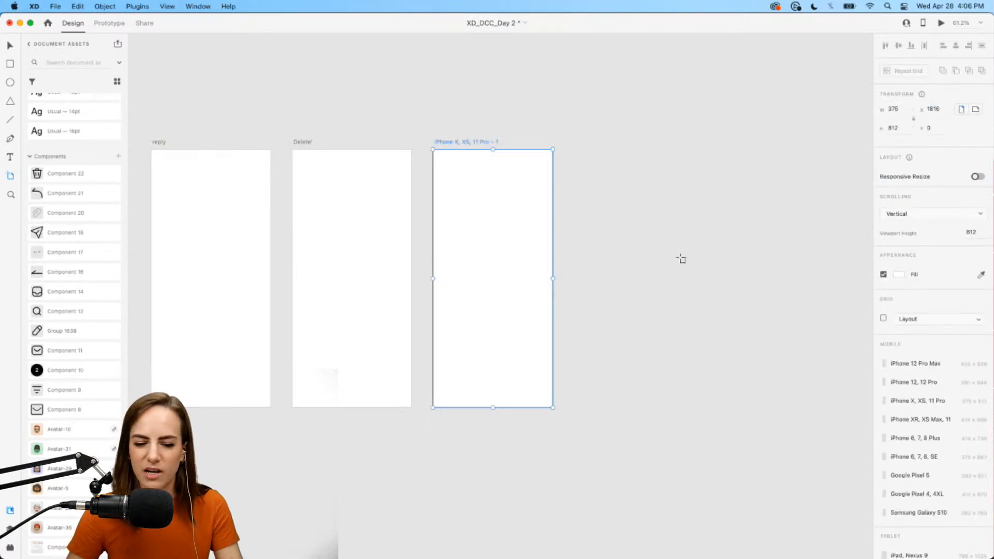
key("super+z")
scroll(681, 259, "left", 10)
scroll(680, 258, "up", 3)
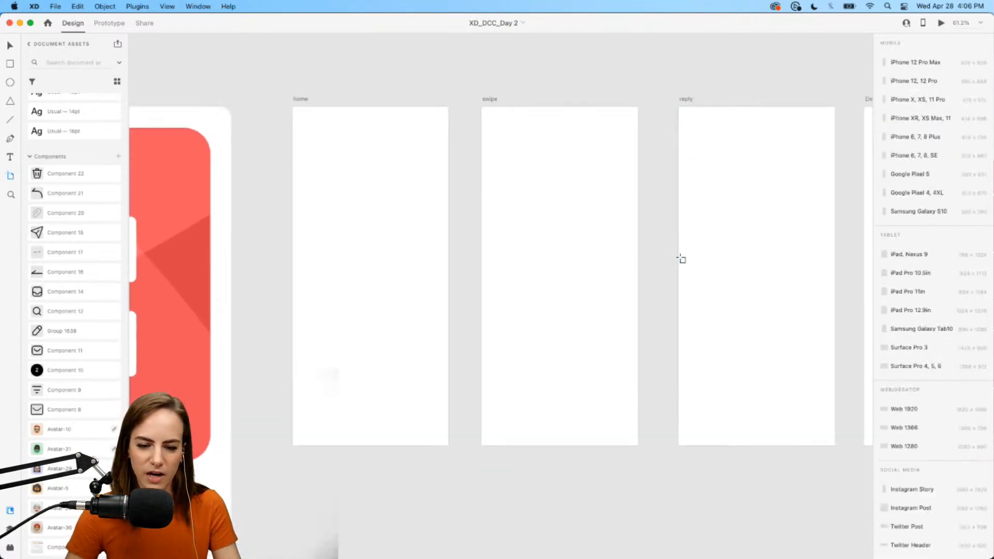
scroll(680, 259, "up", 3)
scroll(524, 226, "left", 5)
key("v")
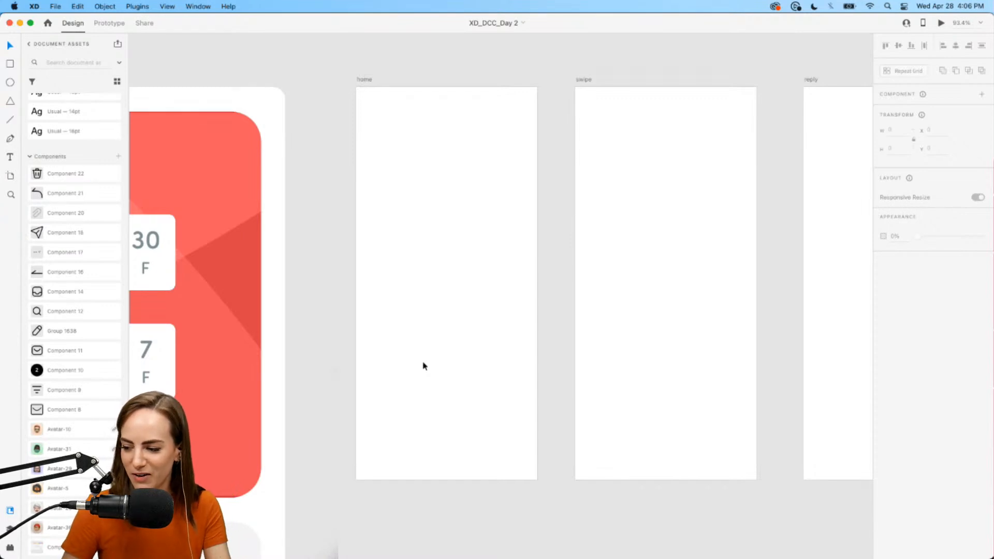
- Add the text "Inbox" near the top of the home artboard and set its text box to auto width
scroll(406, 310, "right", 2)
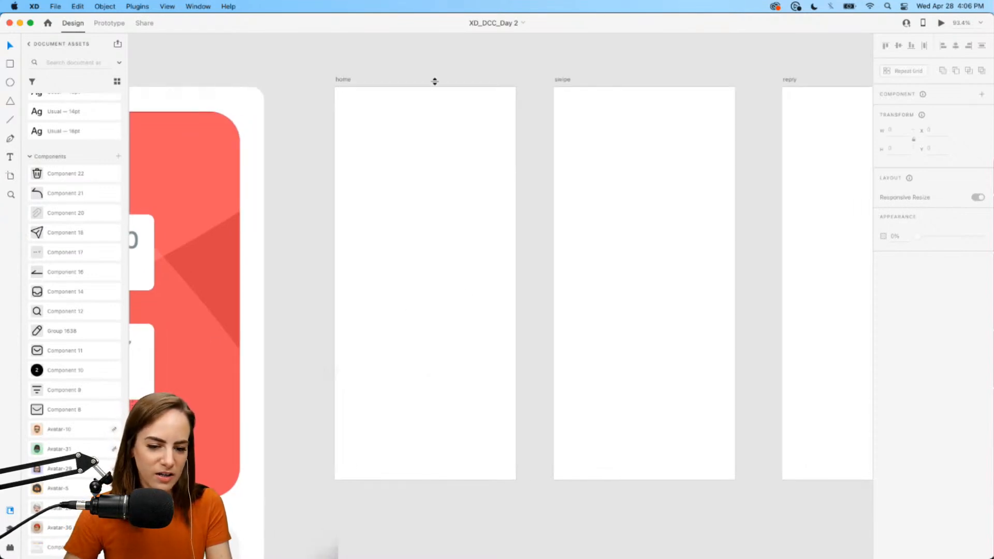
left_click(9, 157)
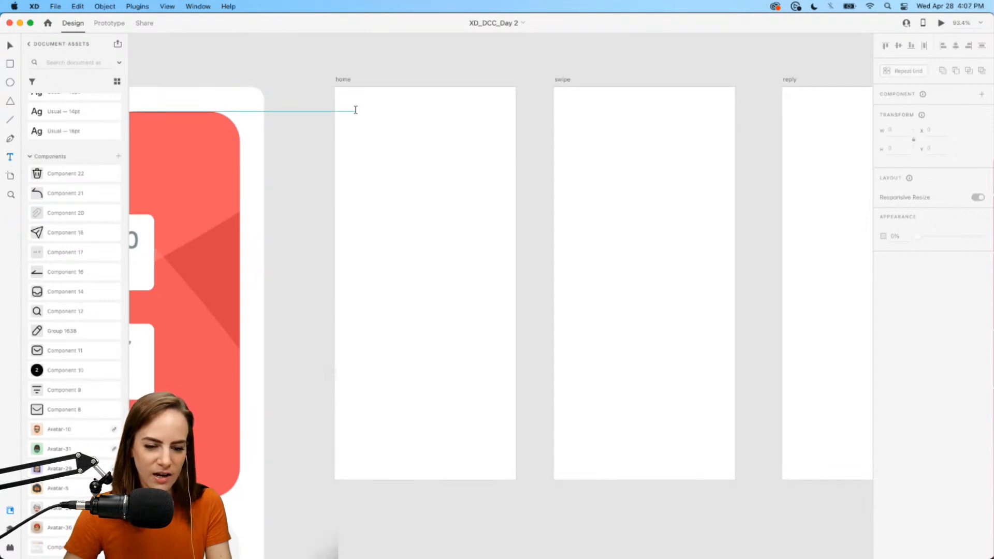
left_click_drag(355, 112, 458, 152)
type("Inbox")
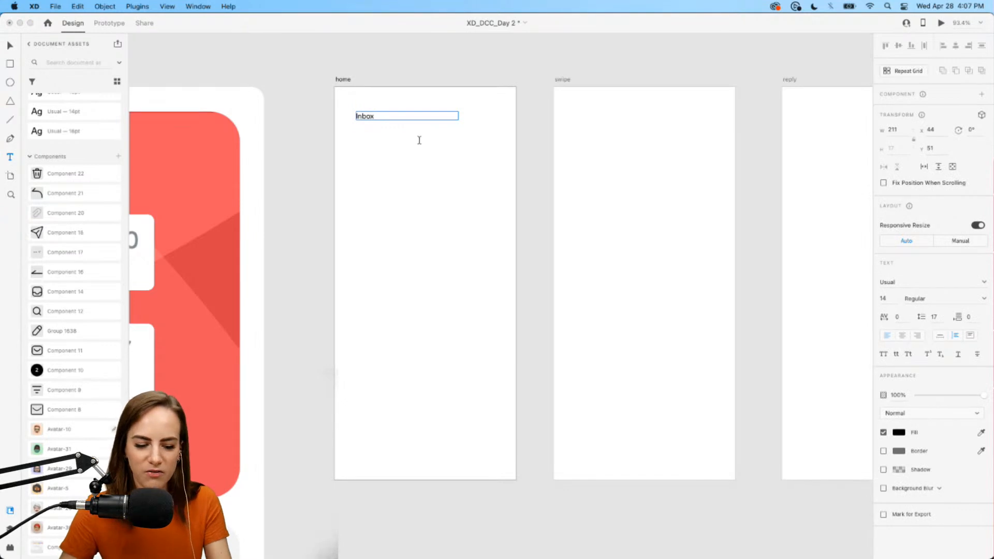
left_click(12, 47)
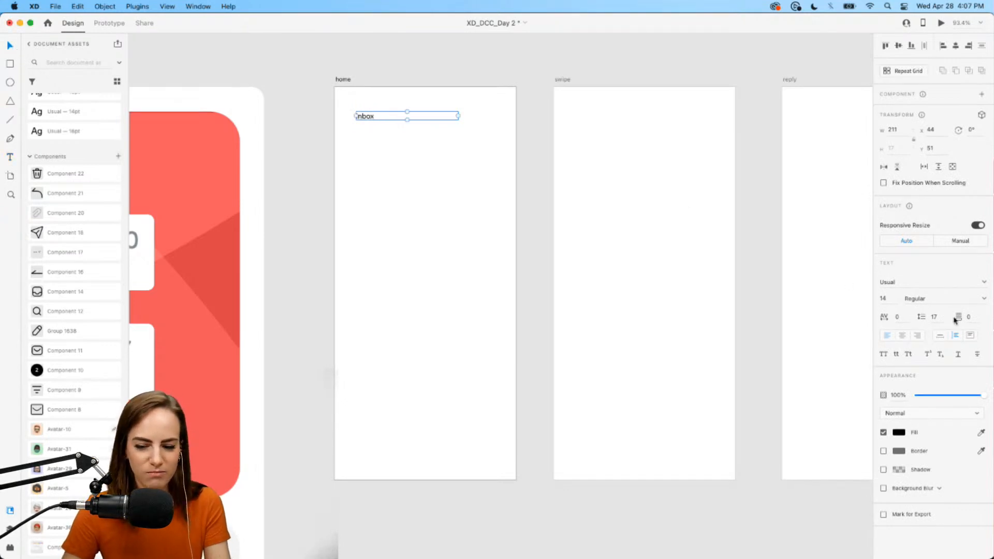
left_click(939, 335)
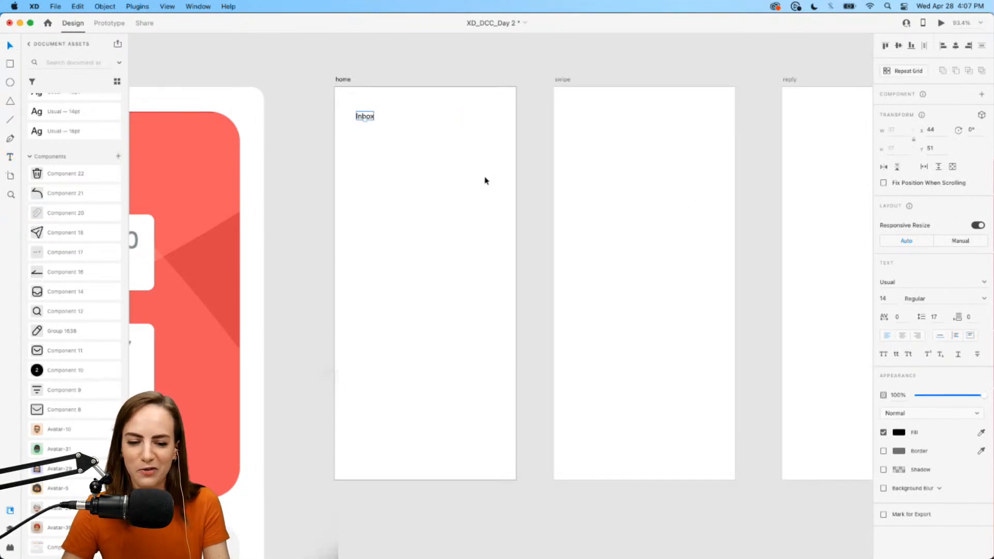
- Move the Inbox text to about X 87, Y 55 and apply the Usual 31pt character style
left_click_drag(363, 117, 384, 118)
scroll(54, 185, "up", 3)
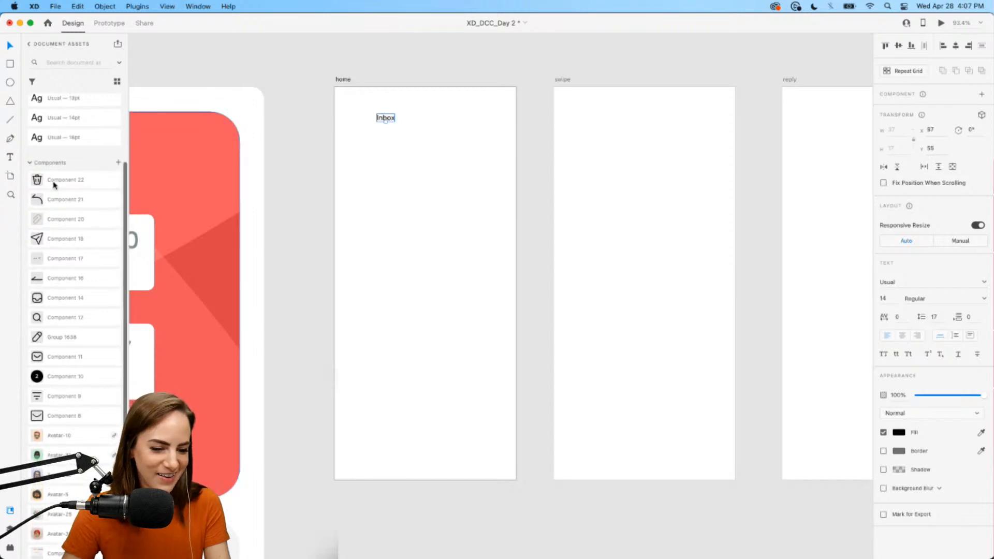
scroll(54, 185, "up", 1)
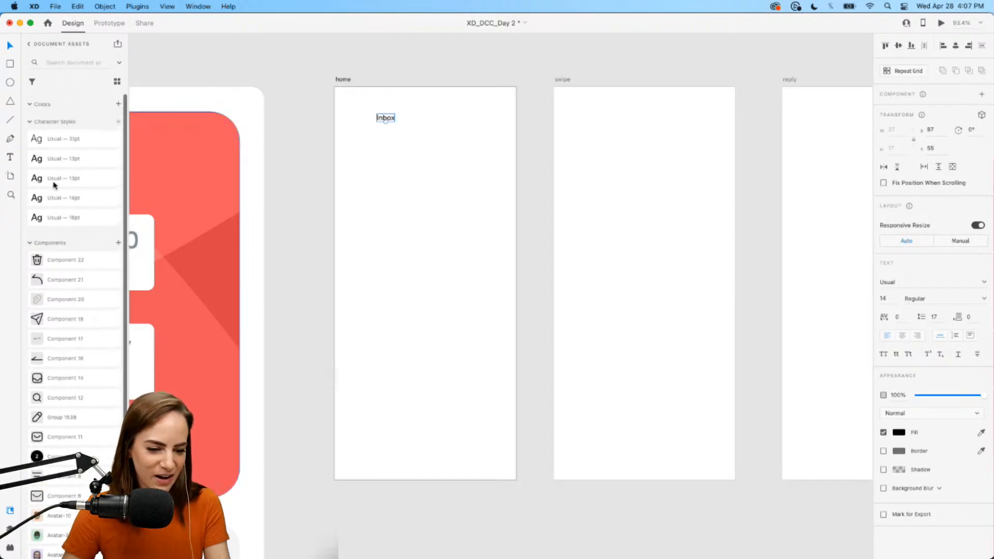
left_click(68, 141)
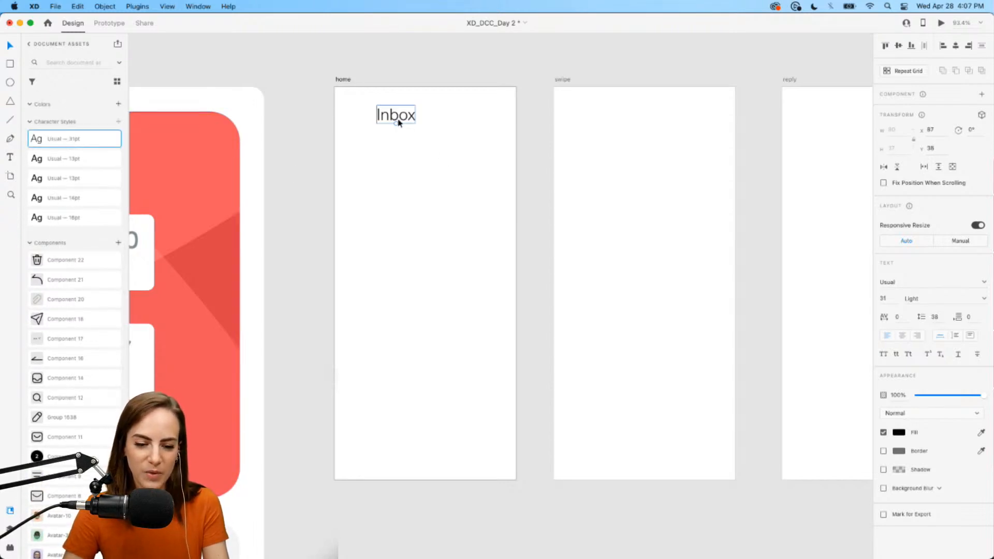
- Move the Inbox text to about X 90, Y 49 and place the Component 11 envelope icon below it on the home artboard
left_click_drag(398, 122, 407, 125)
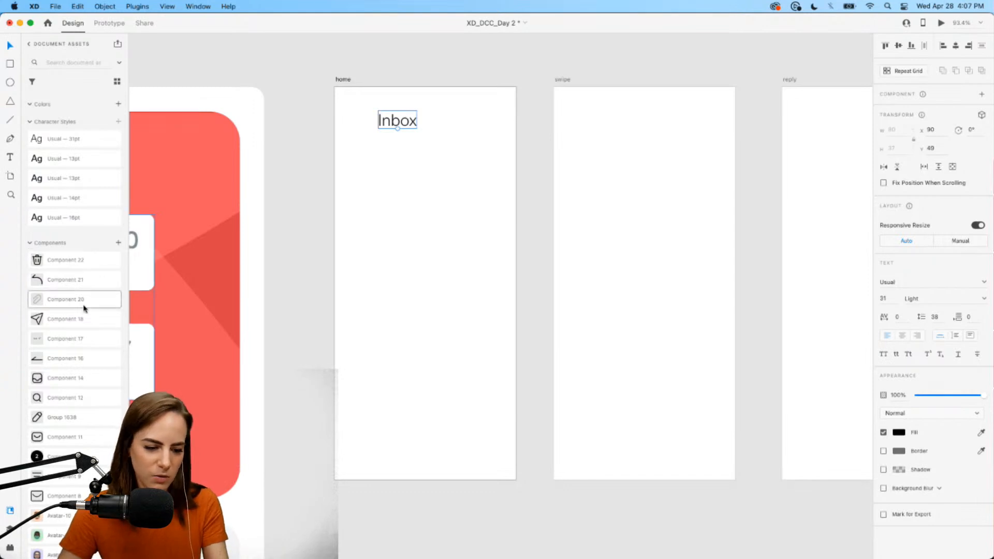
scroll(84, 407, "down", 1)
scroll(84, 407, "down", 3)
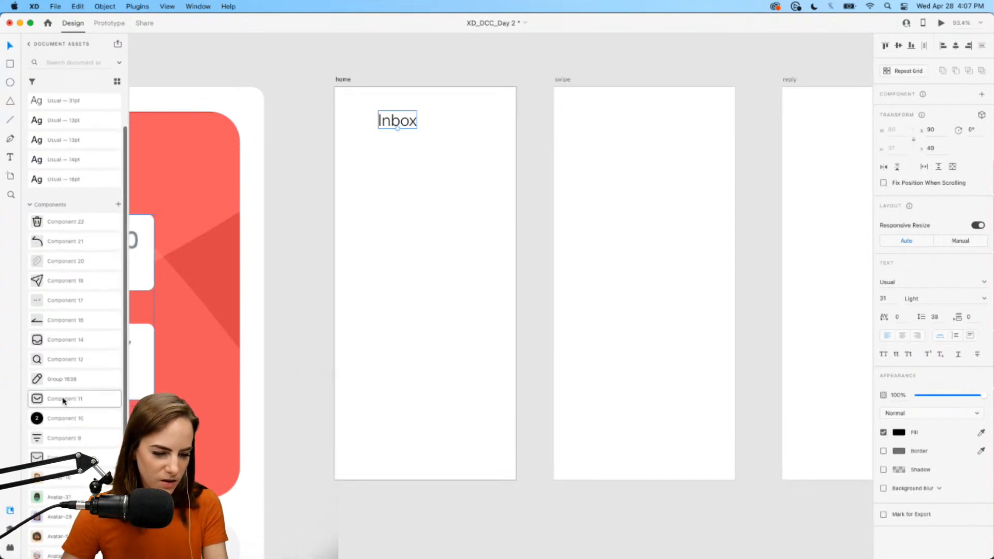
left_click_drag(64, 399, 381, 207)
left_click(381, 235)
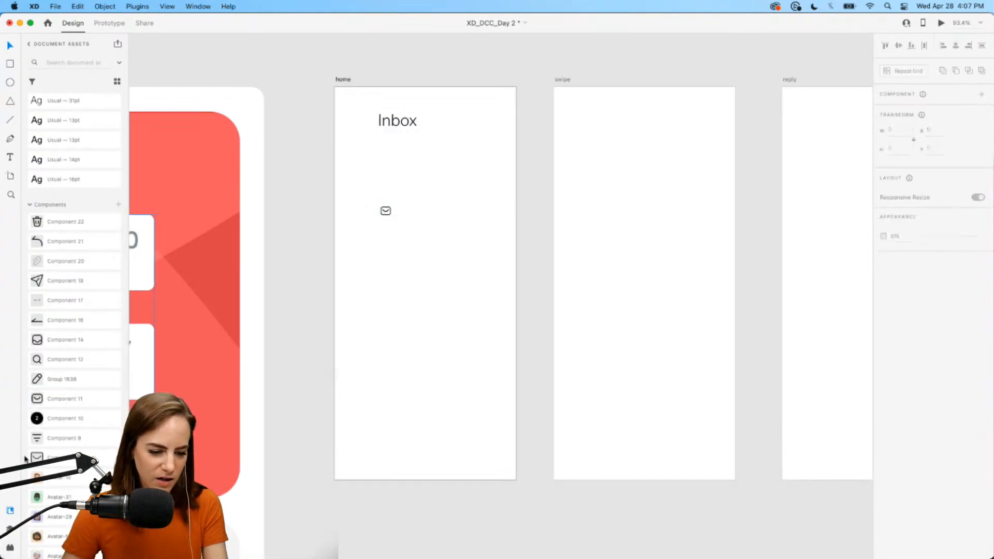
- Replace the small envelope icon with the Component 8 envelope and position it just before the Inbox heading
scroll(55, 429, "down", 4)
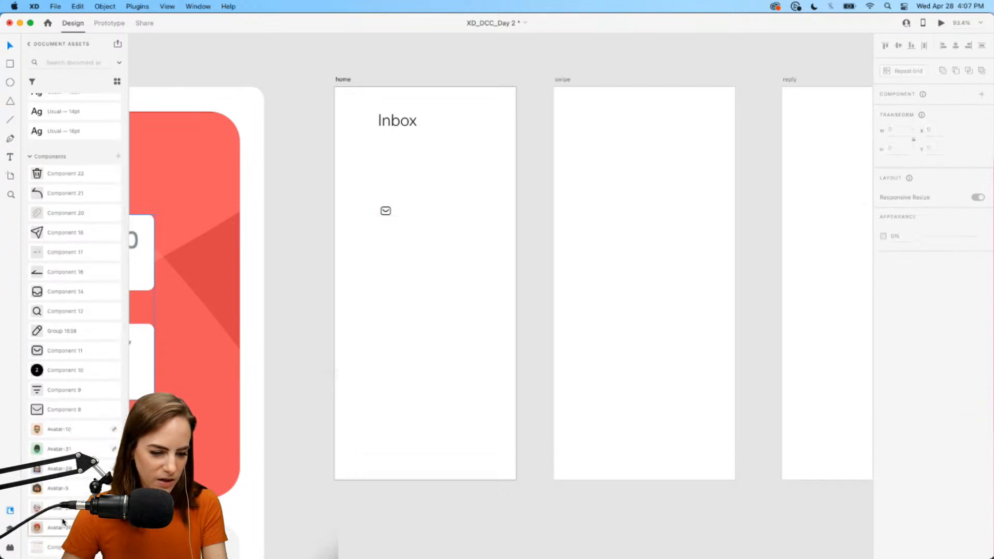
left_click_drag(55, 417, 401, 265)
left_click_drag(403, 198, 363, 230)
key("Delete")
scroll(362, 230, "up", 5)
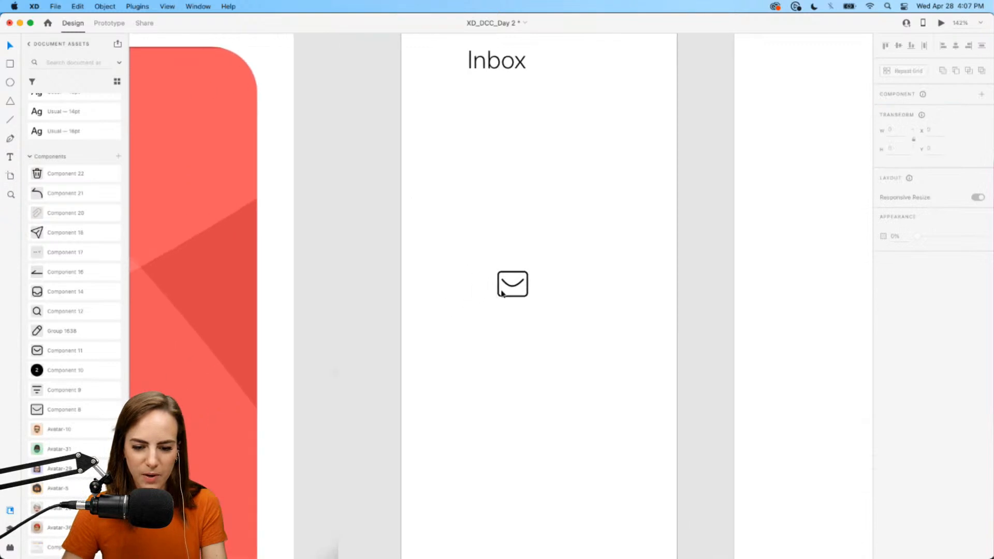
left_click_drag(519, 321, 492, 102)
left_click(491, 141)
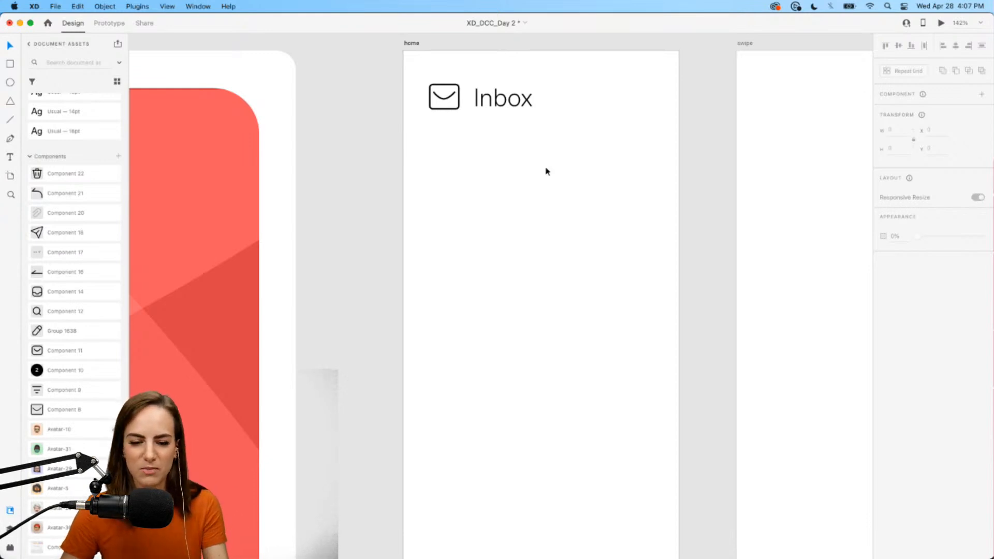
- Place the Component 9 filter icon at the far end of the Inbox header row, at about X 319, Y 58
scroll(547, 171, "right", 2)
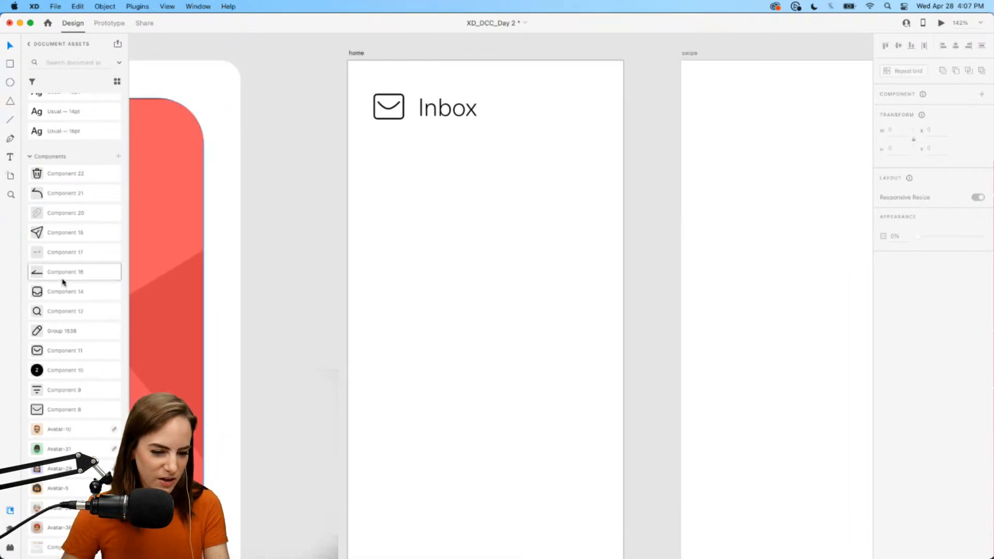
left_click_drag(67, 390, 494, 108)
scroll(494, 107, "up", 5)
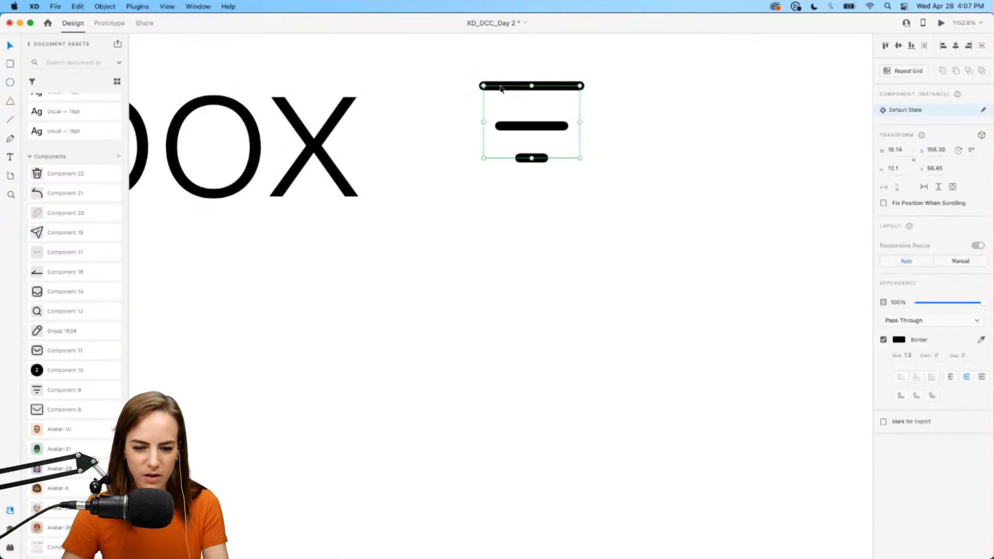
left_click_drag(500, 89, 626, 116)
scroll(388, 100, "down", 10)
scroll(627, 115, "down", 5)
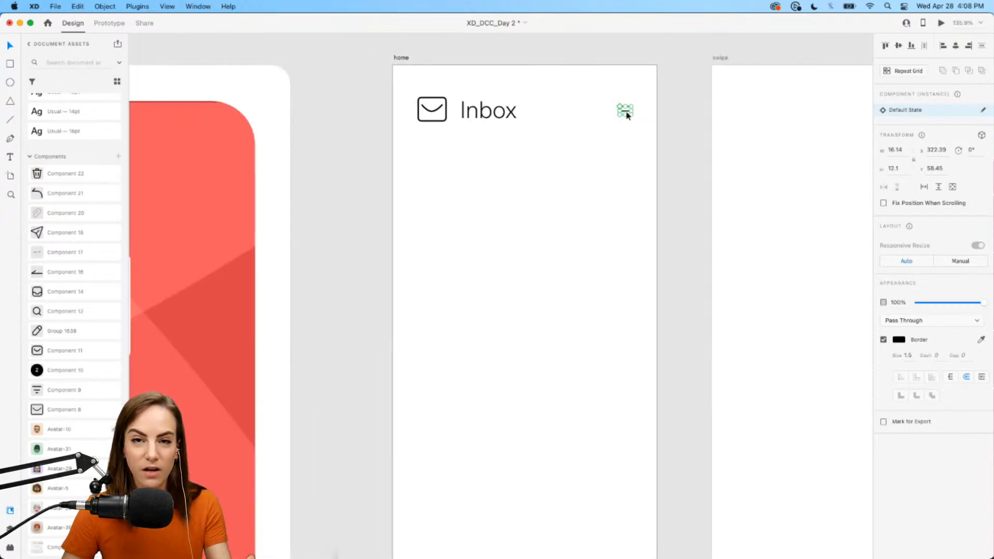
scroll(626, 115, "up", 3)
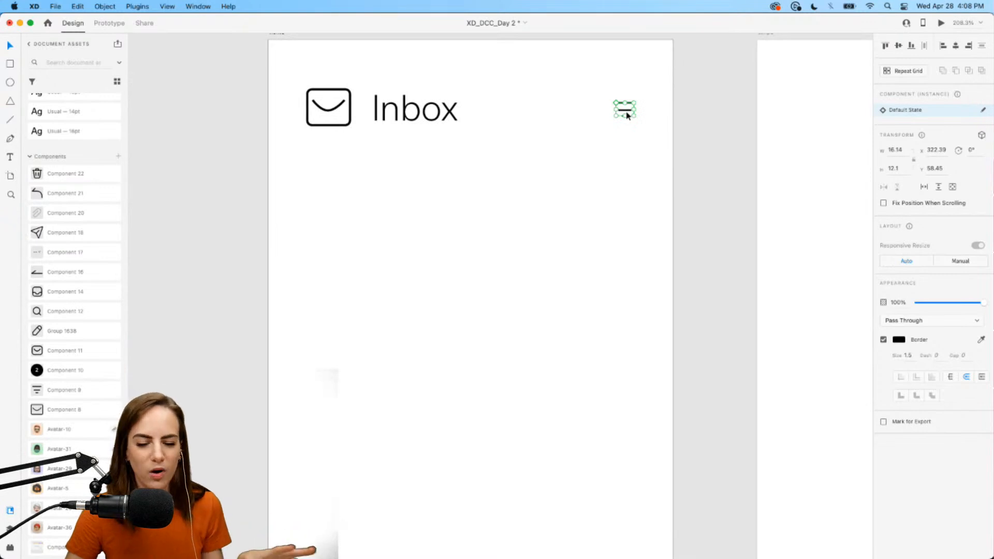
left_click(618, 130)
left_click_drag(626, 114, 625, 113)
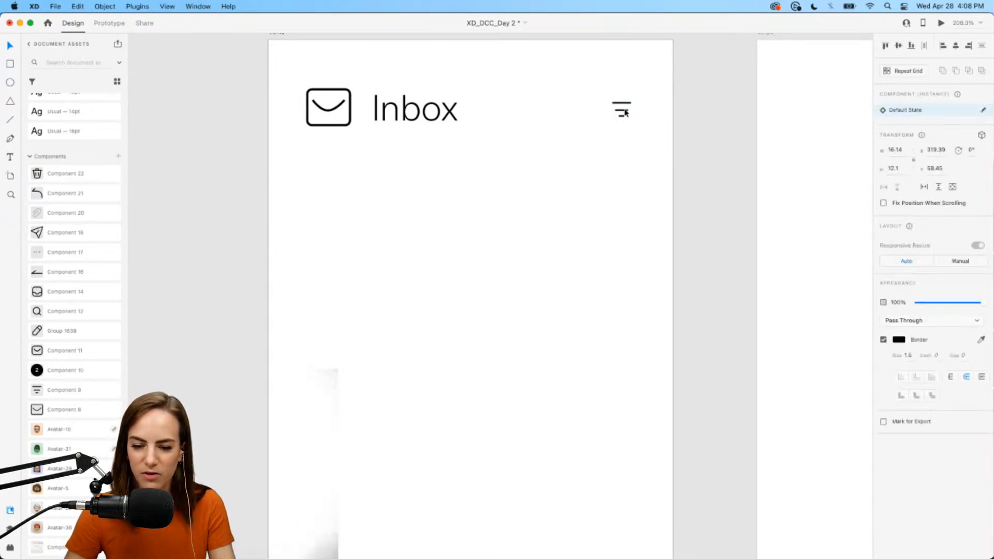
left_click(572, 184)
- Place the Component 10 number badge just before the filter icon, at about X 270, Y 51
left_click_drag(91, 369, 566, 108)
scroll(479, 109, "up", 5)
scroll(566, 108, "down", 3)
scroll(538, 117, "right", 3)
left_click_drag(466, 116, 576, 119)
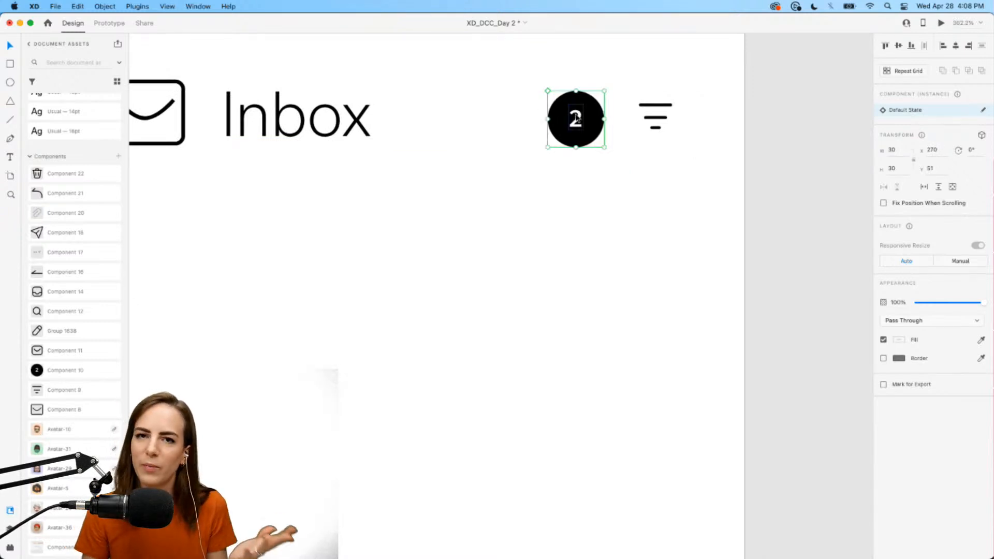
scroll(576, 119, "down", 5)
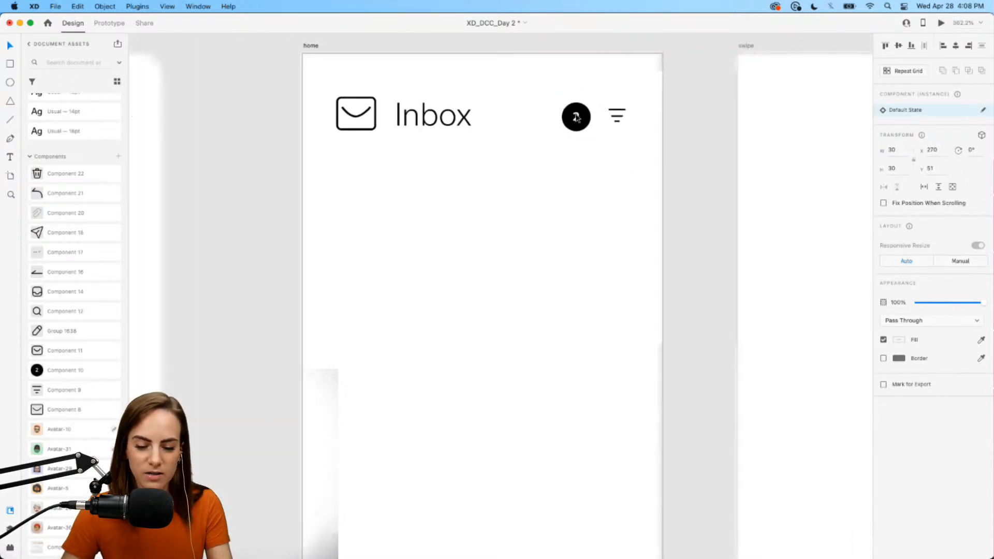
left_click_drag(576, 119, 574, 119)
left_click(546, 195)
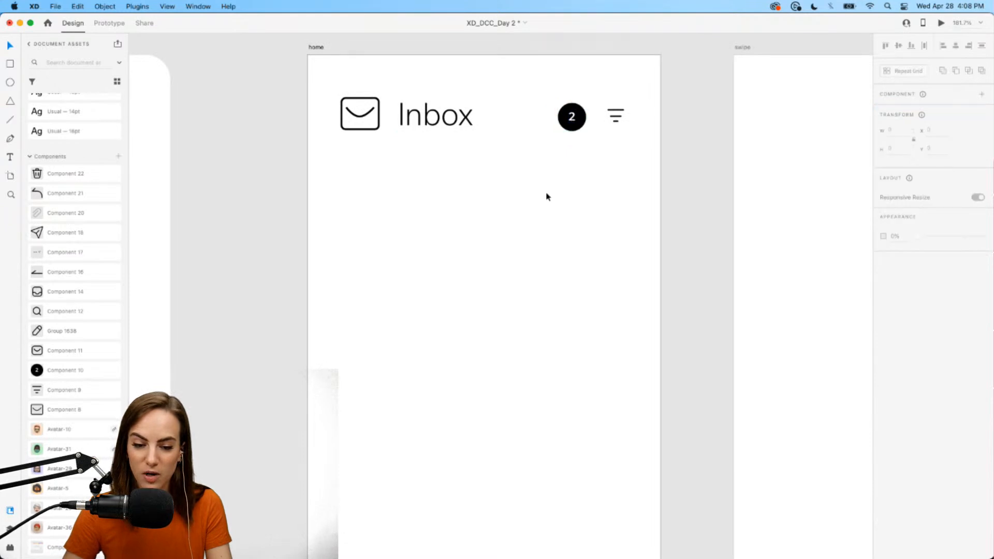
scroll(546, 196, "down", 3)
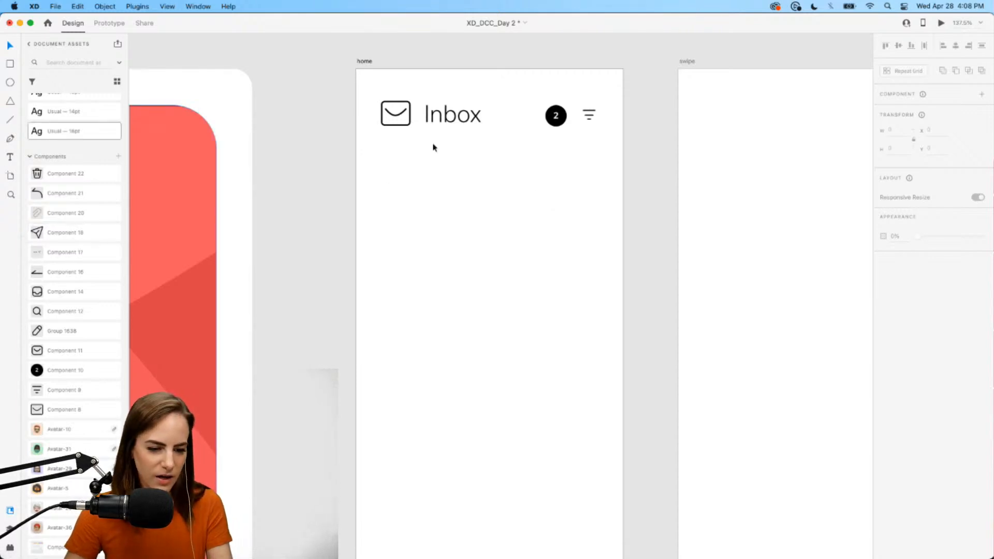
- Duplicate the Inbox heading and place the copy directly below it at X 96, Y 144
left_click(459, 117)
key("super+c")
key("super+v")
left_click_drag(459, 117, 459, 188)
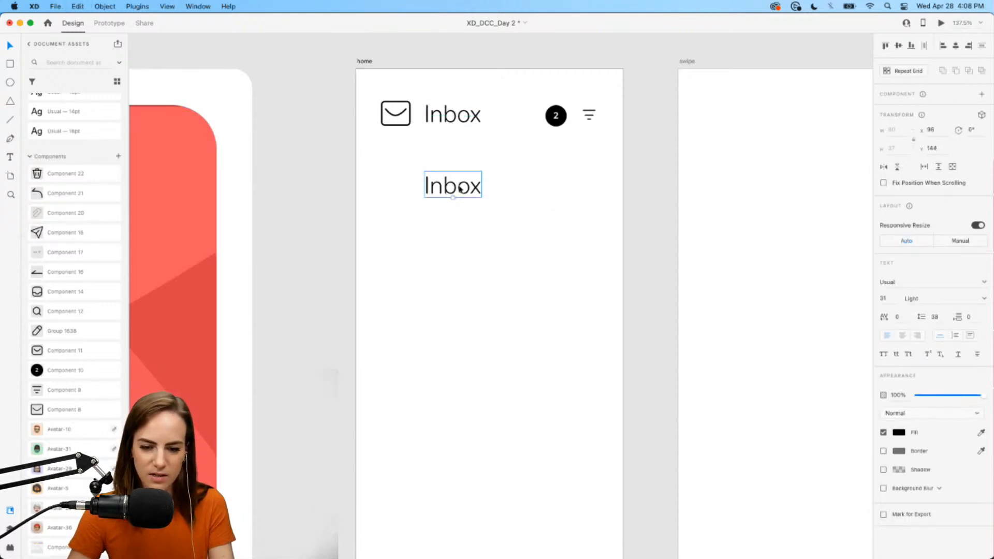
- Replace the duplicated heading's text with a placeholder sender name
double_click(460, 187)
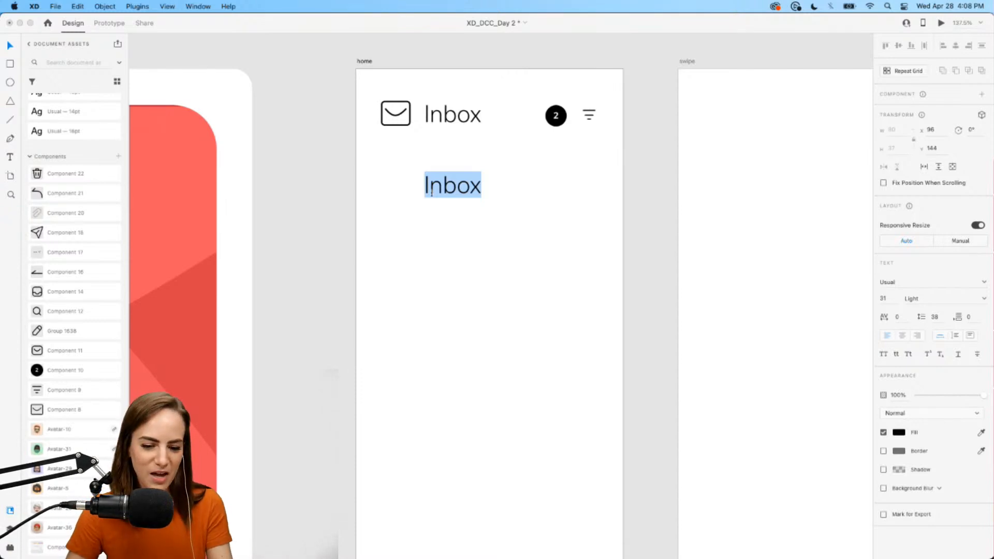
scroll(482, 231, "up", 3)
key("Escape")
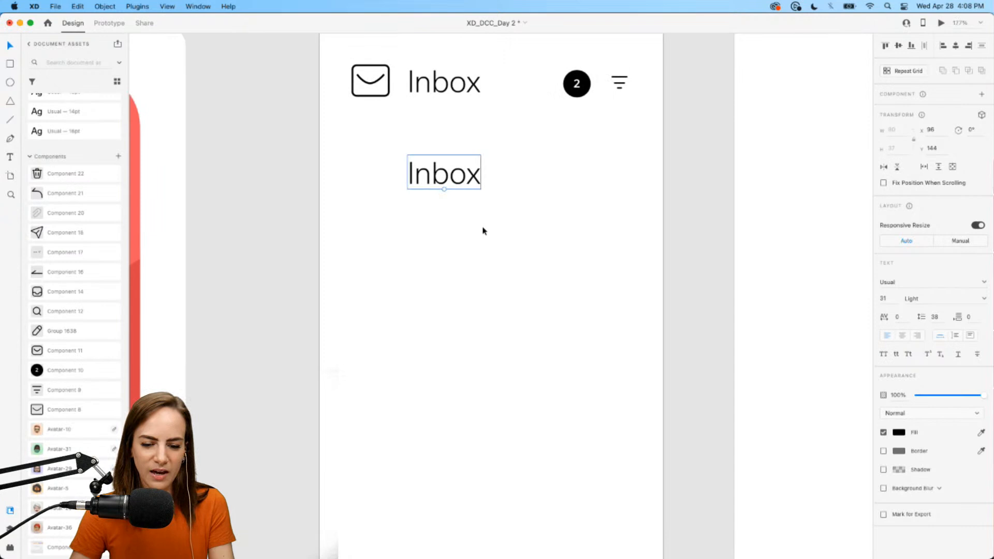
double_click(448, 176)
type("Jane Doe")
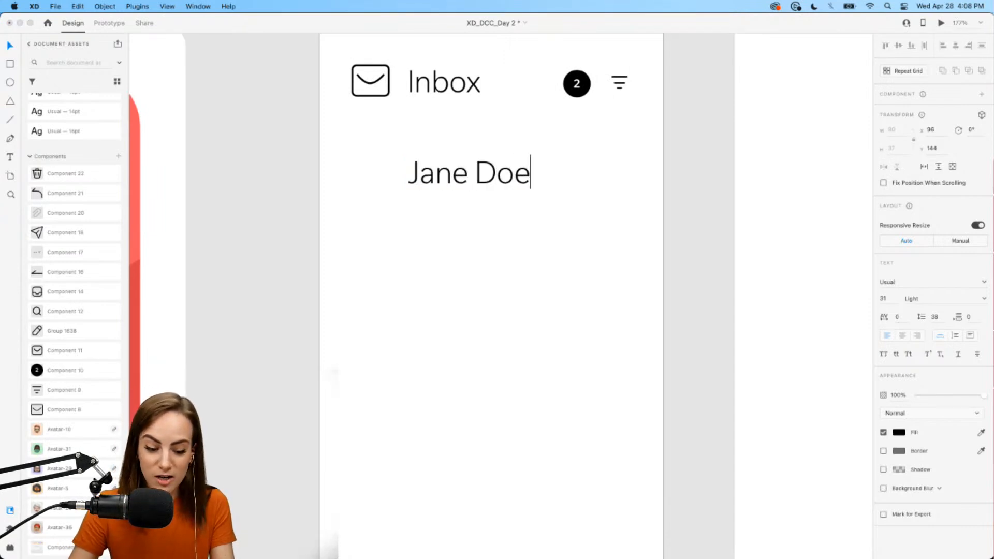
key("Escape")
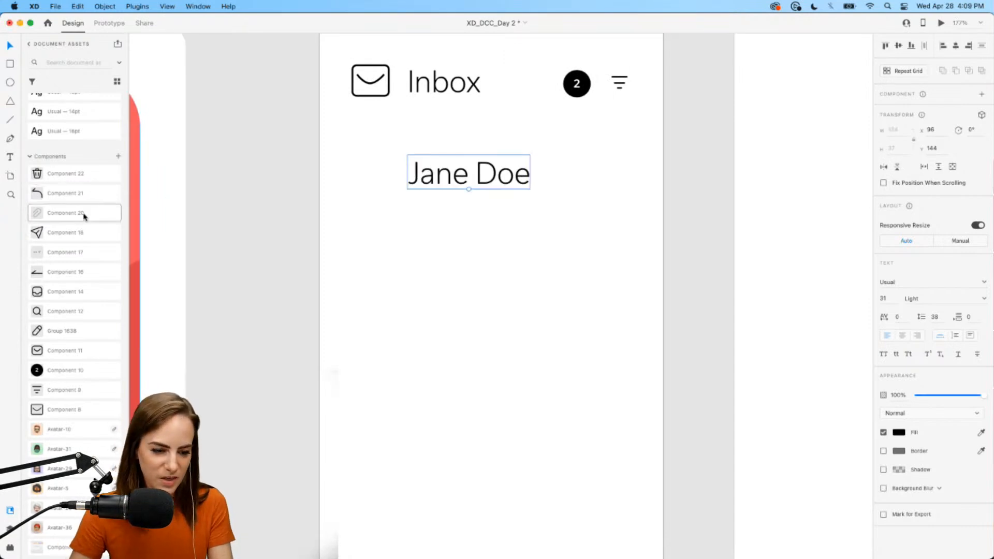
- Apply the Usual 13pt Regular character style with line height 22 to the sender name and move it to about Y 138
scroll(82, 215, "up", 5)
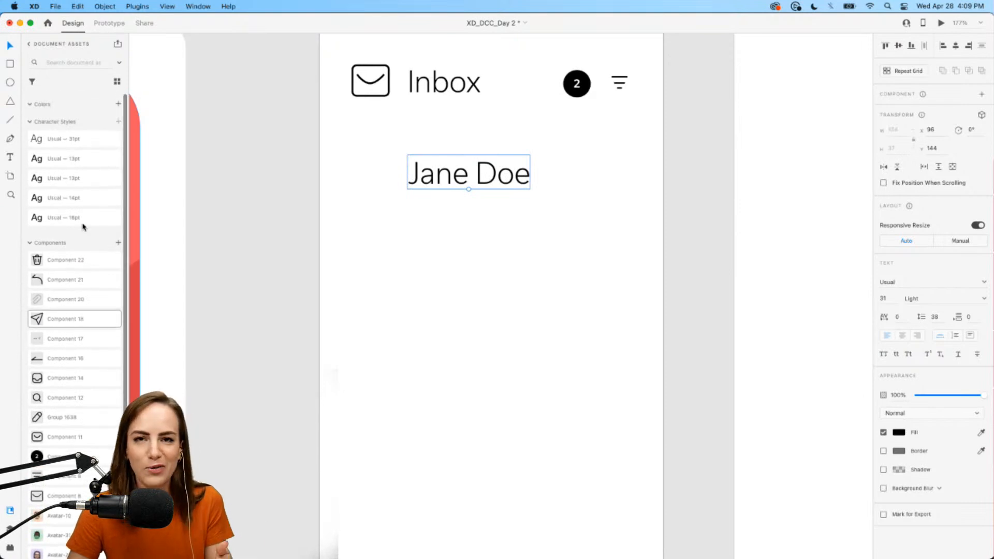
left_click(76, 179)
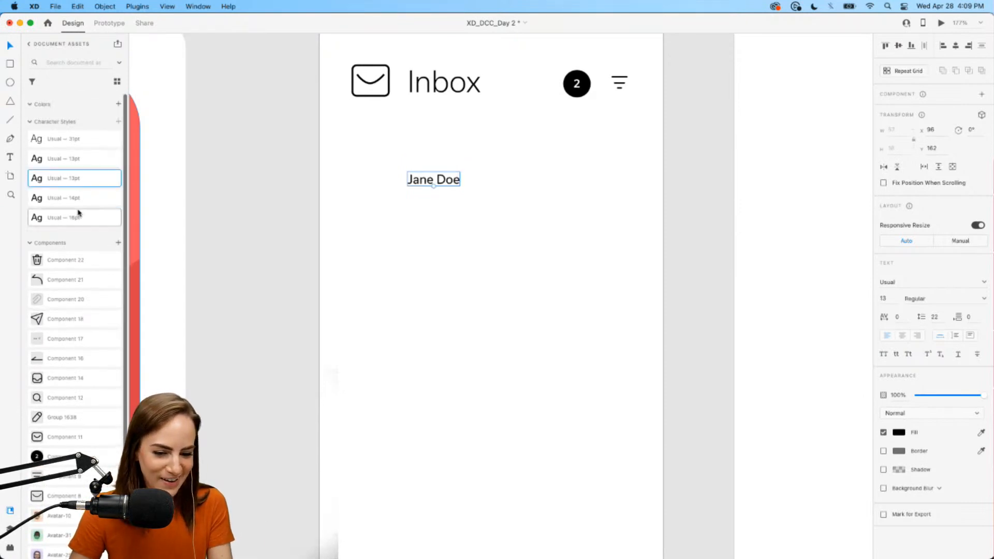
left_click_drag(442, 182, 444, 162)
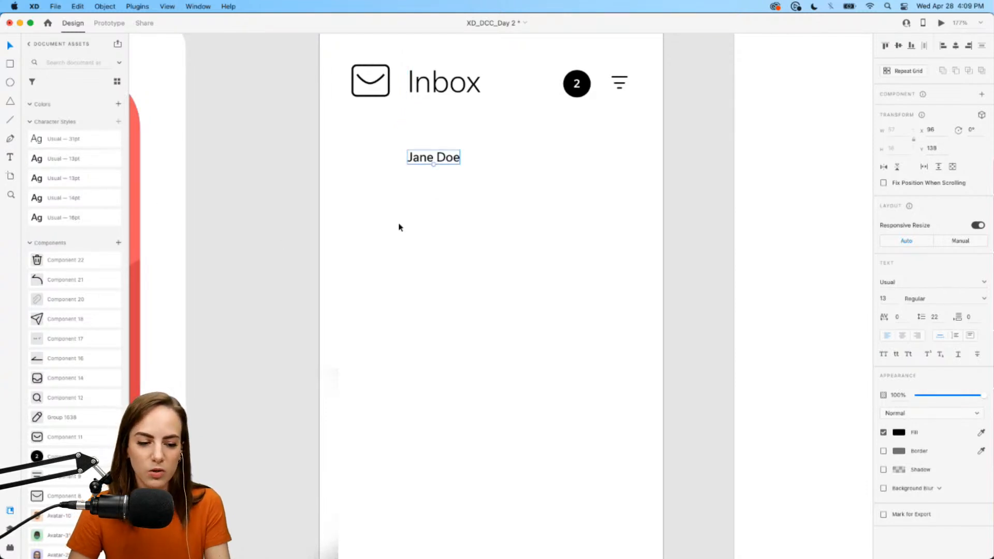
- Duplicate the sender name and place the copy directly below it at about X 96, Y 160
scroll(398, 227, "up", 3)
key("super+d")
left_click_drag(444, 140, 436, 167)
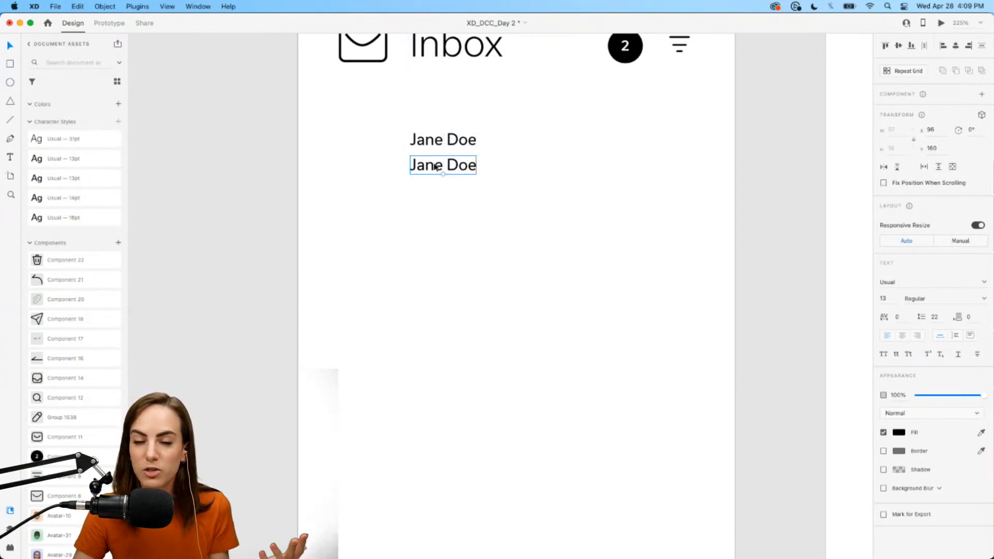
- Change the lower copy's text to "Subject Line Here", apply the Usual 16pt character style and shift it slightly down
double_click(436, 167)
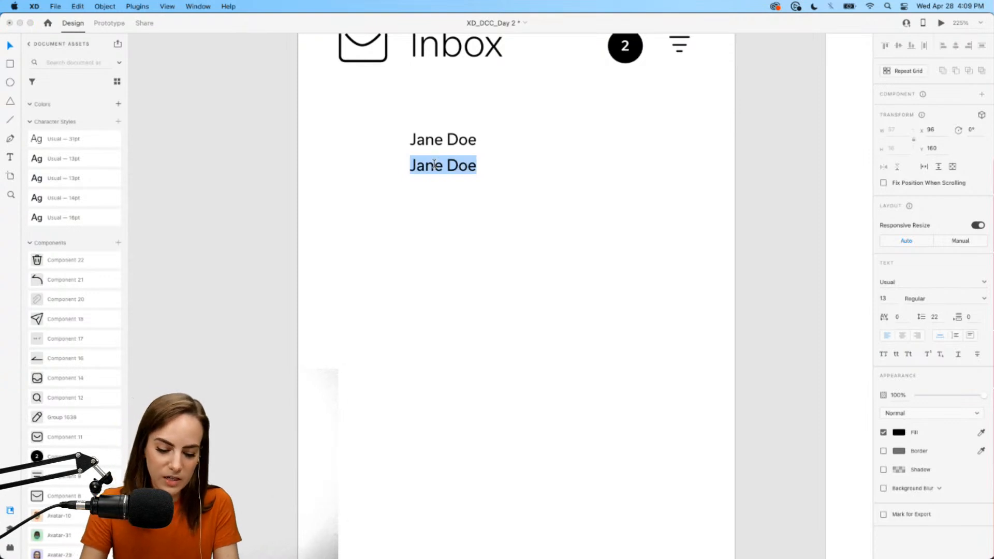
type("Subject L")
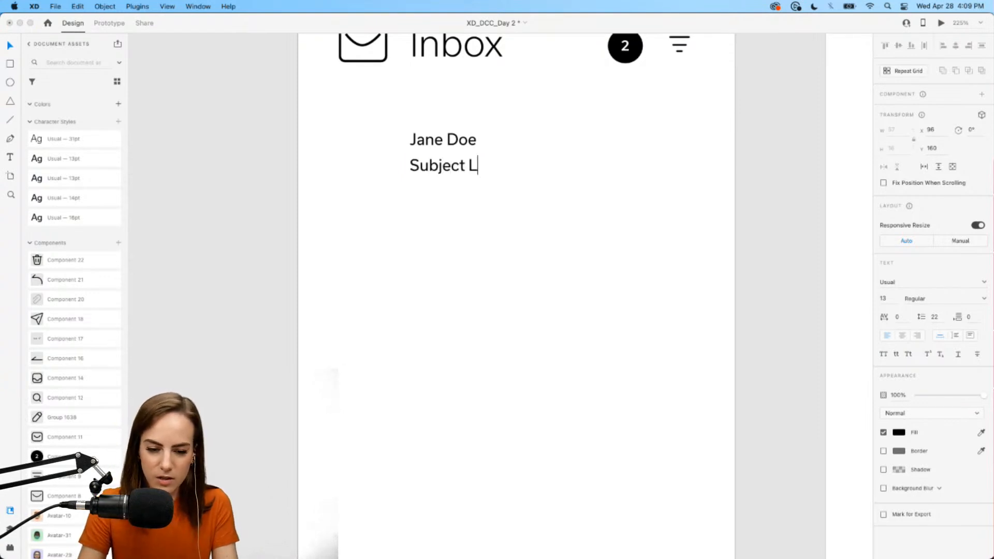
type("ine Here")
key("Escape")
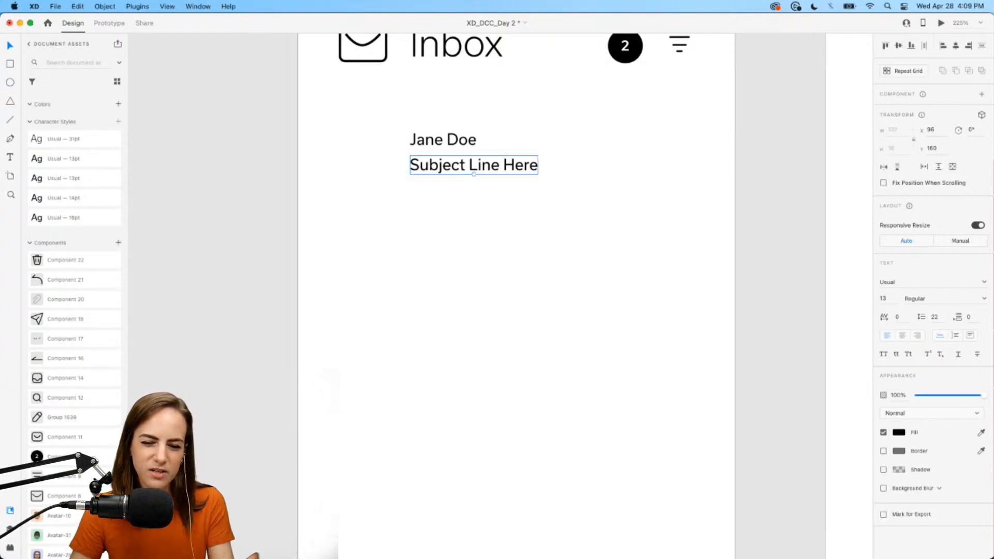
left_click(86, 218)
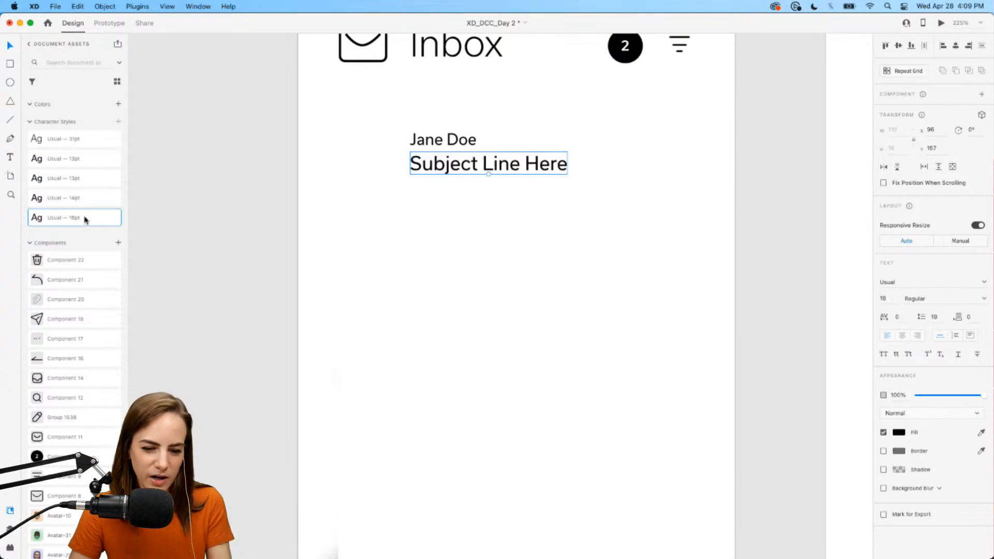
left_click_drag(458, 161, 455, 165)
- Set the sender name's opacity to 62% and move the subject line up to about Y 169
left_click(450, 141)
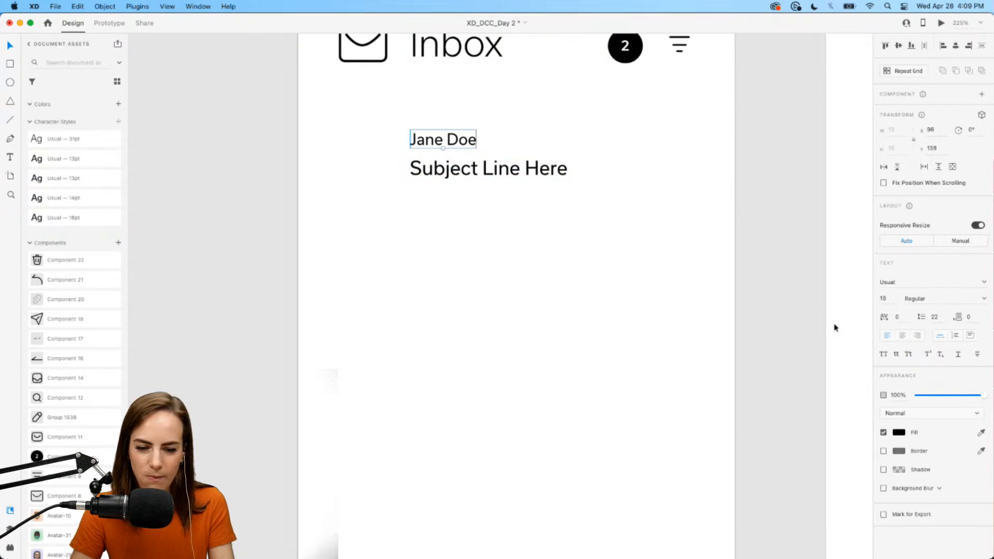
left_click_drag(979, 396, 955, 395)
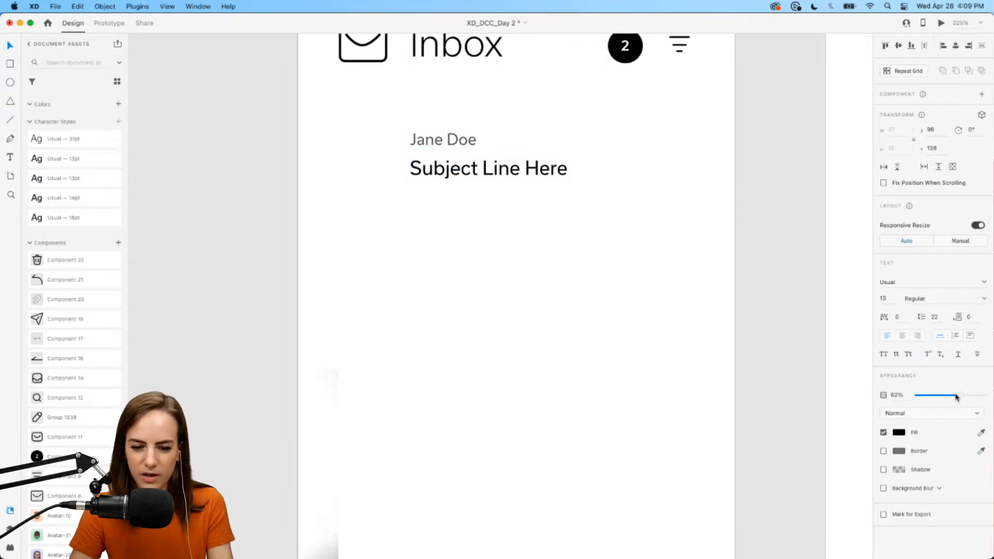
left_click(496, 171)
left_click_drag(495, 170, 495, 167)
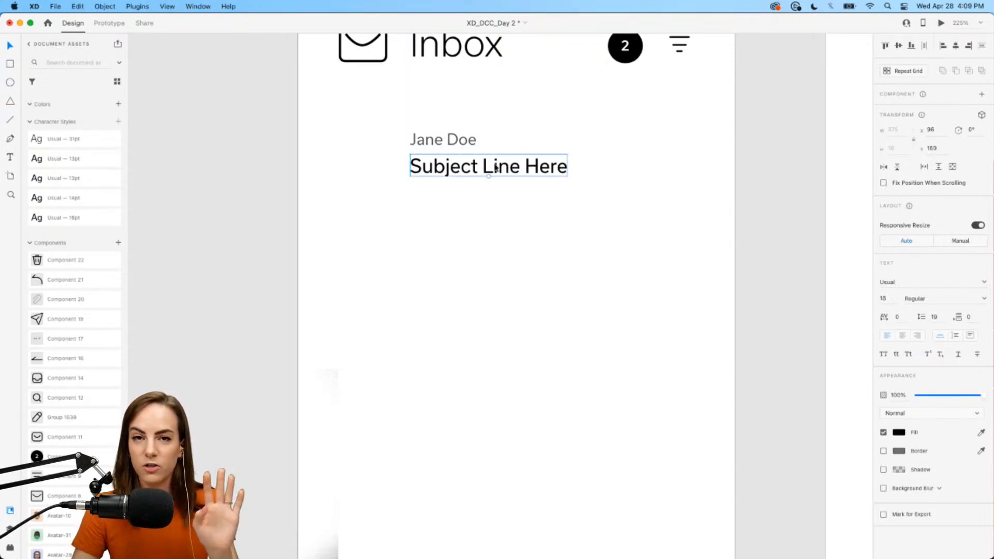
left_click(469, 147)
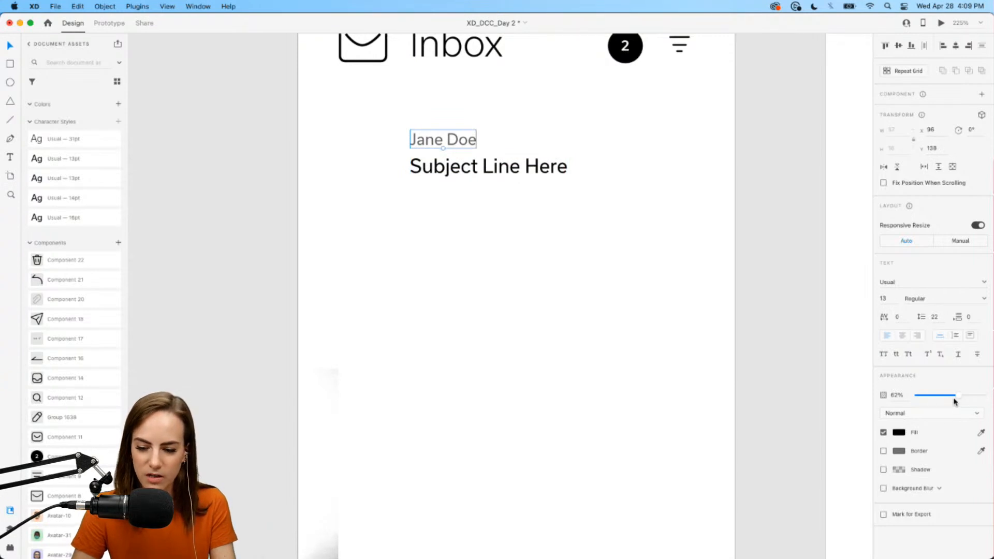
left_click(496, 183)
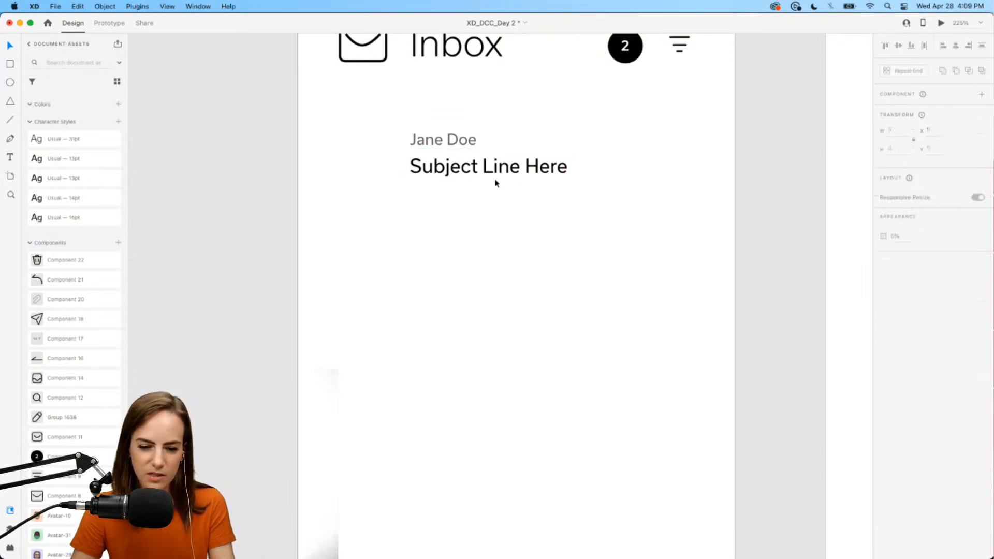
- Duplicate the sender name below the subject line at about Y 183 and make it a fixed-size text box of about 231 × 54
left_click(421, 140)
left_click_drag(421, 140, 429, 196)
left_click(970, 335)
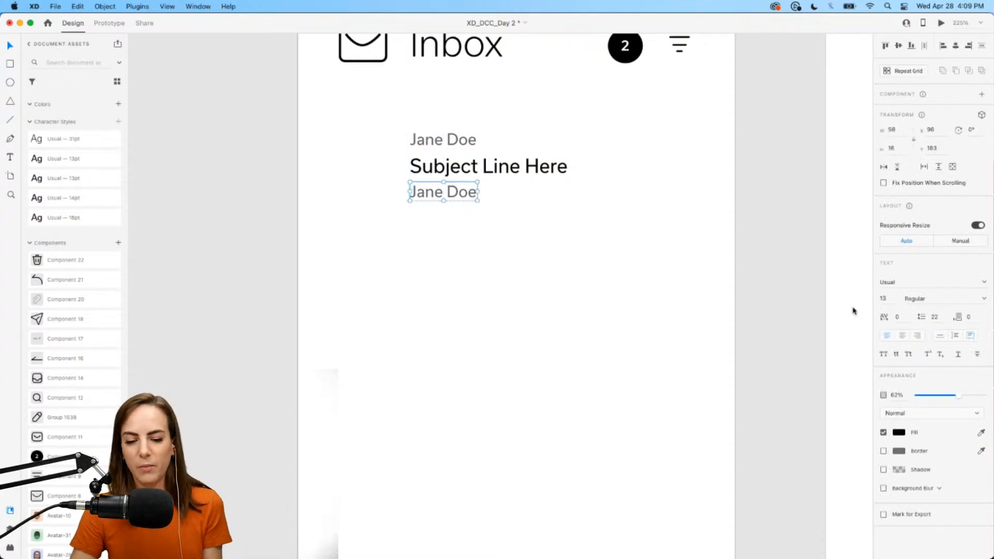
left_click_drag(476, 201, 679, 246)
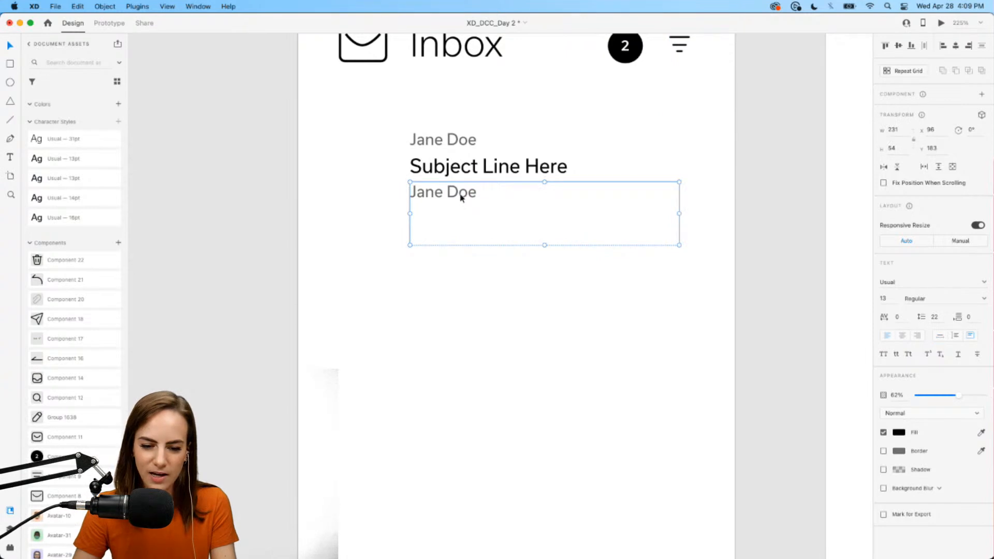
- Replace the text in the fixed-size box with "Here's a line or 2 of preview text. Lorem ipsum dolor sit amet lorem"
double_click(461, 197)
type("Here's a line")
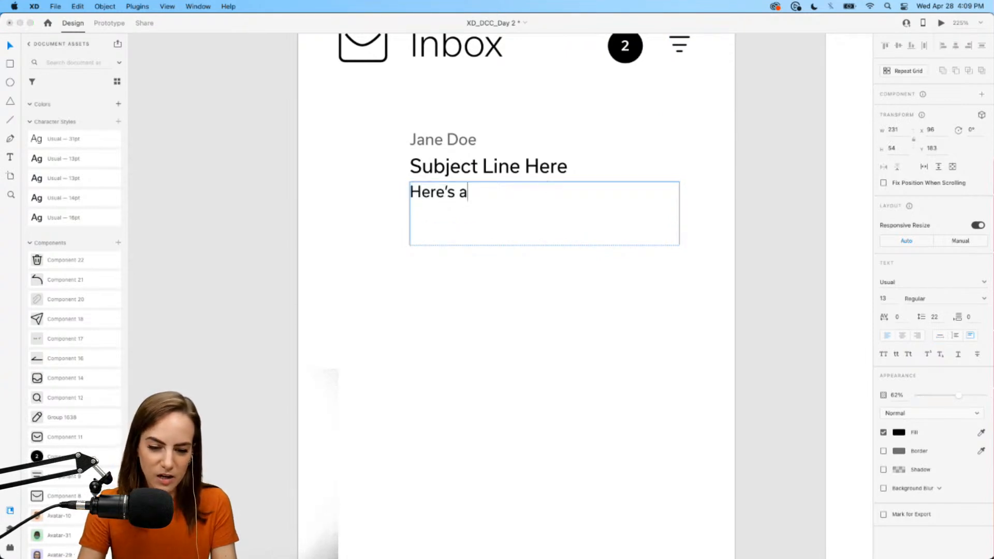
type(" or 2 of")
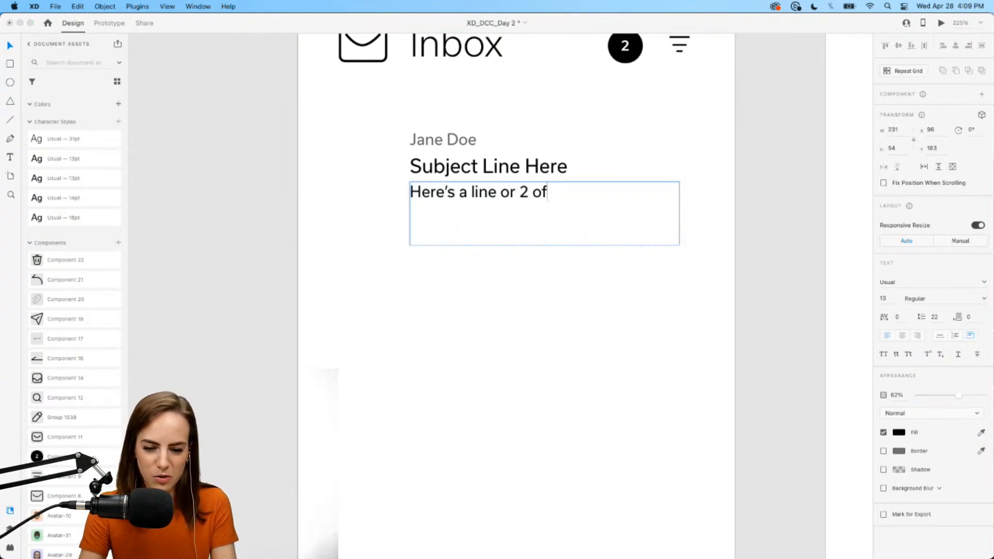
type(" preview te")
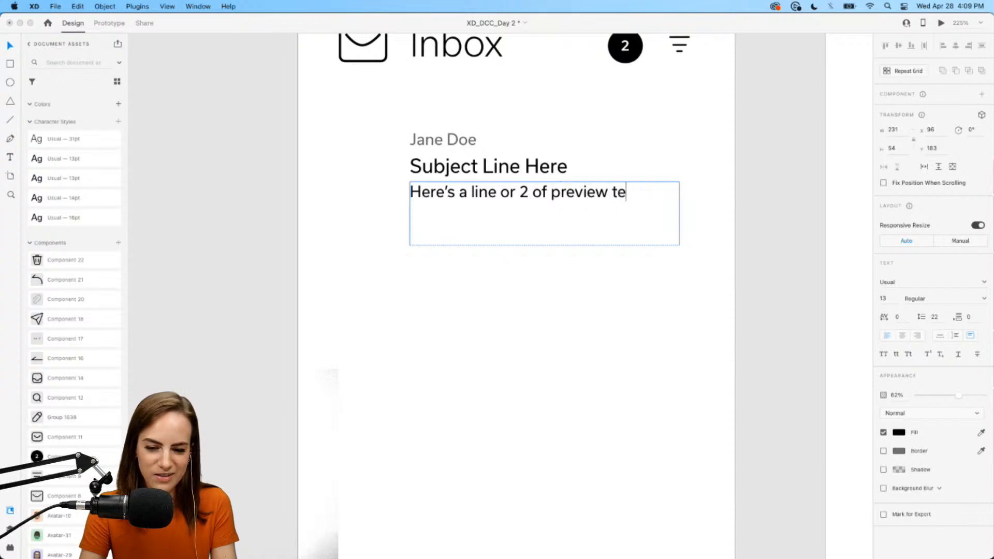
type("xt. Lore,")
key("BackSpace")
type("m")
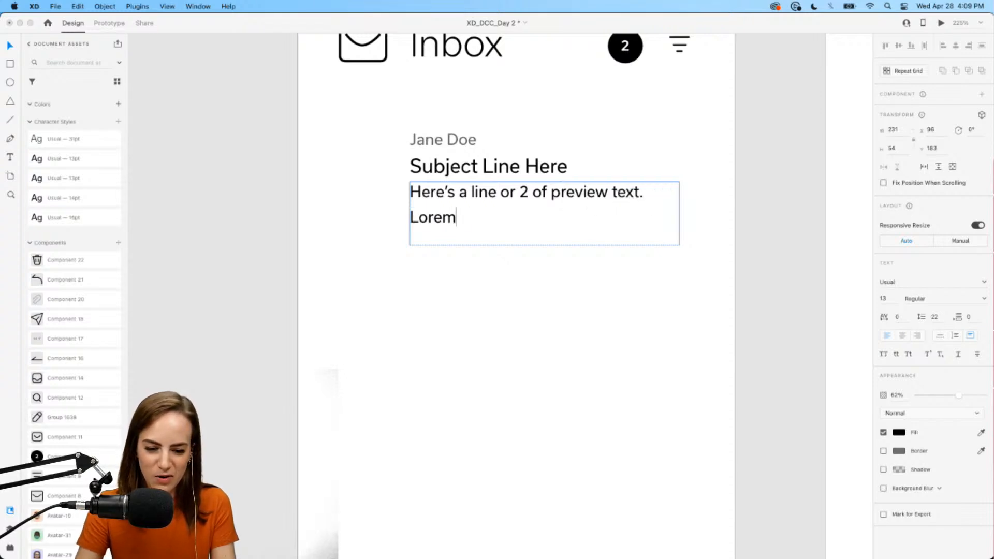
type(" ipsum dolor sit")
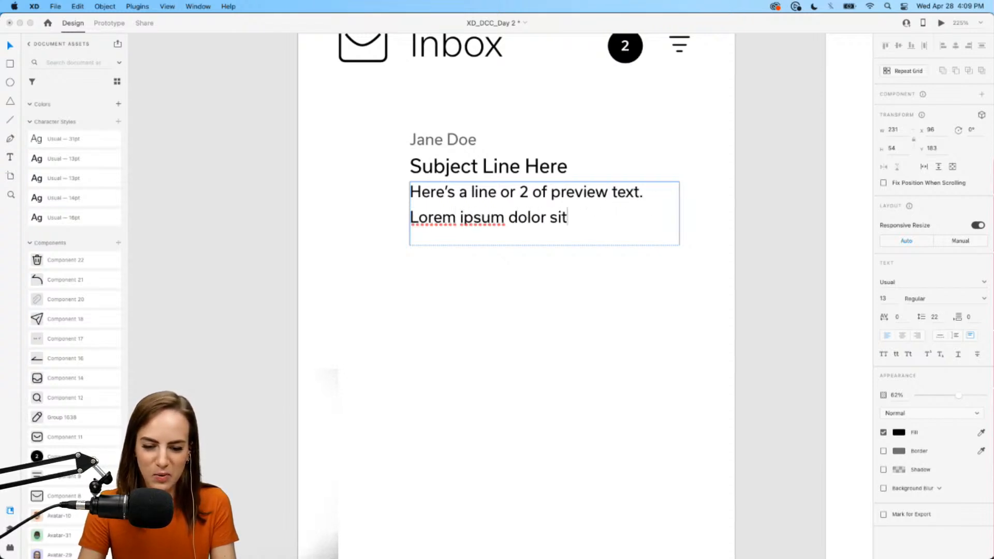
type(" amet lo")
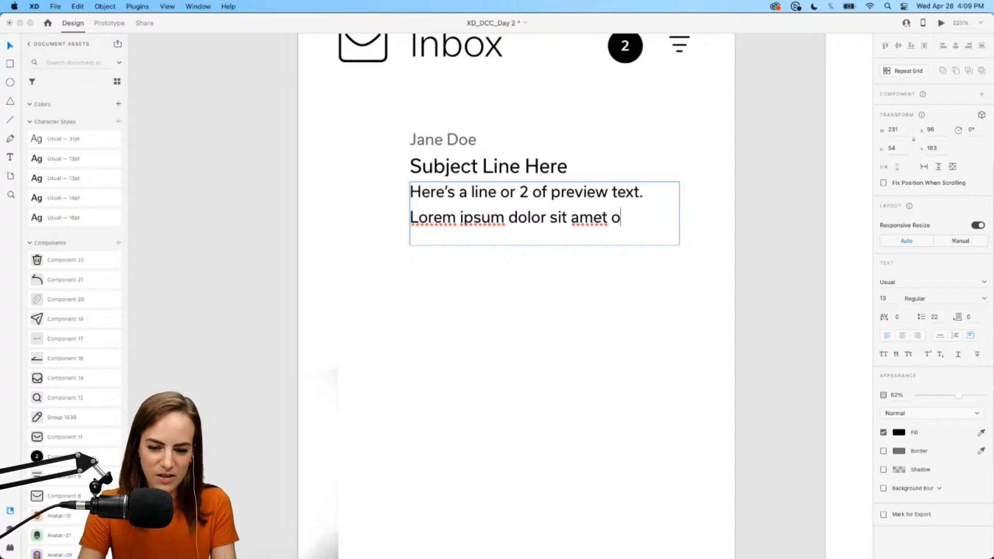
key("BackSpace")
type("lorem ipsum")
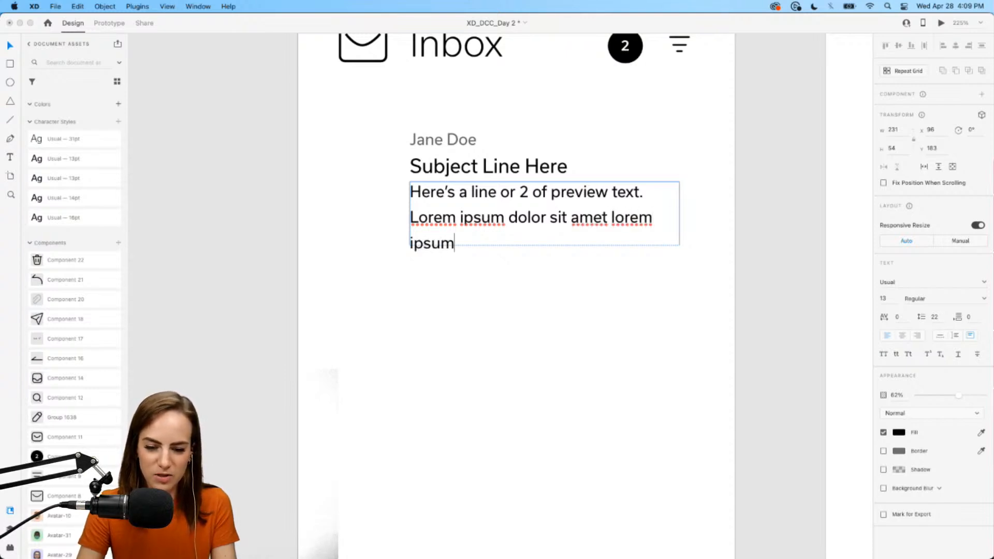
key("BackSpace")
key("BackSpace")
key("BackSpace")
key("BackSpace")
key("BackSpace")
key("Escape")
- Move the preview text down to about Y 186 and resize its box to about 223 × 56
left_click_drag(451, 222, 450, 228)
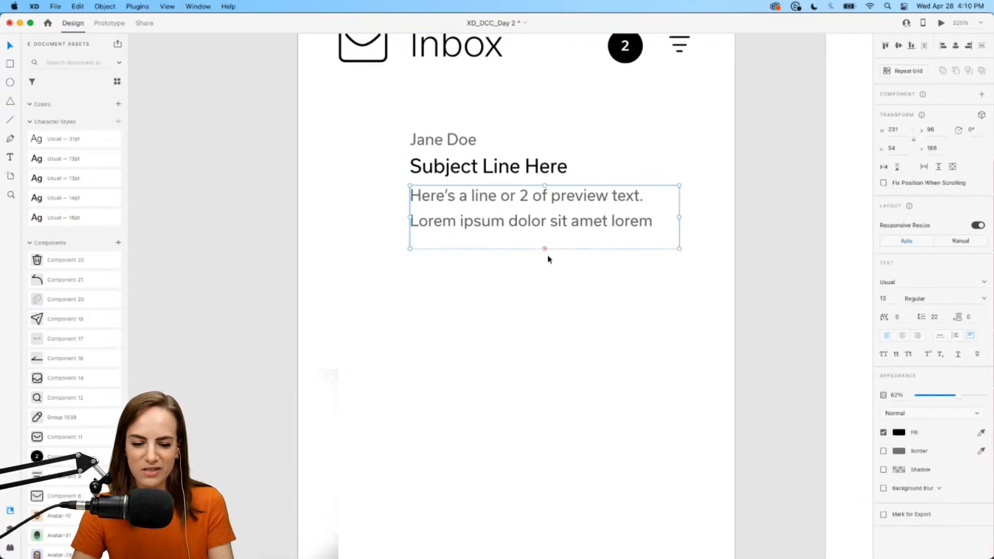
left_click_drag(544, 247, 545, 251)
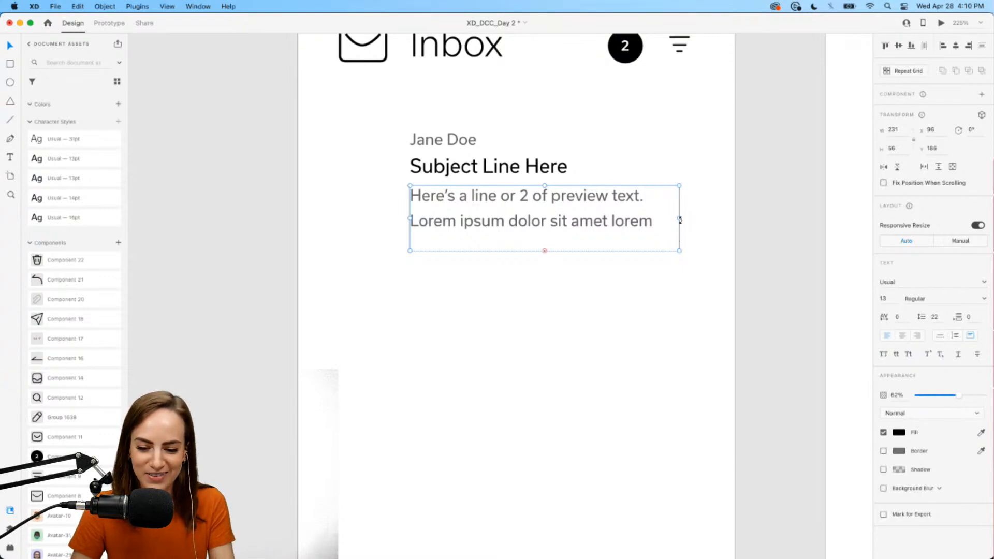
left_click(590, 309)
- Draw a 40 × 40 avatar circle beside the email text at X 36, Y 151, and lower the preview text to about Y 188
scroll(591, 309, "down", 2)
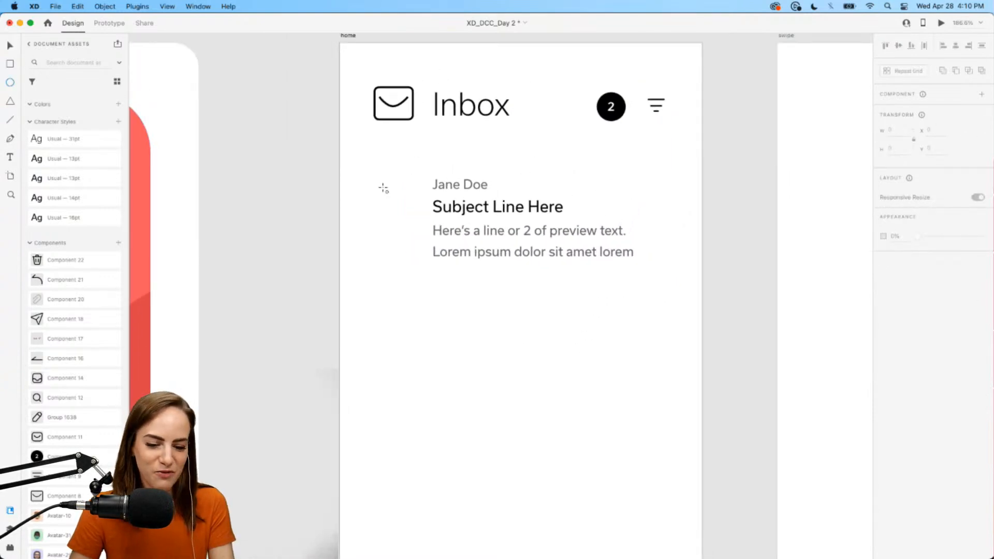
left_click_drag(374, 188, 414, 230)
left_click(405, 235)
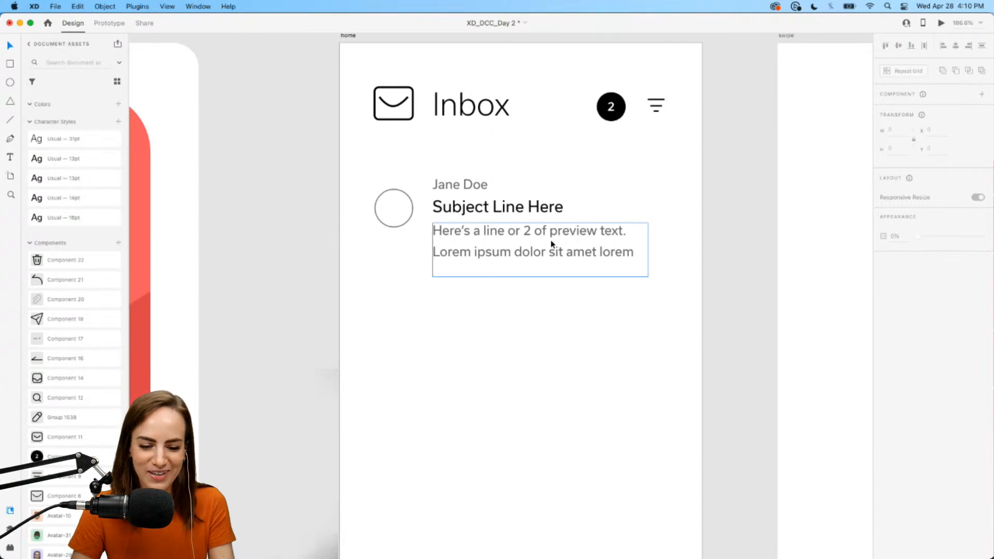
left_click_drag(553, 244, 552, 249)
- Remove the avatar circle's border and fill it with dark blue #354793
left_click(398, 216)
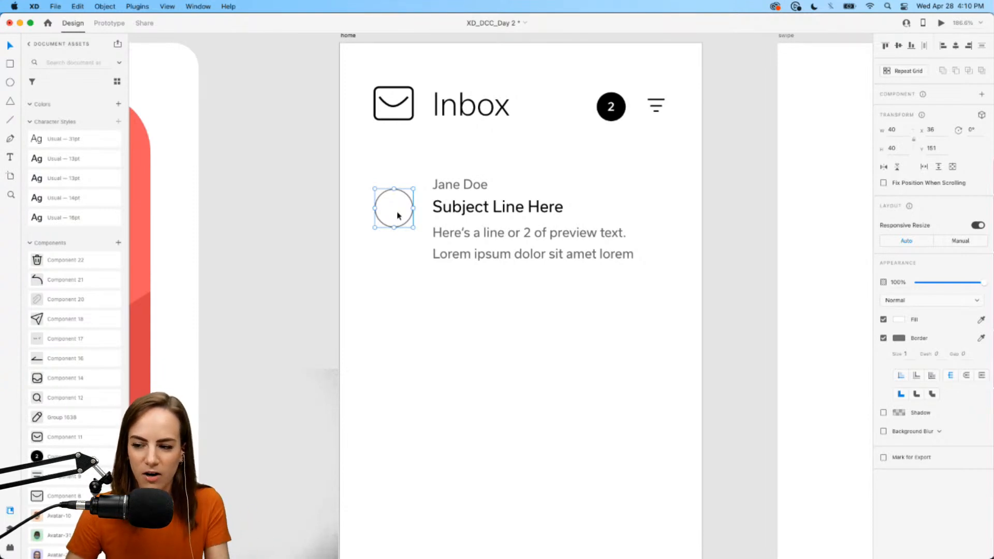
left_click(883, 338)
left_click(898, 320)
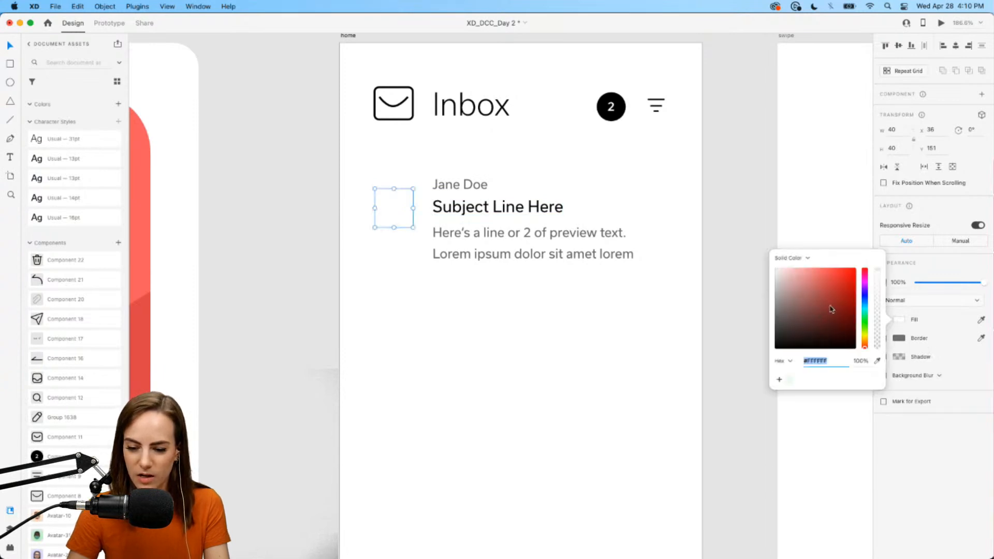
left_click(864, 299)
left_click(826, 302)
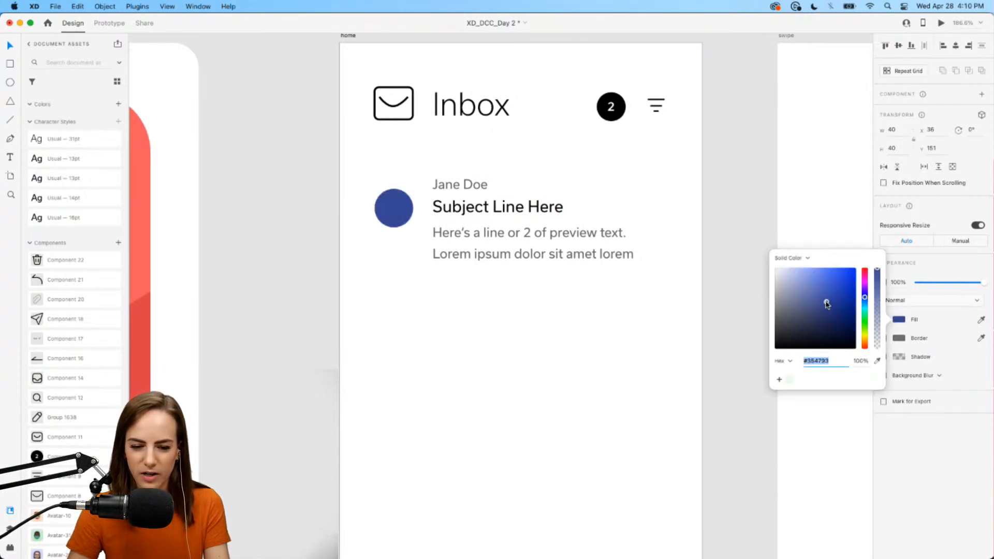
left_click(503, 355)
- Duplicate the sender name along the same line, placing the copy at about X 208, Y 138
scroll(503, 354, "down", 4)
scroll(503, 357, "up", 3)
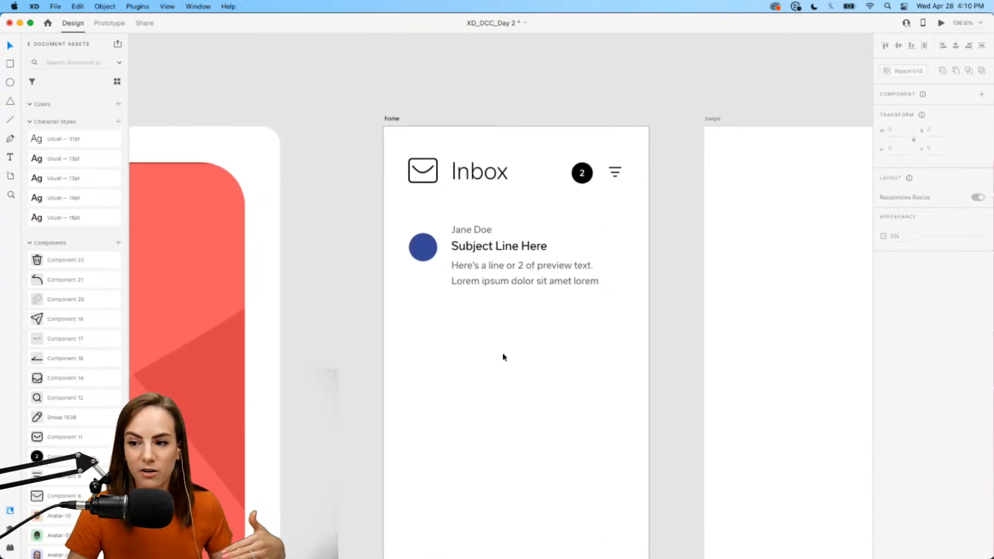
scroll(503, 357, "right", 1)
scroll(503, 357, "down", 1)
scroll(504, 357, "right", 1)
scroll(503, 357, "down", 1)
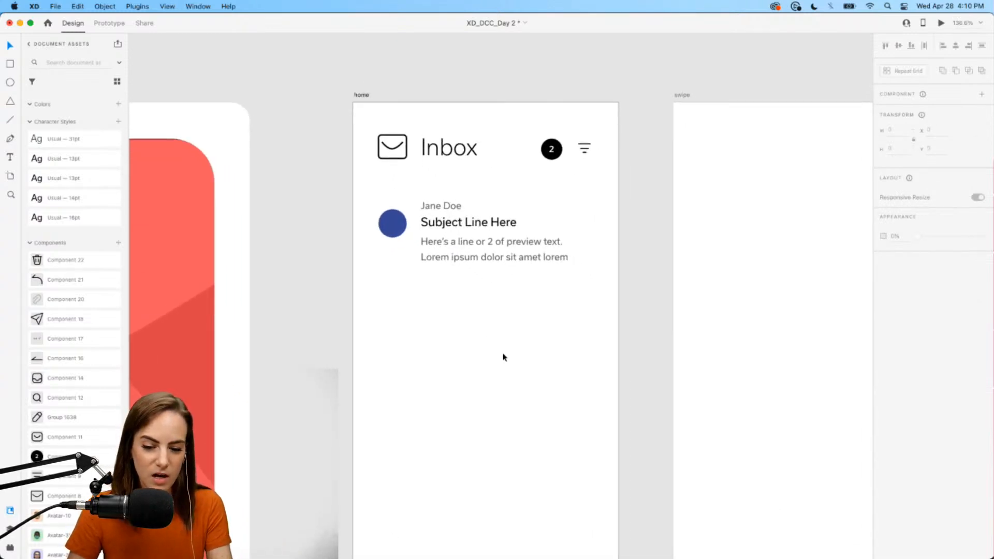
scroll(503, 357, "up", 2)
left_click(432, 171)
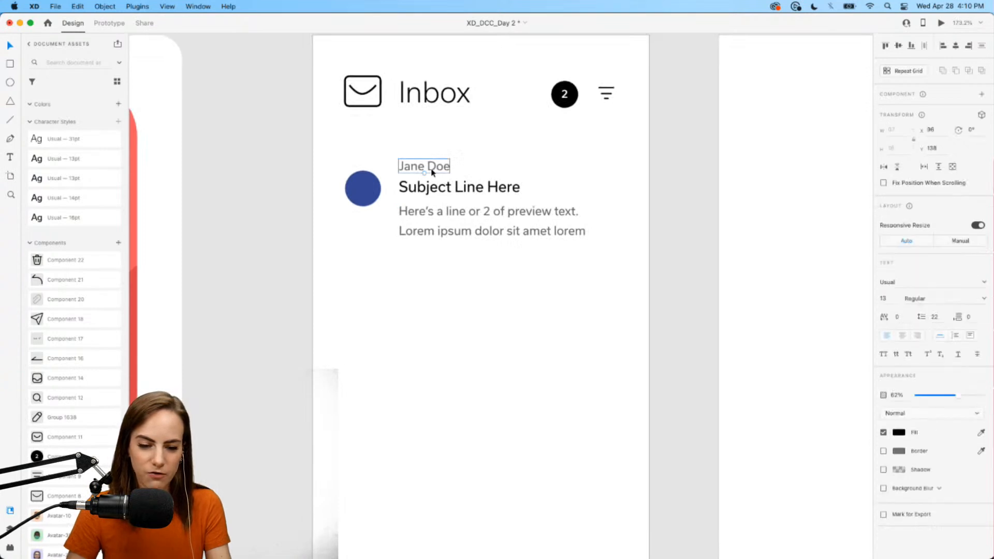
key("8")
left_click_drag(419, 168, 509, 168, "alt")
- Change the copy's text to "5 m" and move it near the artboard's right edge at about X 313, Y 138
double_click(508, 167)
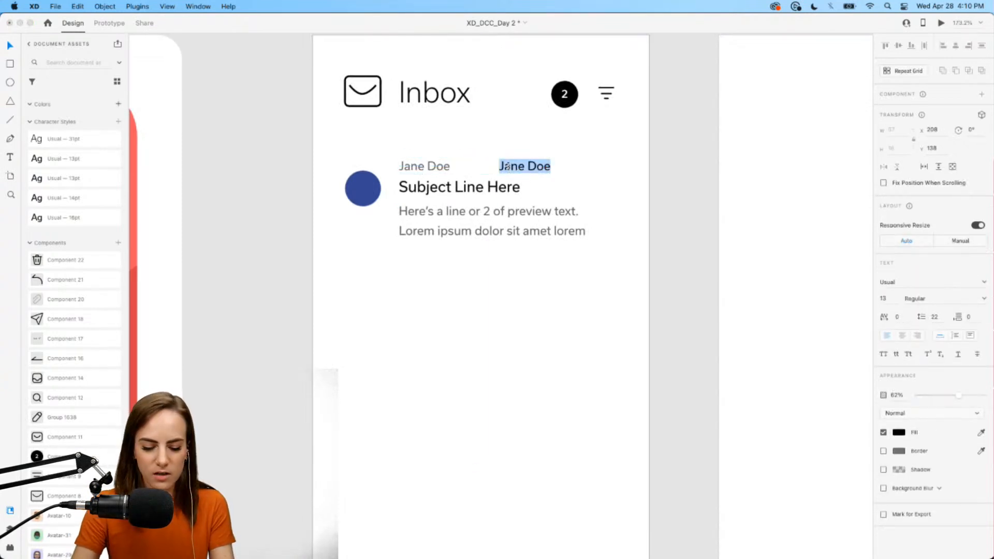
type("5 m")
key("Escape")
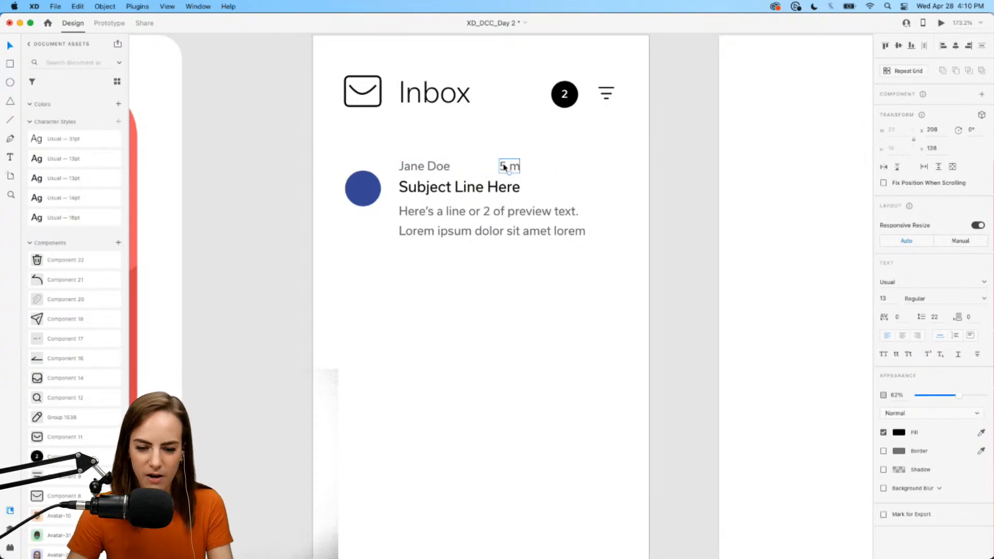
left_click_drag(504, 167, 597, 166)
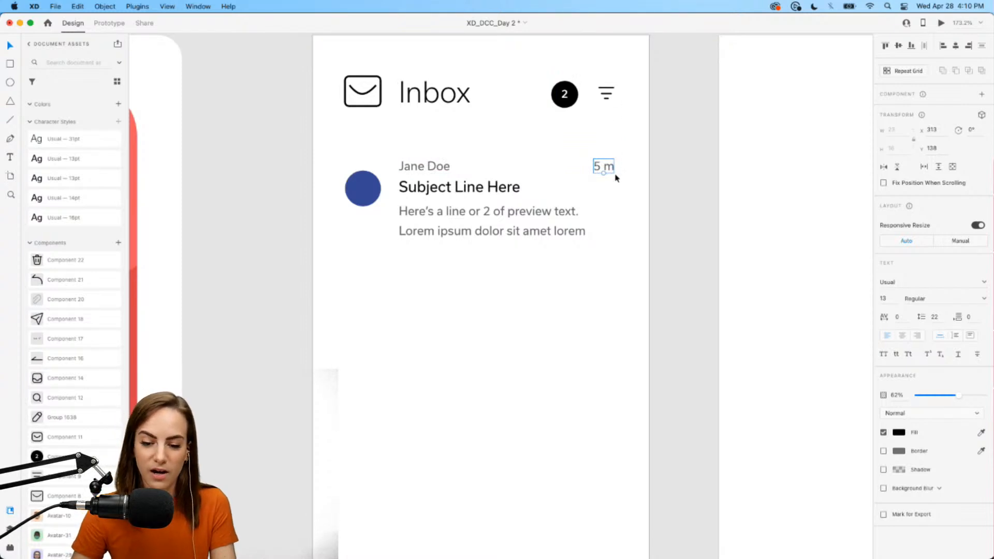
- Reduce the "5 m" time label's opacity to about 29% and the preview text's opacity to 43%
left_click_drag(958, 395, 933, 398)
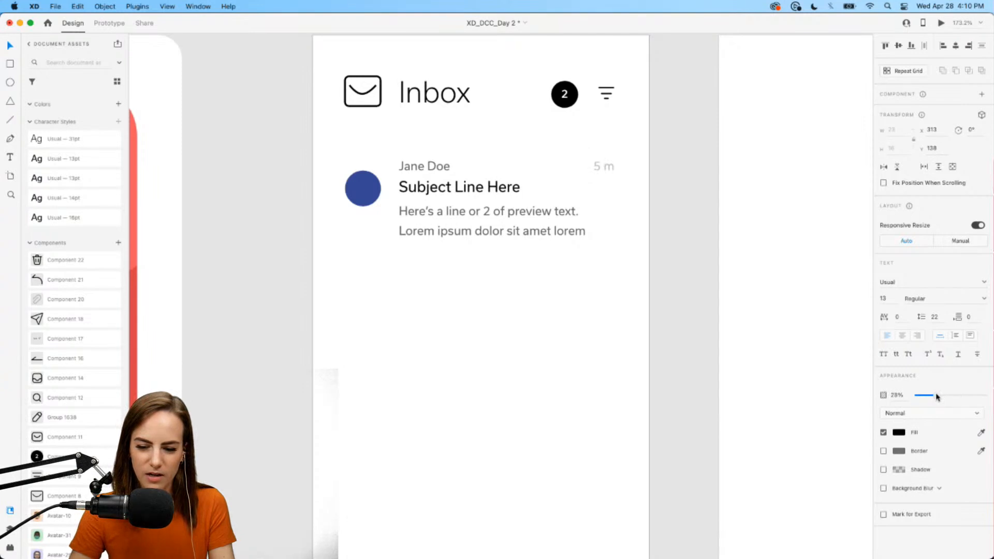
left_click(533, 235)
left_click_drag(956, 395, 942, 397)
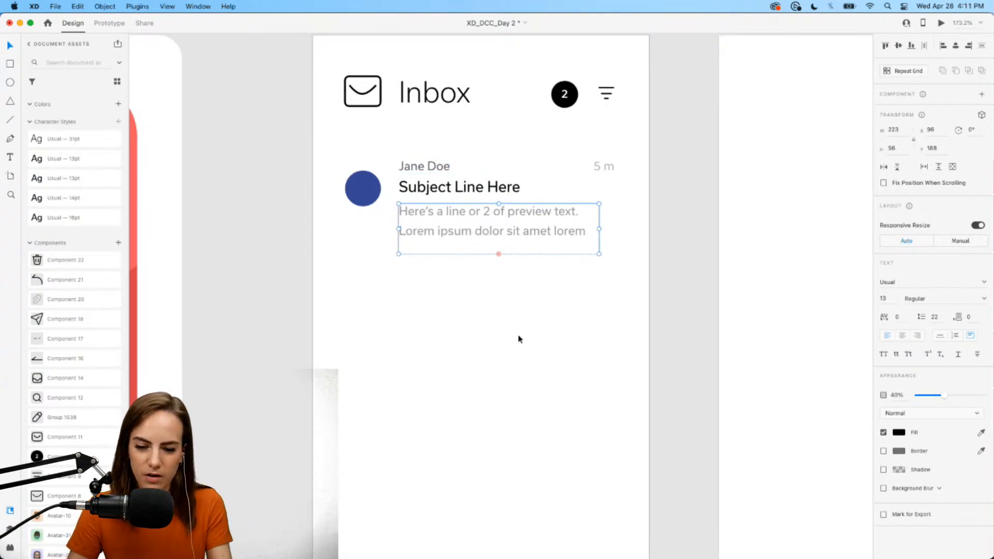
left_click_drag(947, 394, 945, 395)
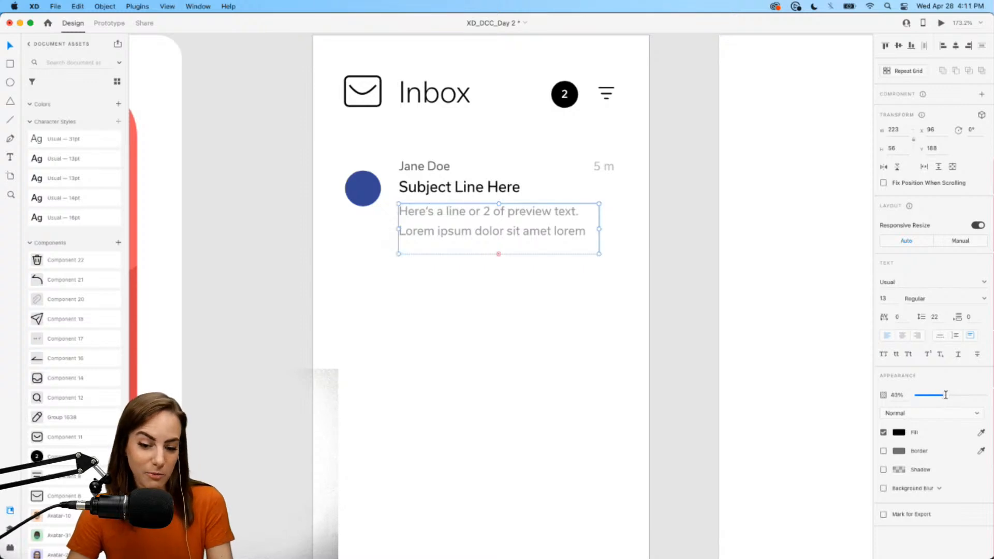
left_click(581, 327)
- Draw a horizontal divider about 279 wide below the preview text, reaching the artboard's right edge, and set its opacity to about 17%
scroll(581, 328, "up", 2)
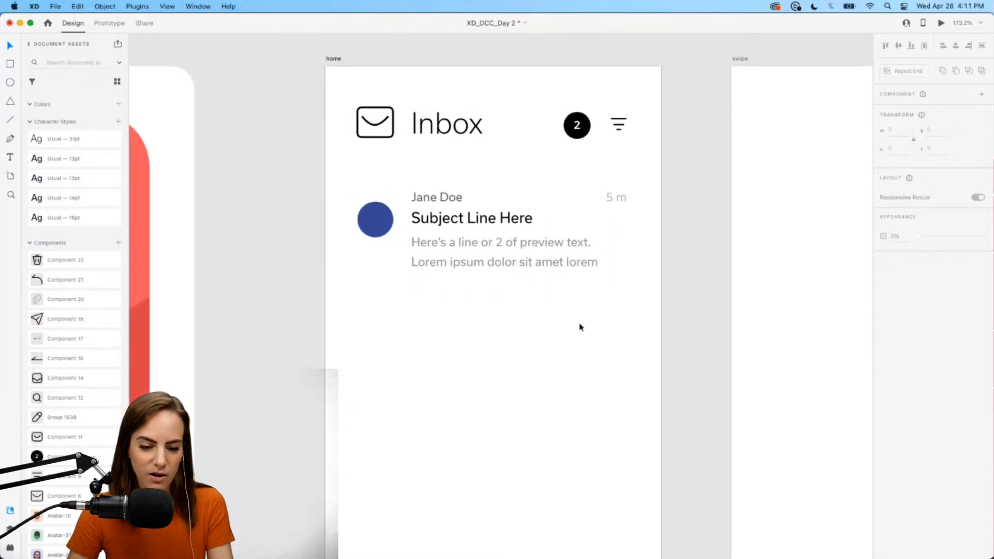
key("l")
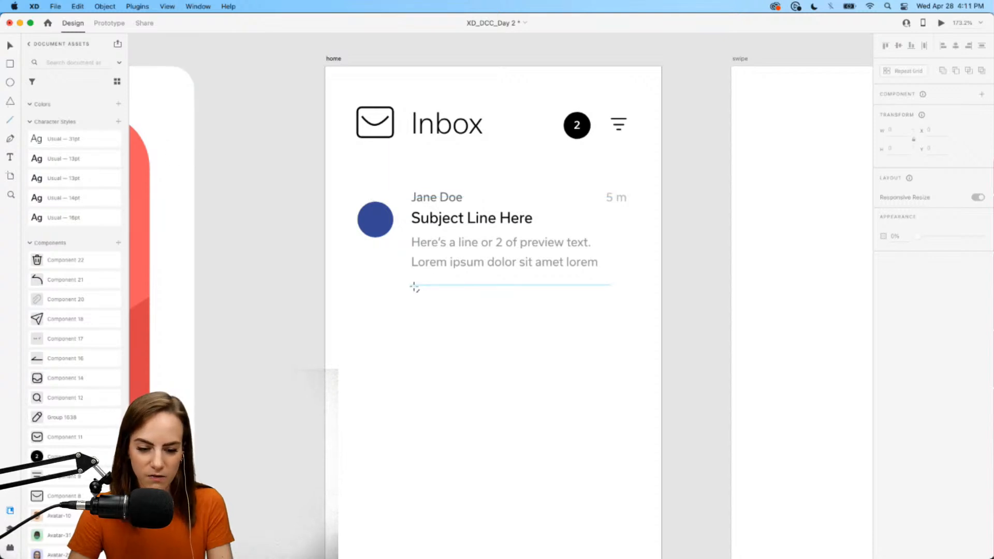
left_click_drag(411, 285, 662, 285)
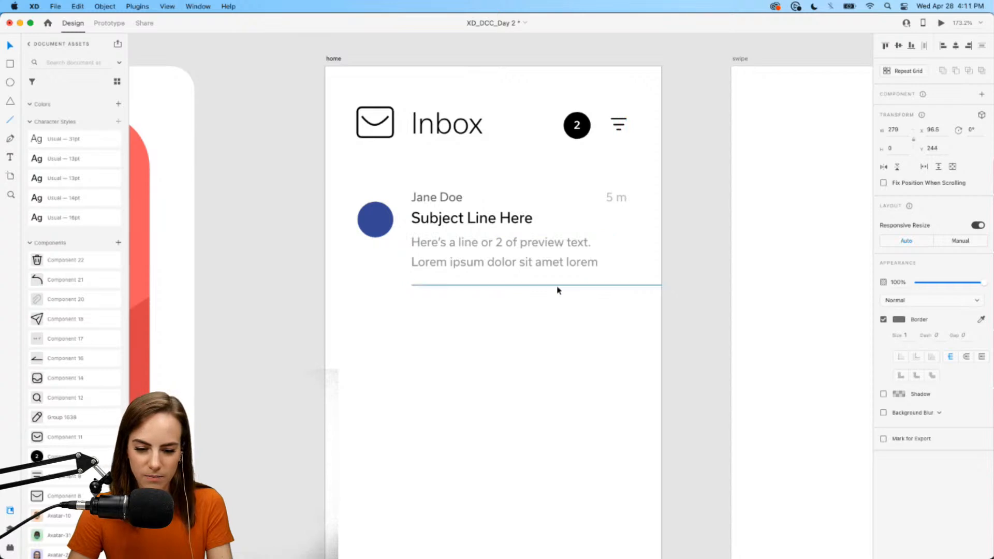
left_click_drag(557, 285, 557, 288)
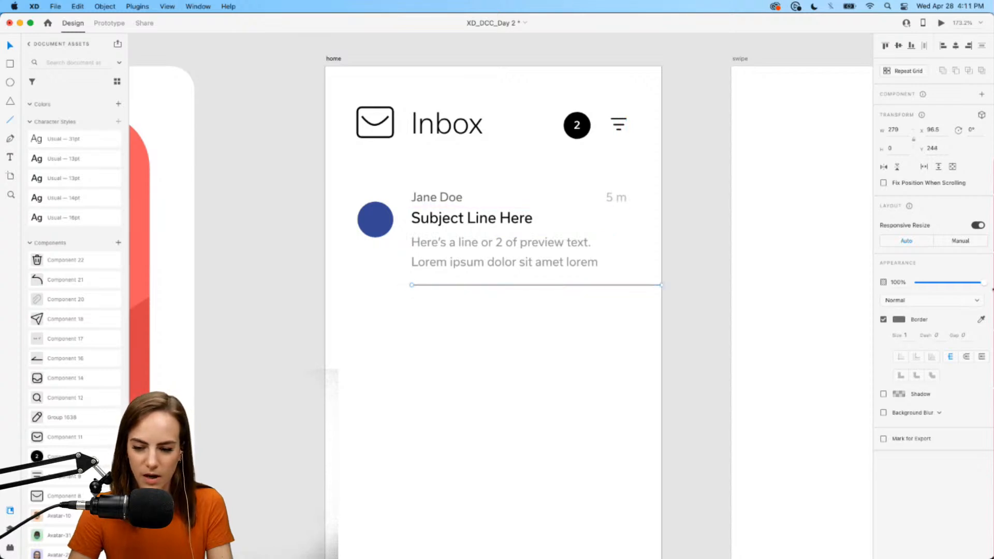
left_click_drag(940, 288, 930, 283)
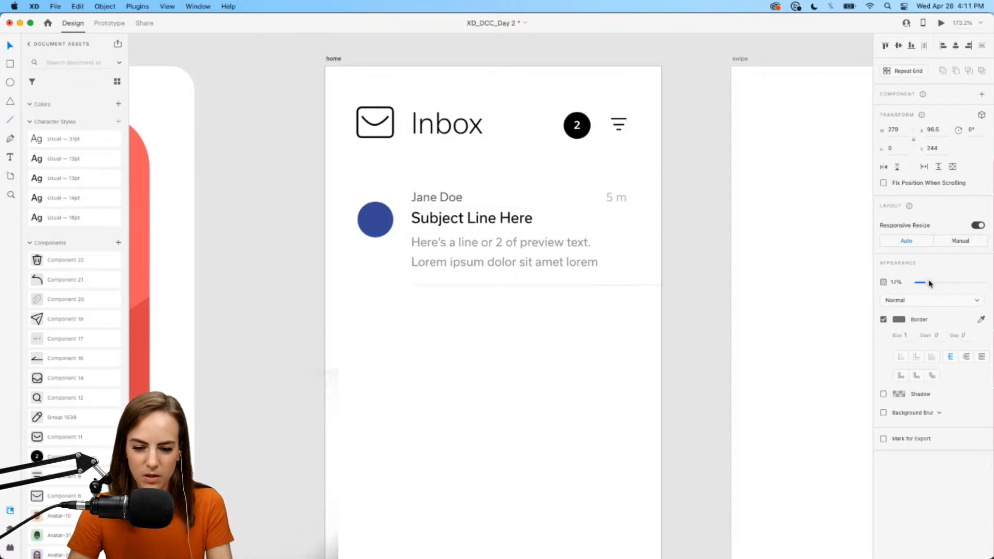
left_click(572, 330)
- Turn the complete email entry, including avatar, texts, time label and divider, into a Repeat Grid
scroll(559, 337, "down", 5)
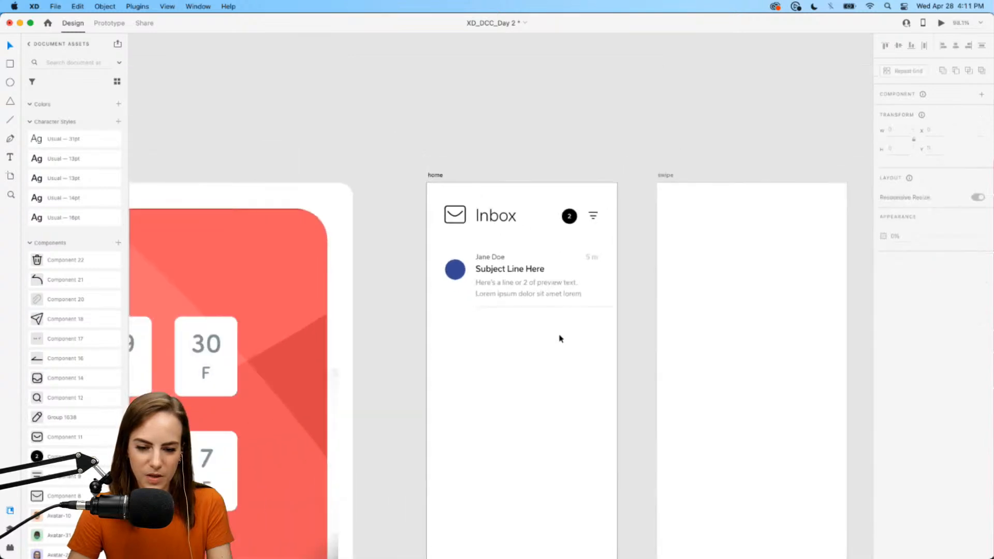
scroll(548, 311, "up", 4)
left_click_drag(364, 170, 603, 336)
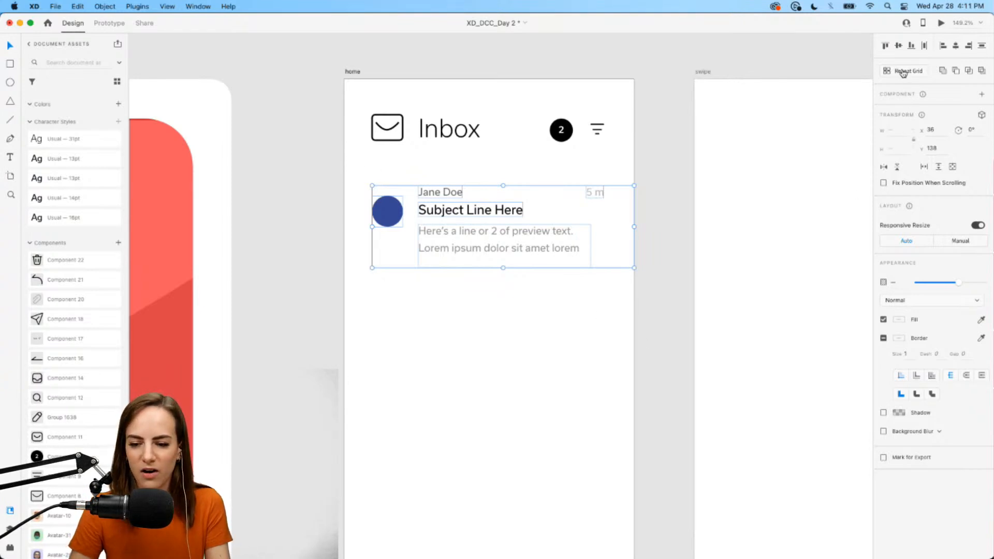
left_click(903, 71)
- Extend the Repeat Grid downward past the home artboard's bottom edge to seven email entries, about 864.5 high
scroll(427, 328, "down", 3)
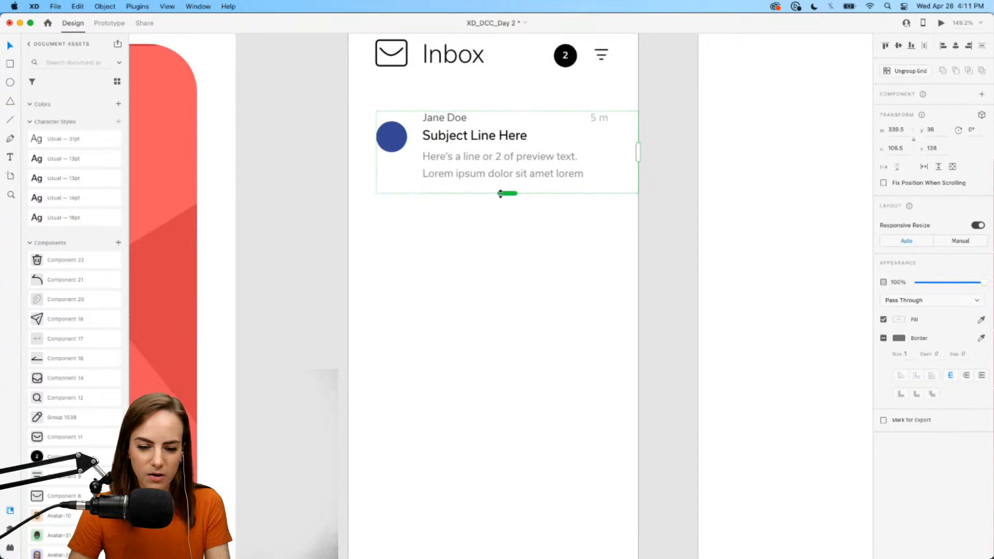
left_click_drag(504, 193, 514, 404)
scroll(513, 404, "down", 4)
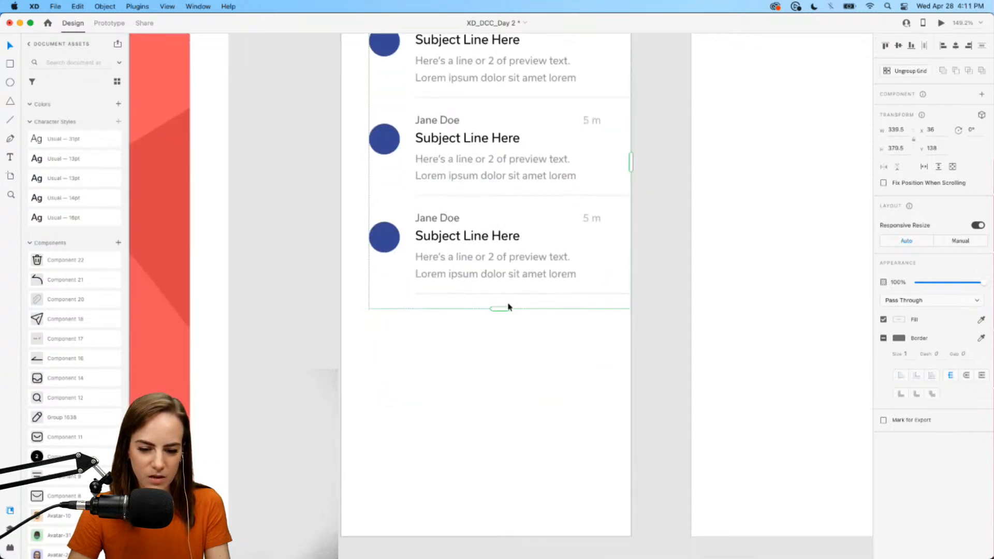
left_click_drag(505, 308, 505, 549)
scroll(505, 549, "down", 2)
left_click_drag(505, 387, 489, 522)
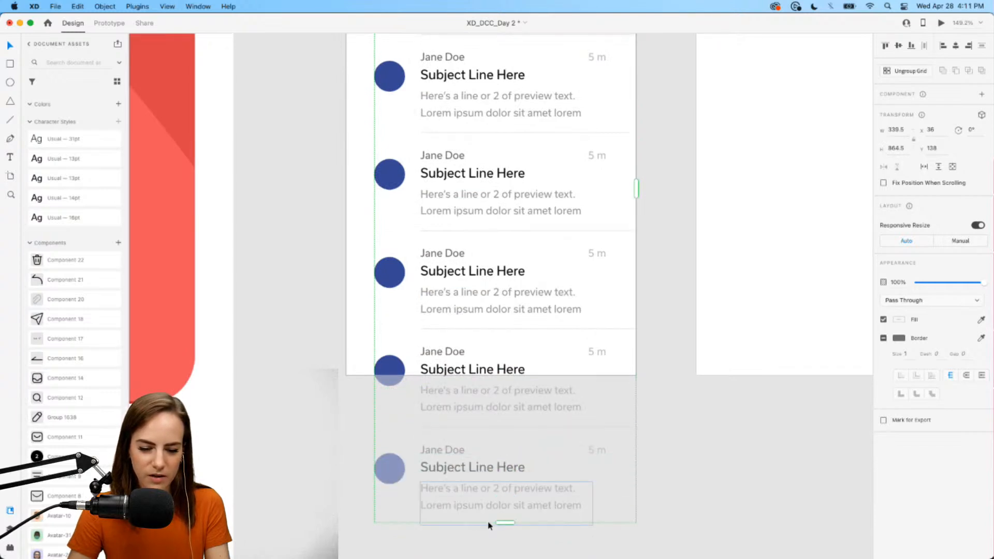
scroll(488, 521, "down", 5)
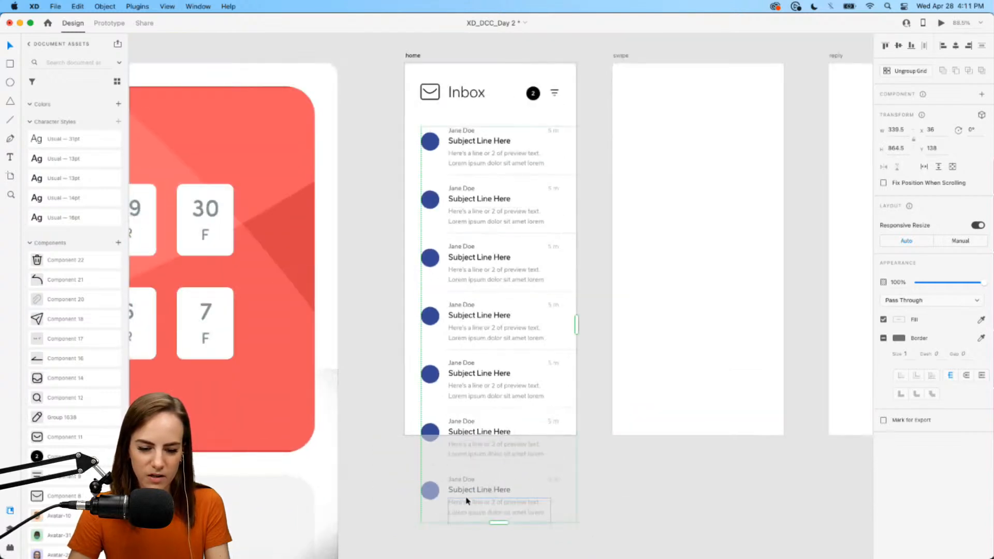
scroll(465, 500, "up", 1)
scroll(511, 290, "up", 5)
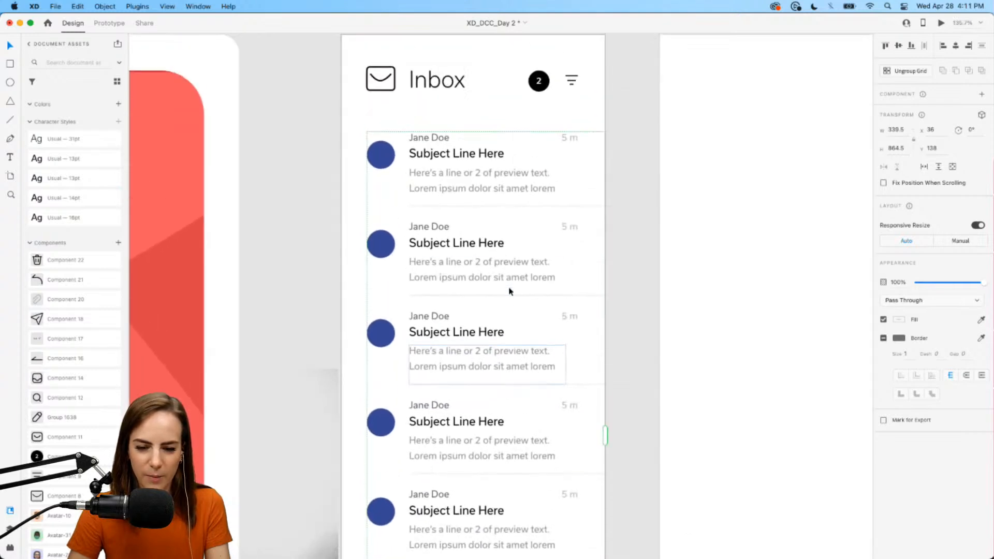
- Switch to Finder and open the Avatars folder inside Source Files, keeping the email list's avatar circles uncovered
left_click(618, 231)
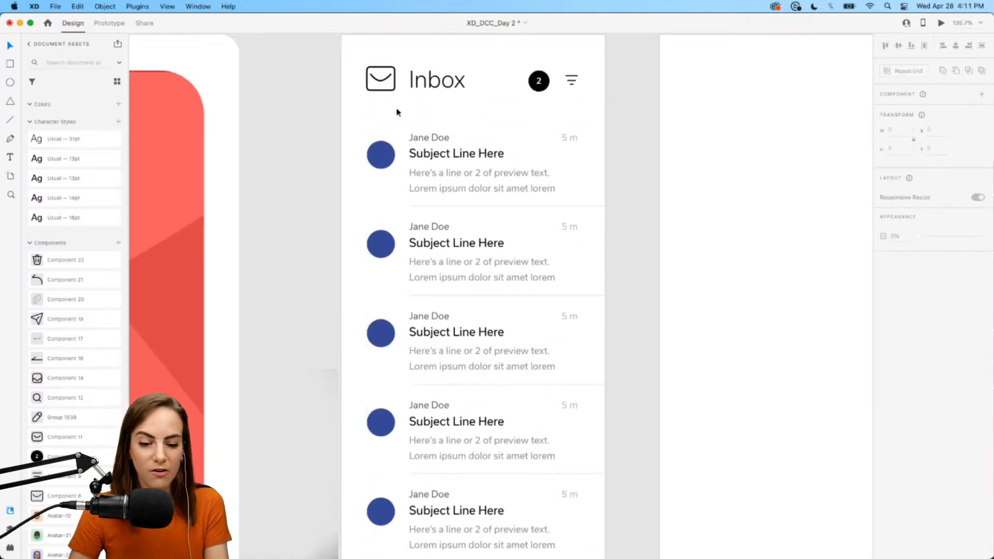
scroll(399, 379, "down", 2)
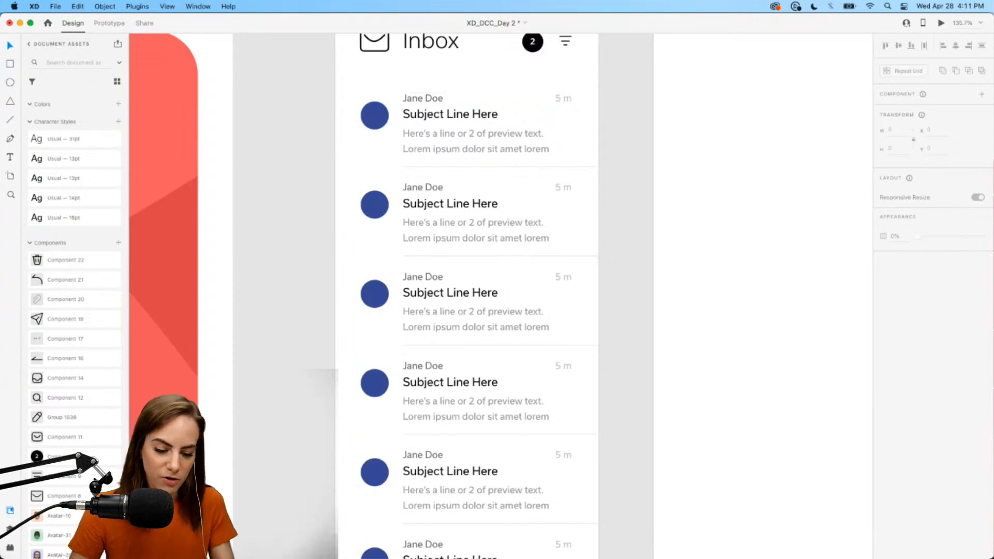
left_click(240, 537)
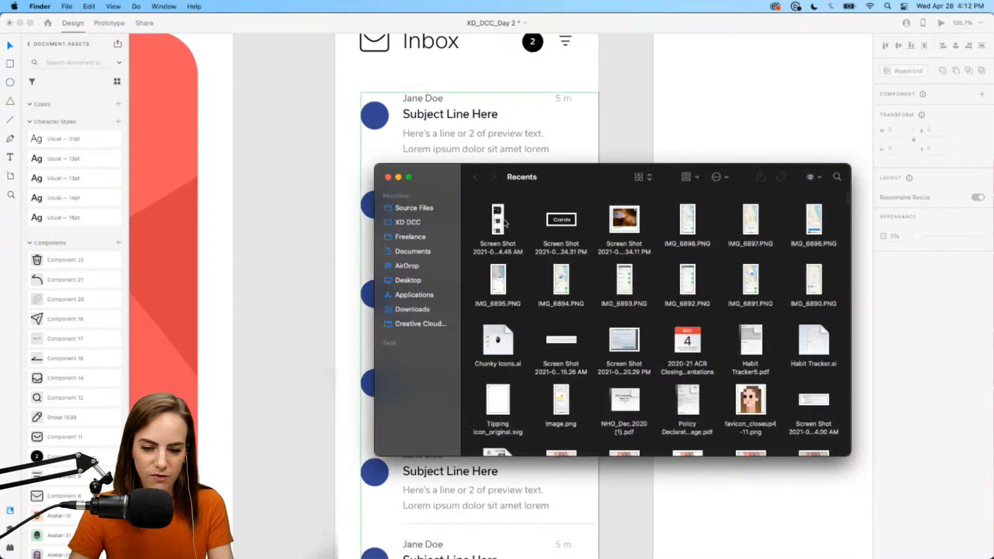
left_click(421, 208)
left_click_drag(580, 185, 711, 182)
double_click(682, 284)
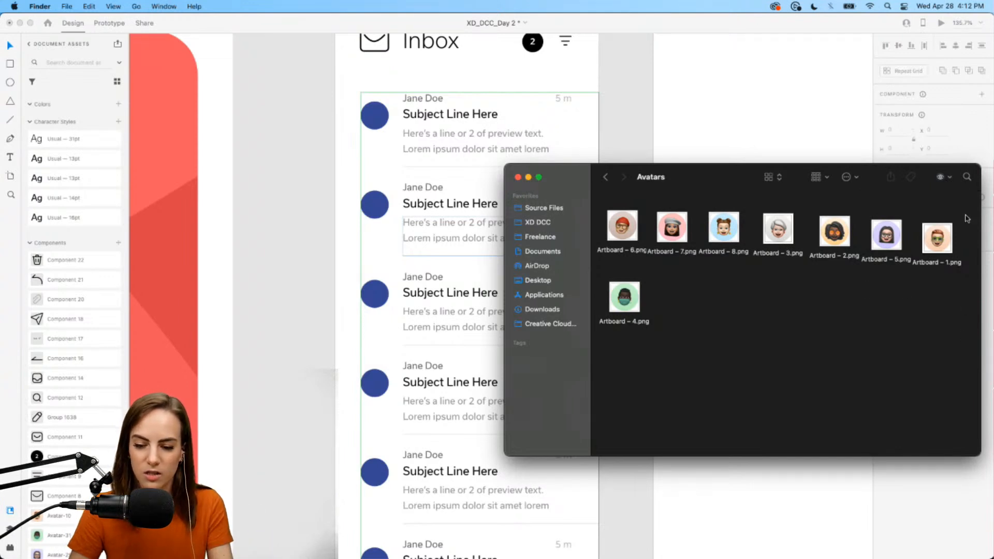
- Fill the Repeat Grid's avatar circles with the seven images Artboard – 1, 2, 3, 5, 6, 7 and 8 from the Avatars folder
left_click_drag(964, 218, 377, 117)
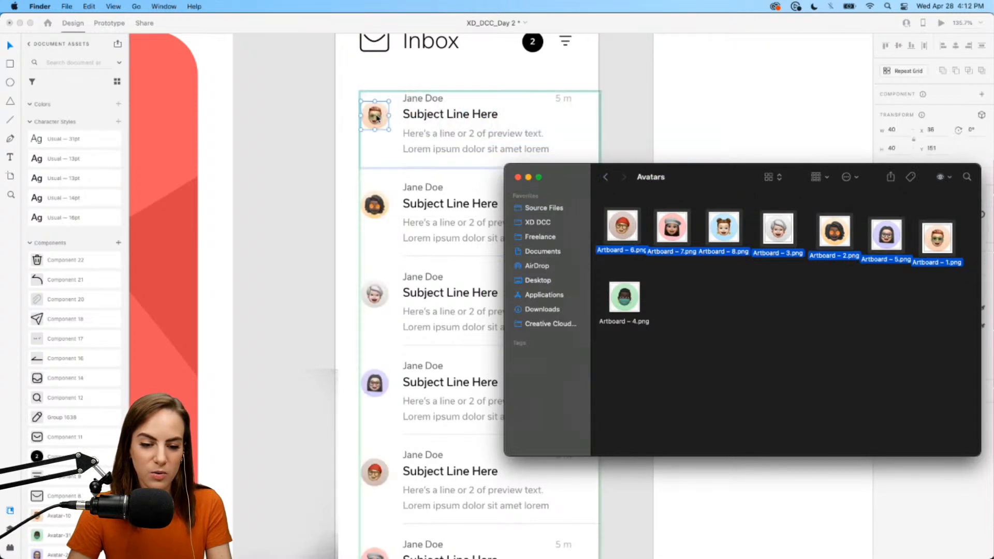
left_click(303, 173)
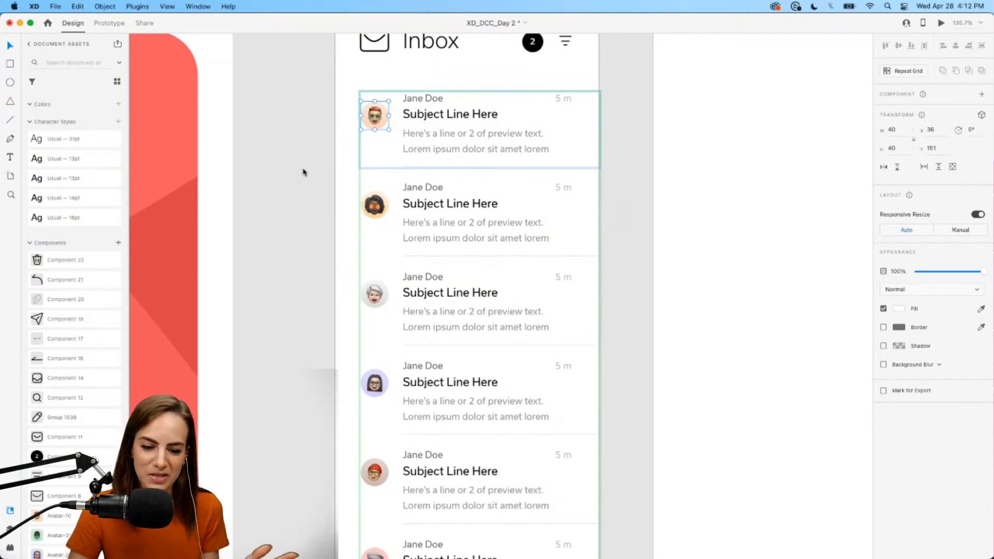
scroll(304, 172, "down", 3)
scroll(303, 172, "down", 2)
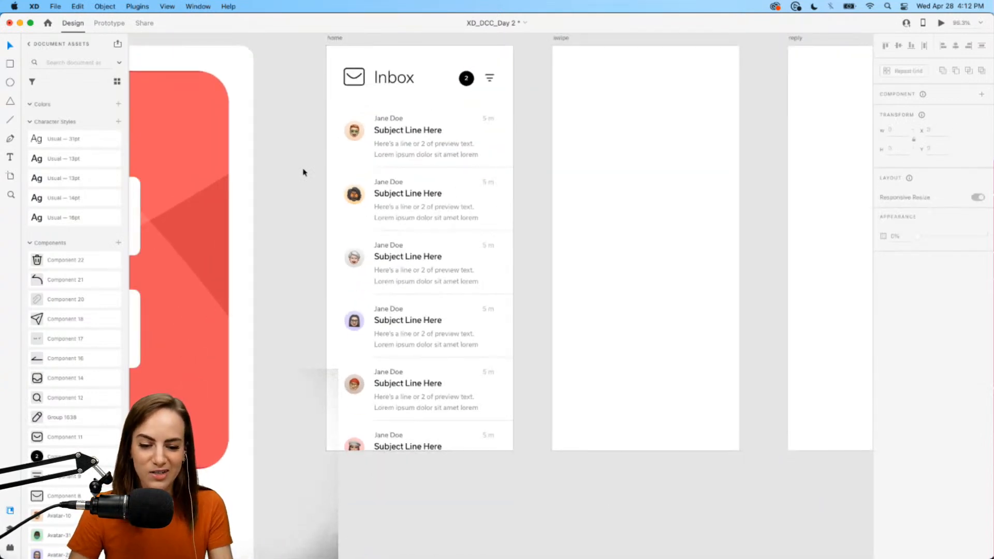
scroll(303, 173, "up", 3)
- Copy the avatar, time label, sender name, subject line and preview text from the Repeat Grid's first email entry
left_click(374, 136)
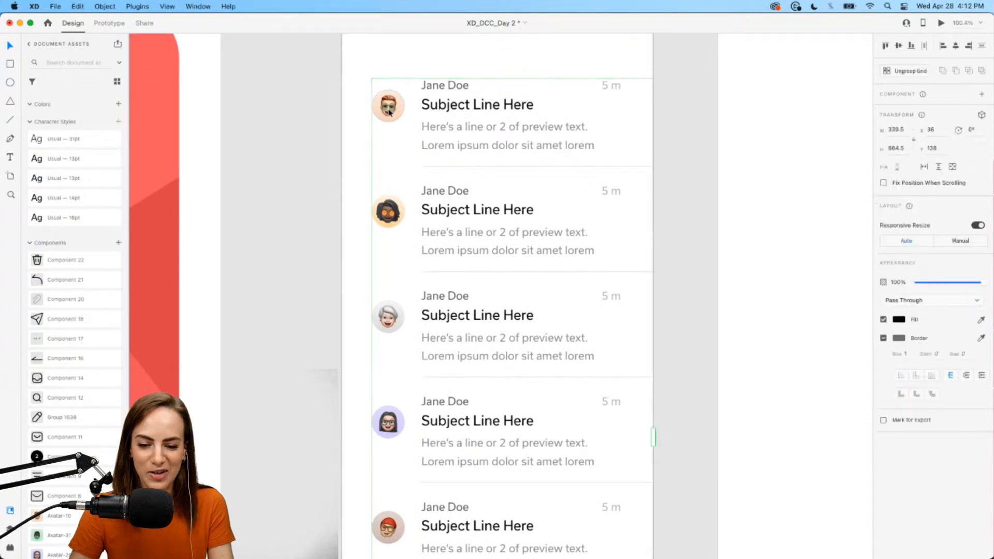
scroll(389, 111, "down", 1)
scroll(390, 111, "down", 2)
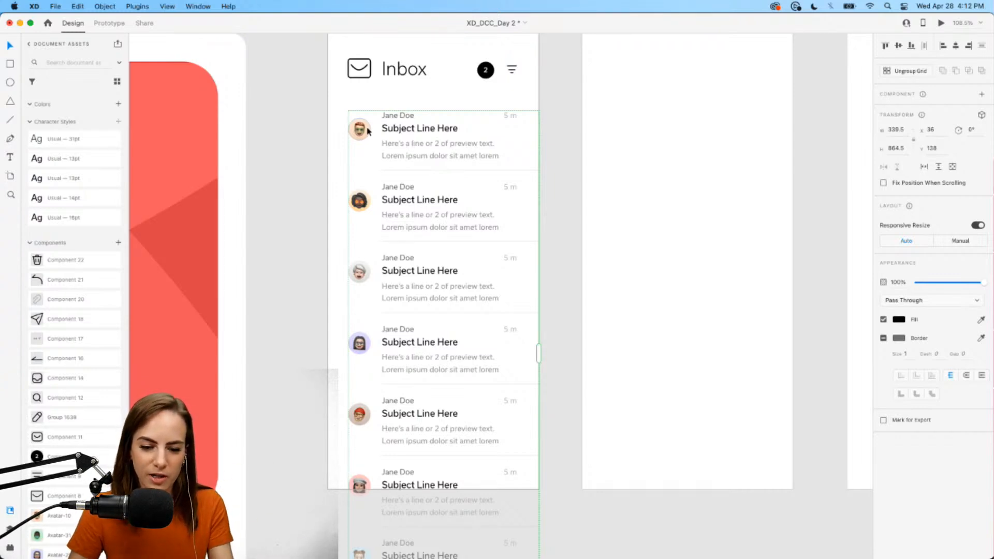
scroll(369, 131, "up", 3)
double_click(349, 123)
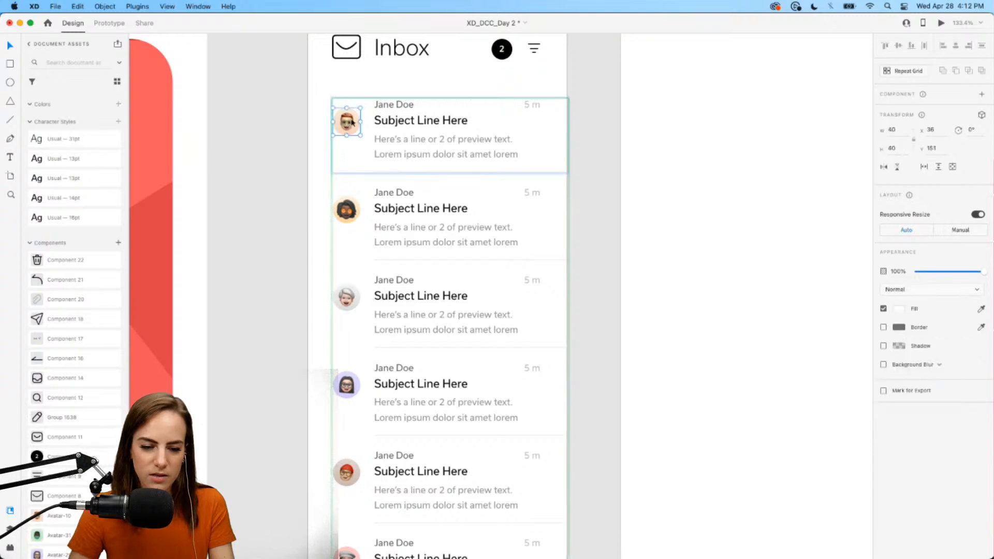
left_click(532, 105, "shift")
left_click(409, 106, "shift")
left_click(414, 121, "shift")
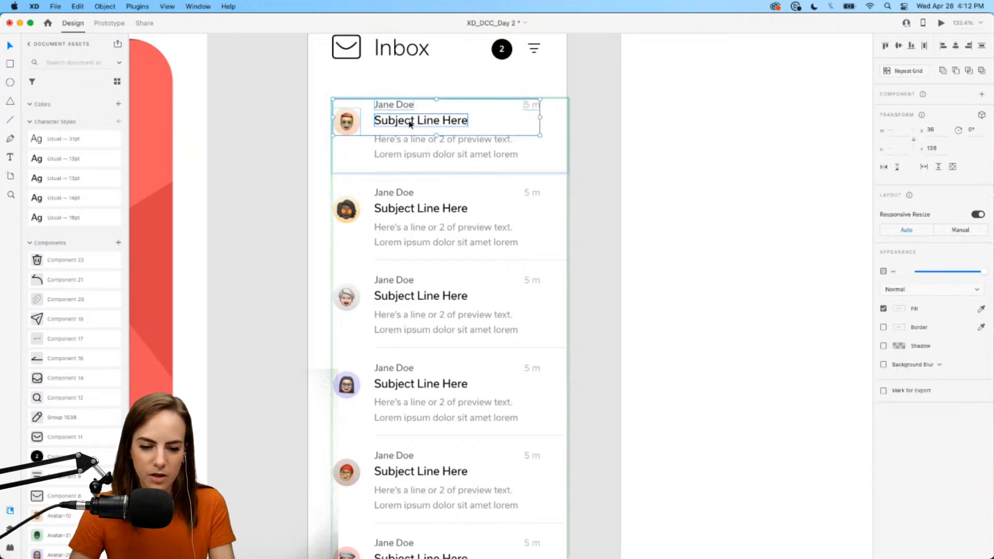
left_click(411, 144, "shift")
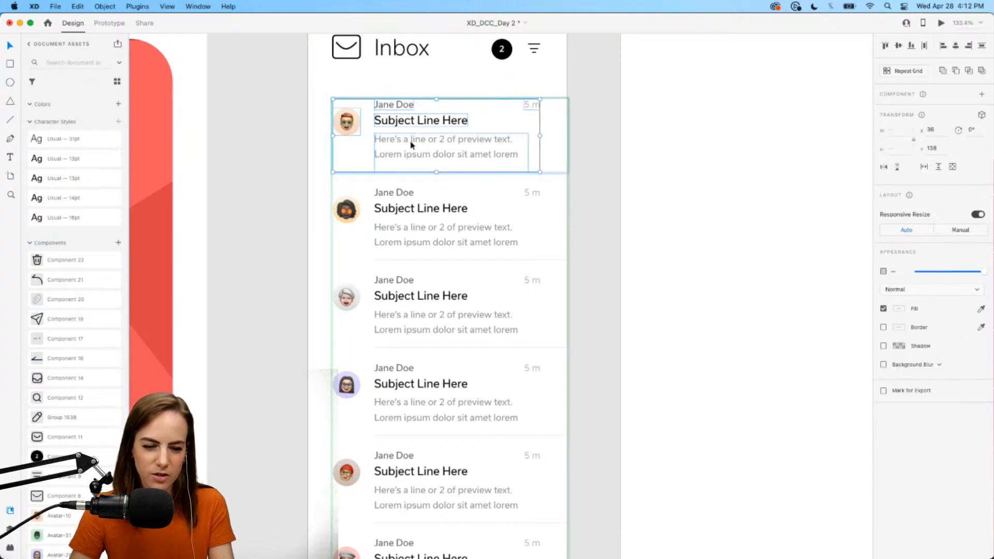
left_click(295, 177)
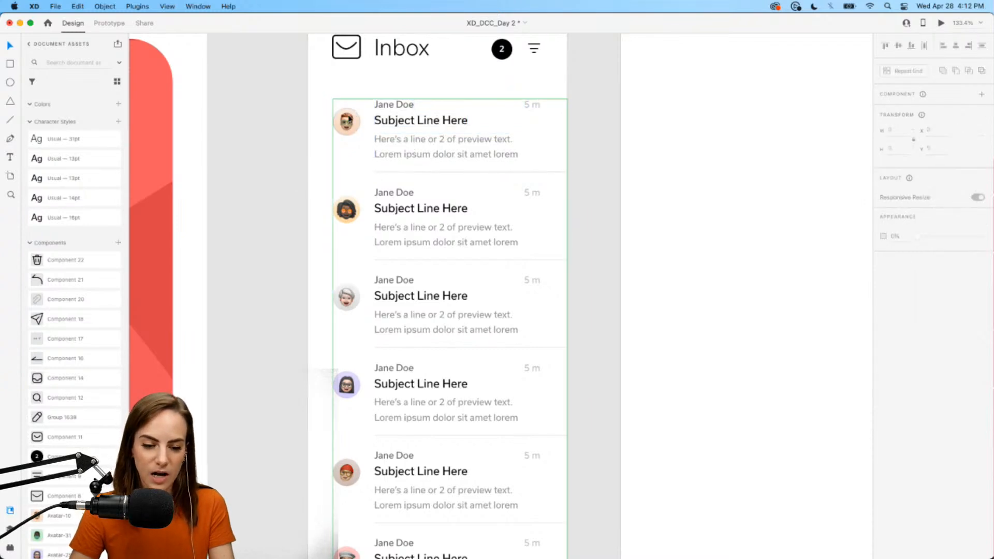
- Move the Repeat Grid down to about Y 262 and paste the copied email entry as one group above it
left_click_drag(352, 115, 355, 195)
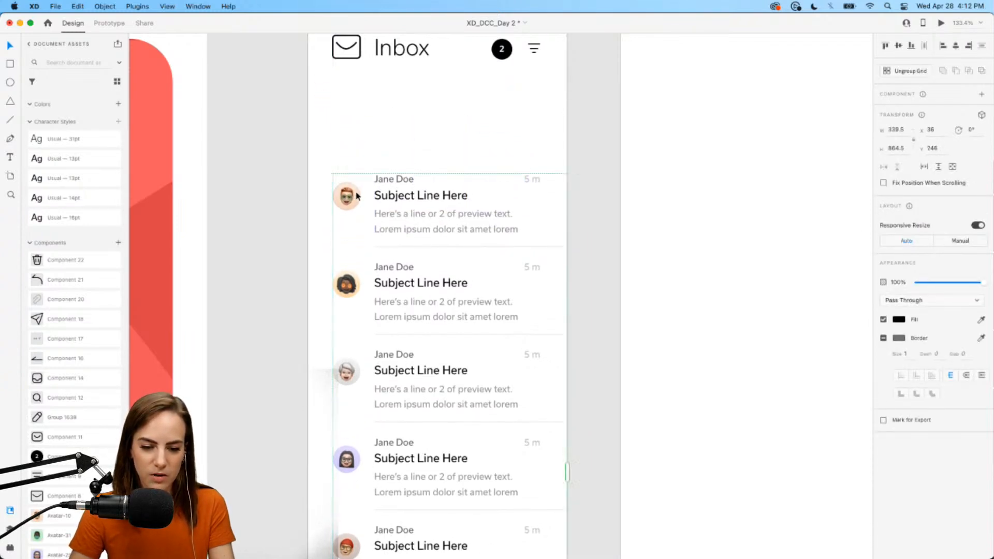
key("super+v")
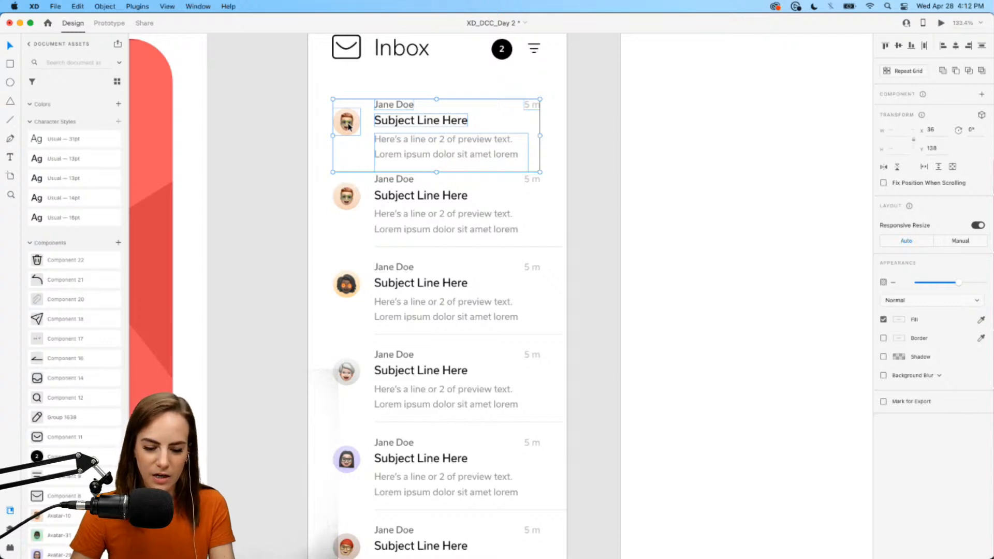
left_click_drag(350, 210, 371, 226)
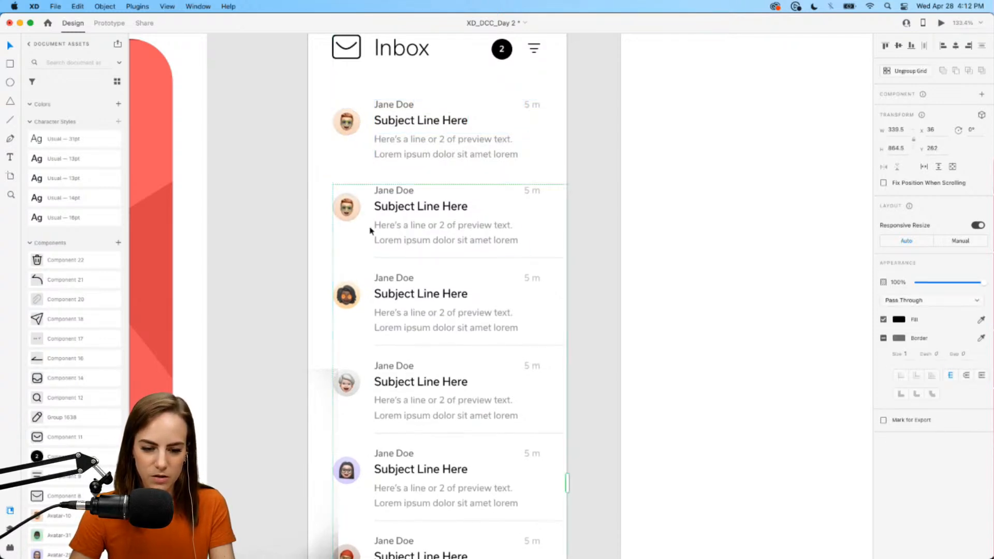
- Copy the divider from the Repeat Grid, paste it below the standalone first entry, and move the grid down to Y 264
double_click(416, 257)
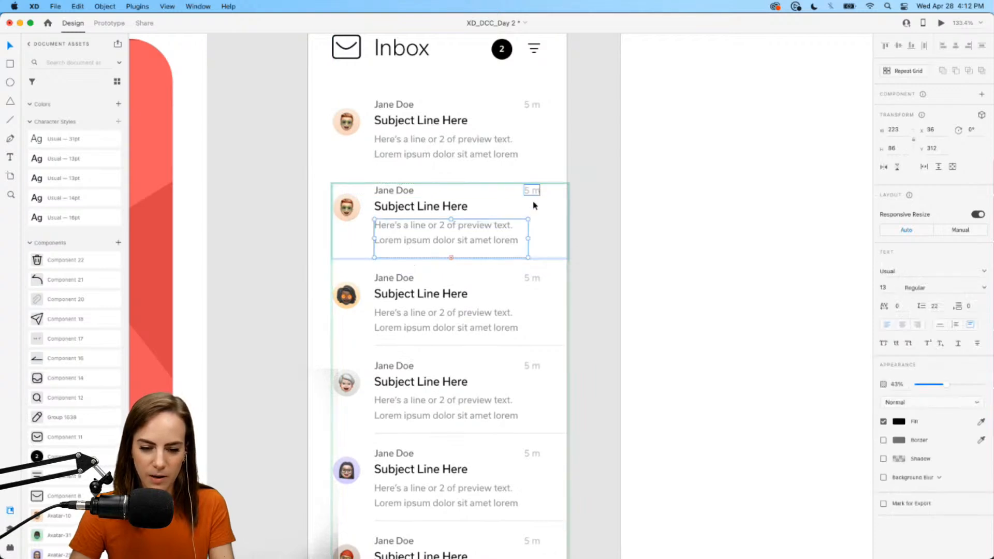
left_click(545, 259)
left_click(451, 180)
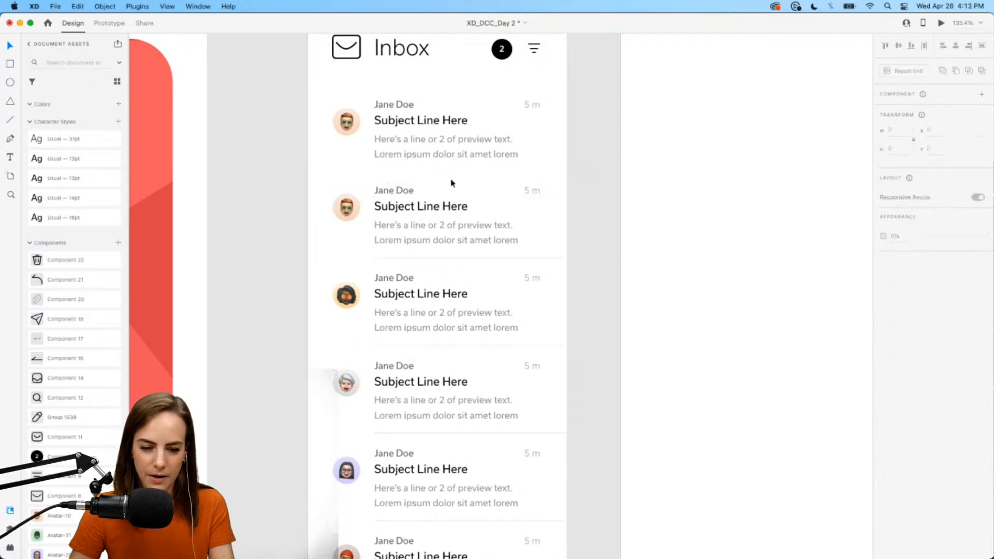
key("super+v")
left_click_drag(390, 262, 391, 192)
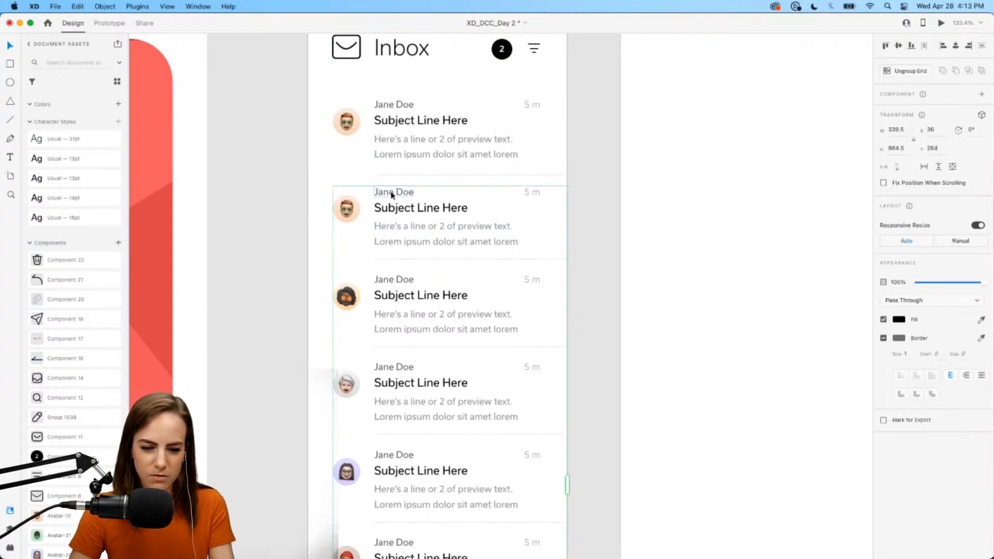
left_click(333, 170)
- Replace the standalone first entry's avatar with Artboard – 4.png from the Avatars folder in Finder
scroll(334, 171, "down", 3)
scroll(333, 170, "up", 4)
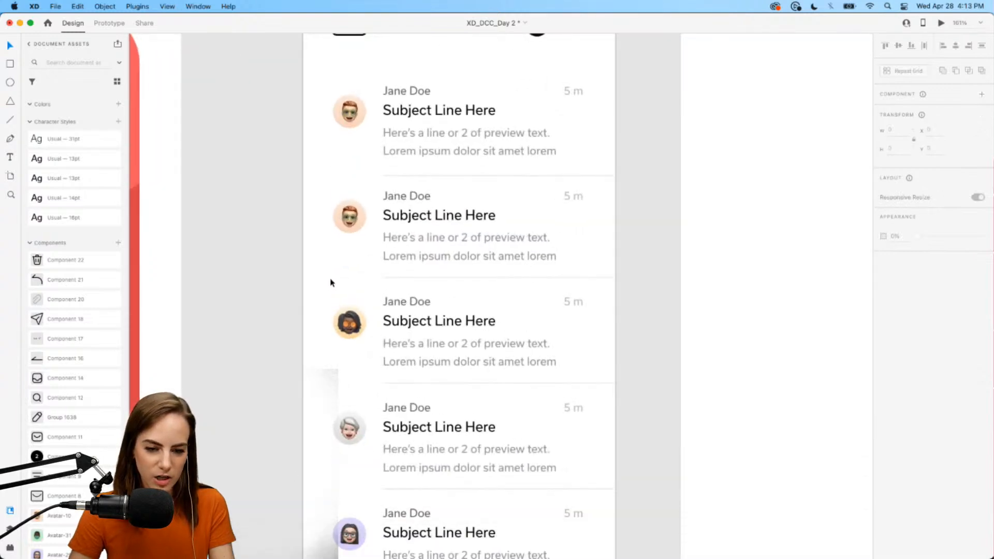
scroll(334, 233, "up", 2)
mouse_move(283, 556)
left_click(207, 548)
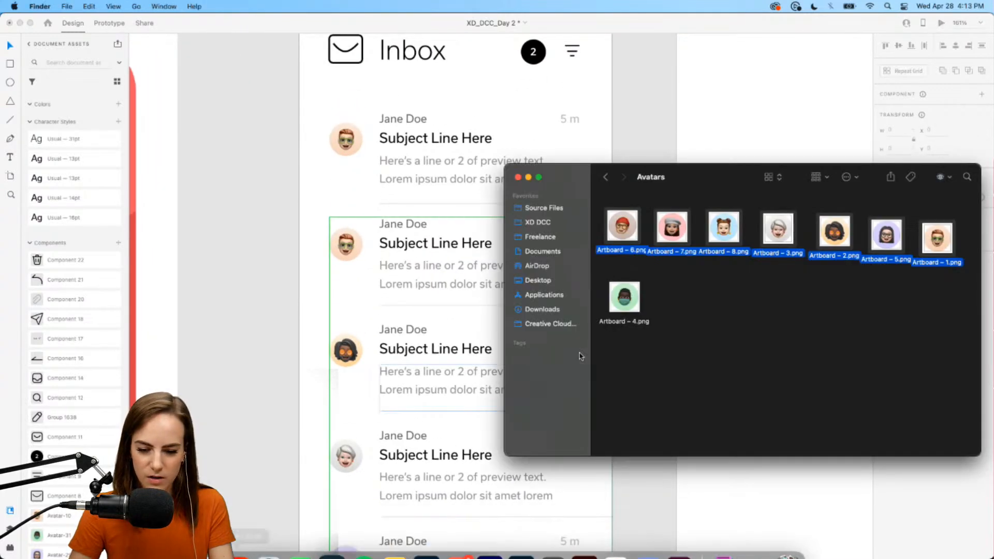
left_click_drag(618, 304, 348, 147)
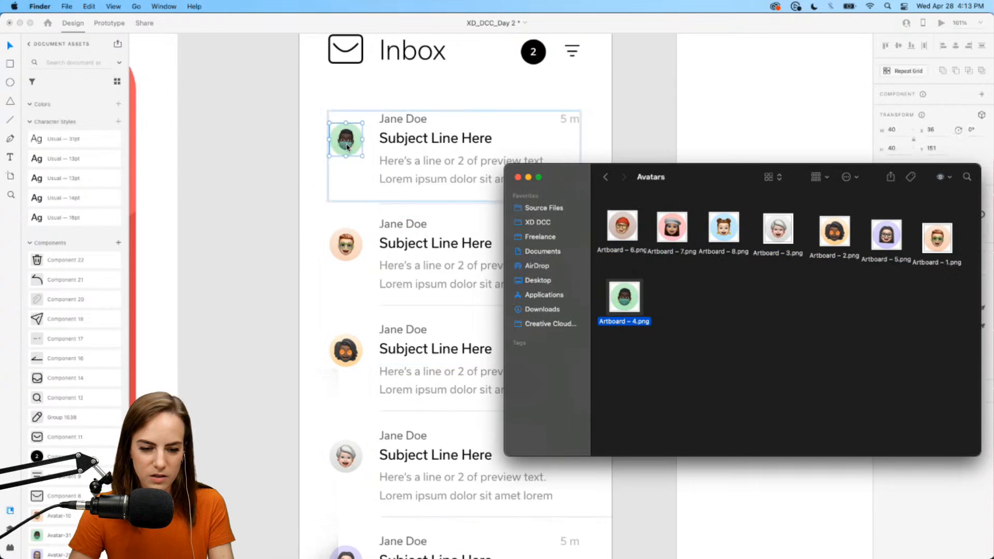
left_click(281, 187)
scroll(280, 187, "down", 3)
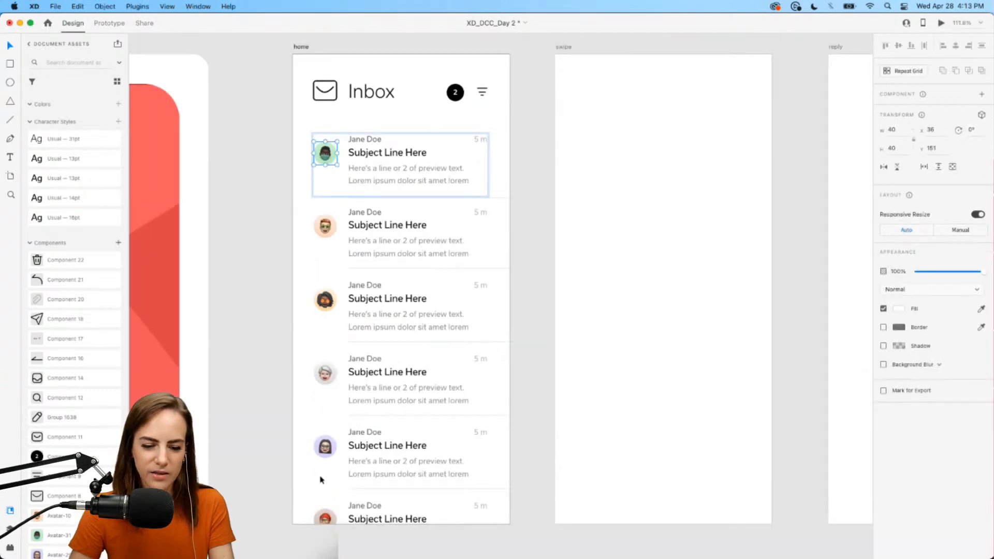
left_click(301, 390)
- Try sliding the first email entry about 40 to the left past the artboard's edge, and undo the move
scroll(301, 389, "up", 3)
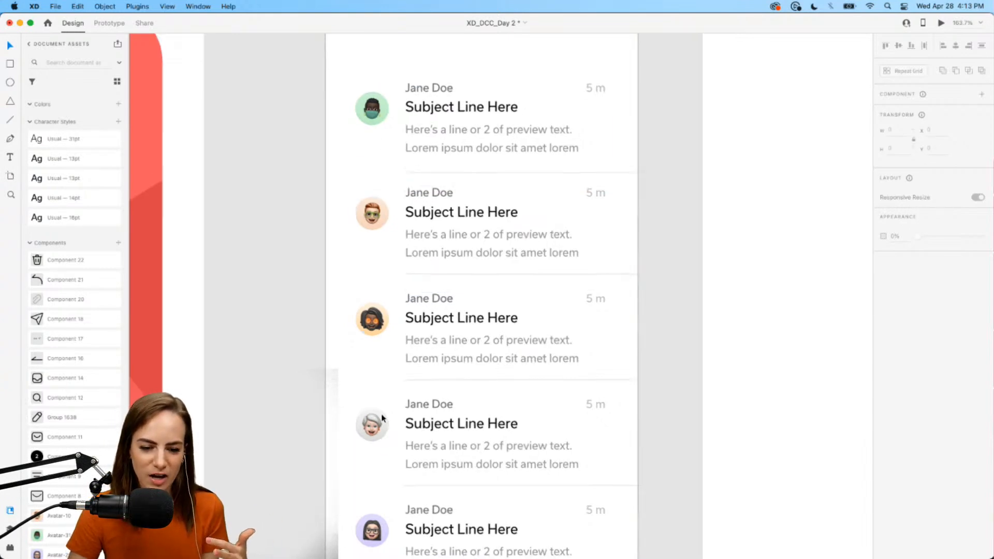
scroll(382, 417, "down", 3)
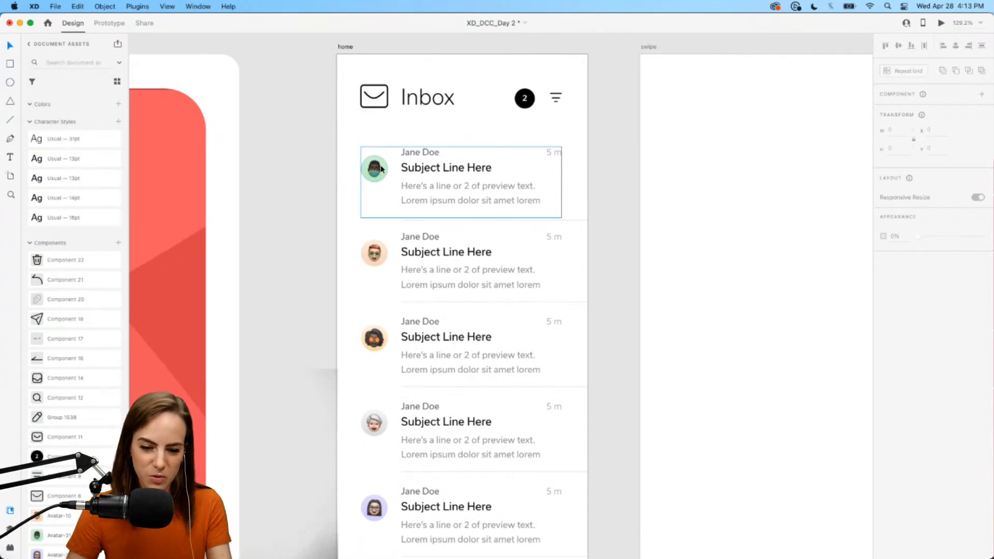
scroll(381, 169, "up", 2)
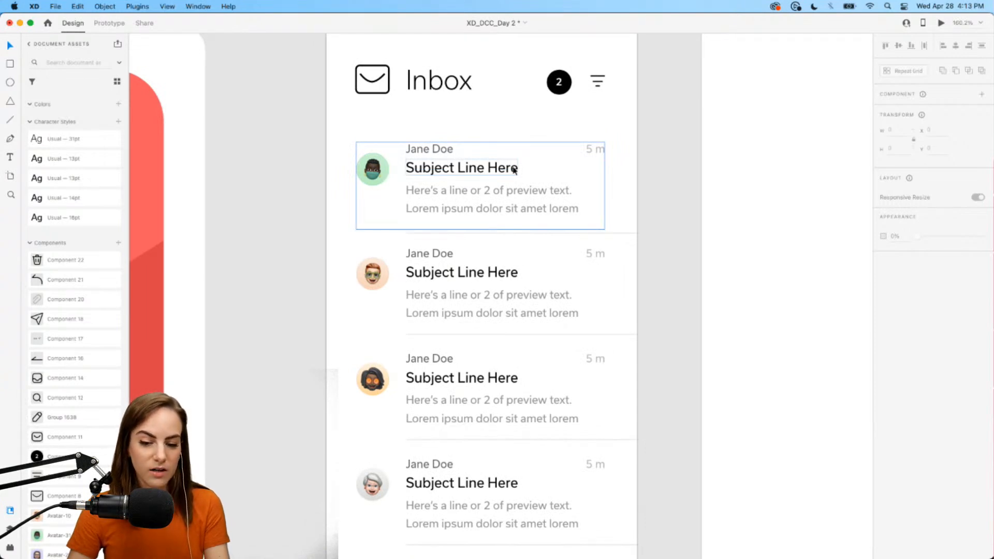
left_click_drag(514, 170, 417, 164)
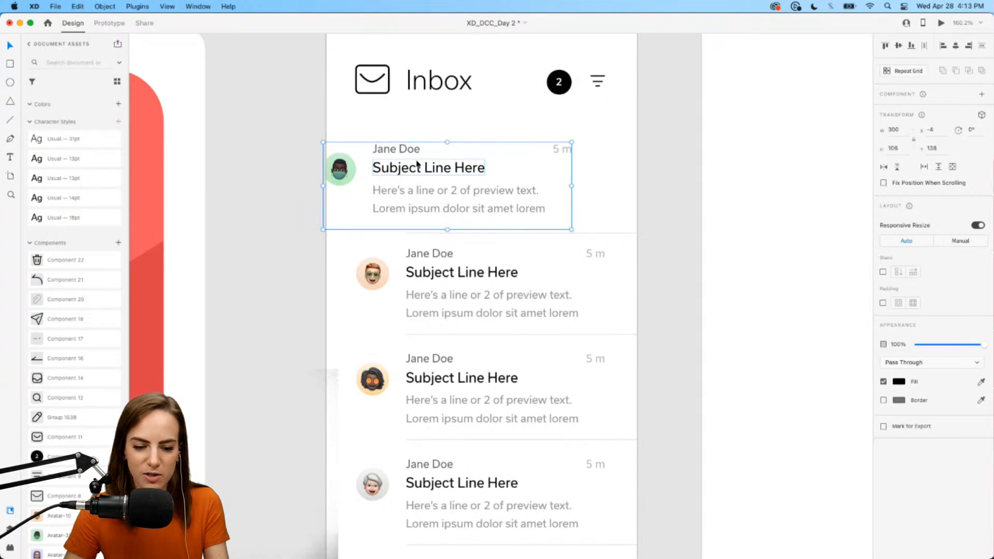
key("super+z")
scroll(494, 173, "right", 1)
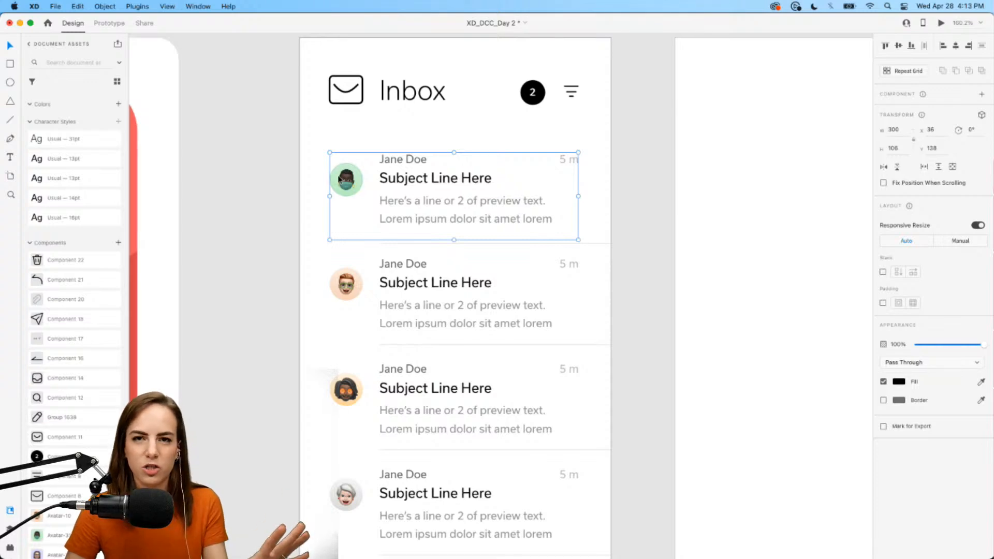
- Draw a white rectangle about 378 × 127 across the artboard inside the first email entry's group and send it to the back
double_click(340, 180)
left_click(8, 64)
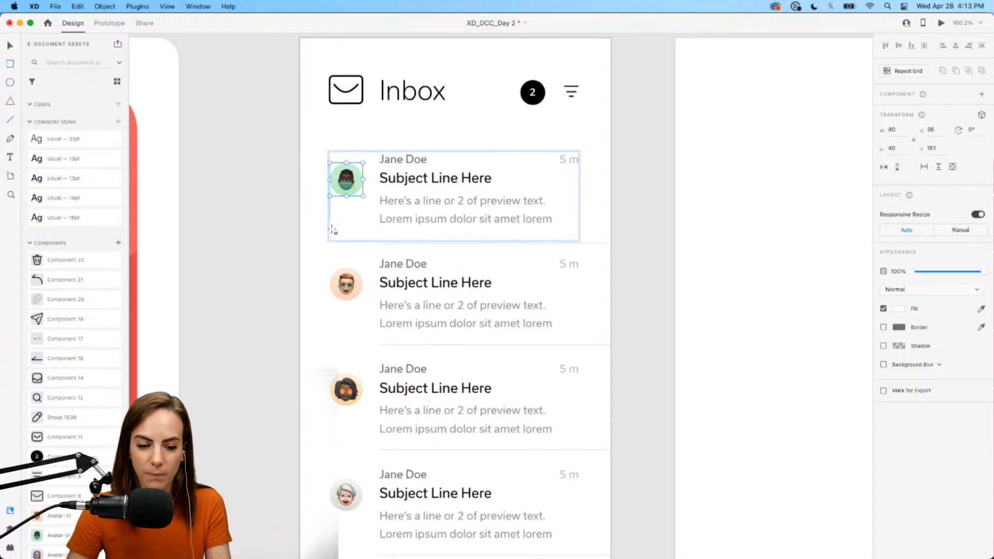
left_click_drag(299, 245, 612, 139)
right_click(500, 179)
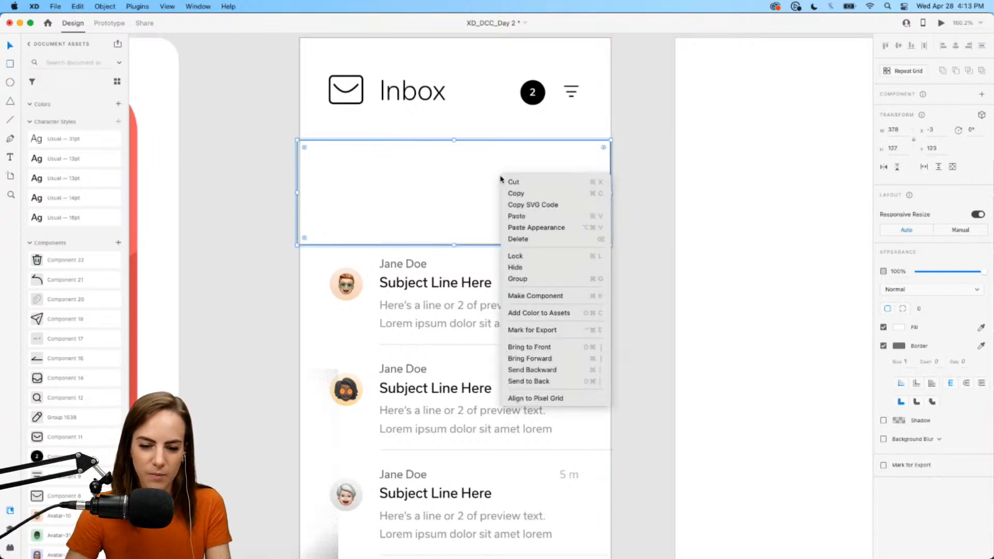
left_click(577, 381)
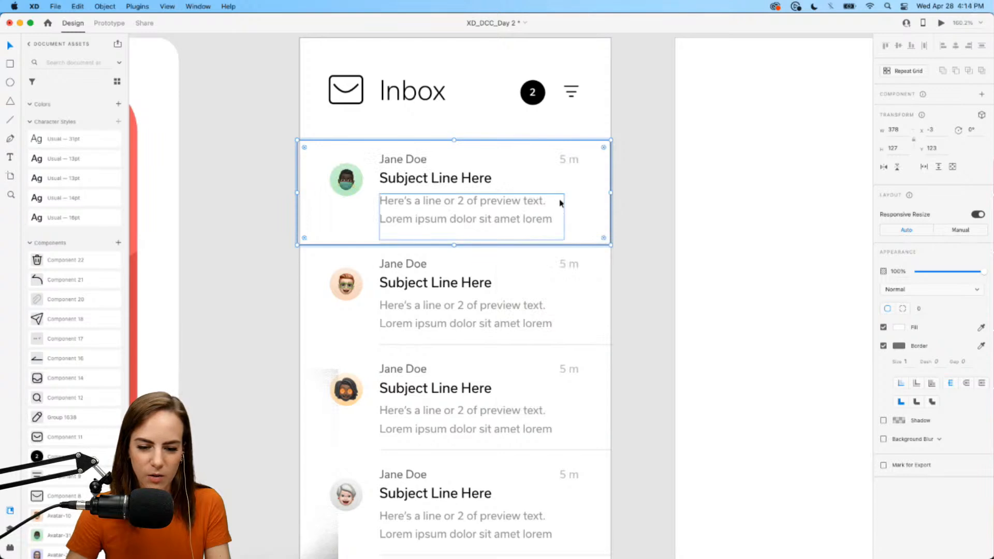
- Remove the background rectangle's border and shorten its lower edge to a height of 124, just above the divider
left_click(884, 346)
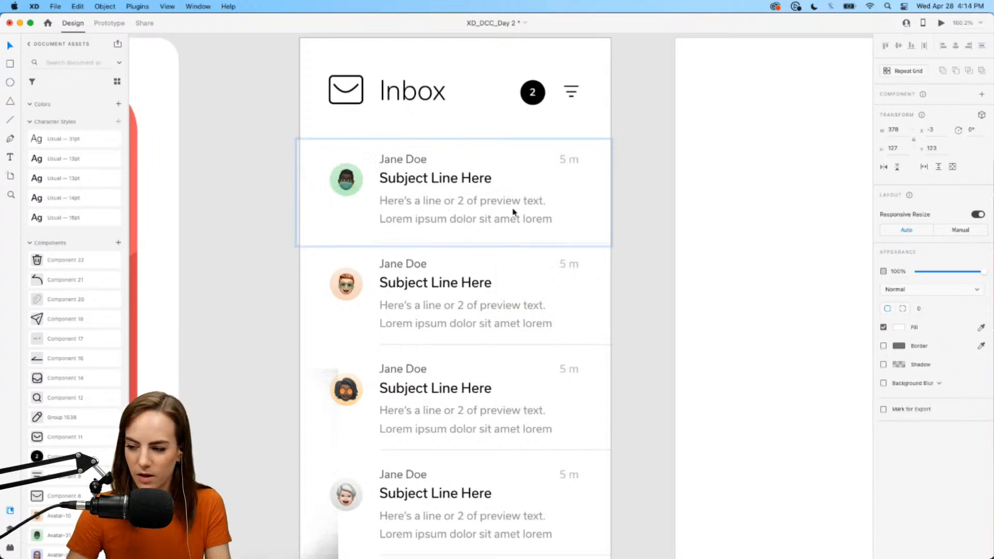
left_click_drag(454, 244, 454, 242)
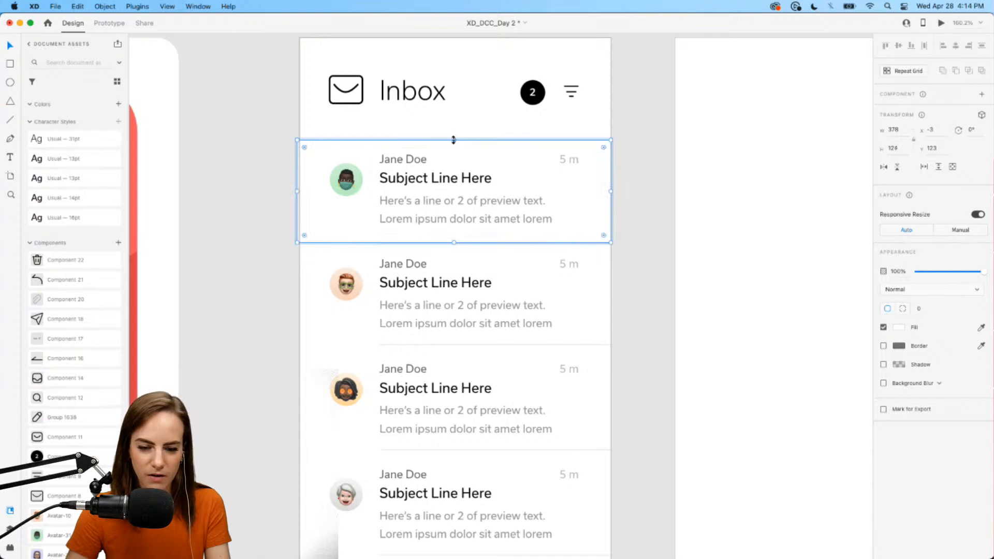
left_click(276, 203)
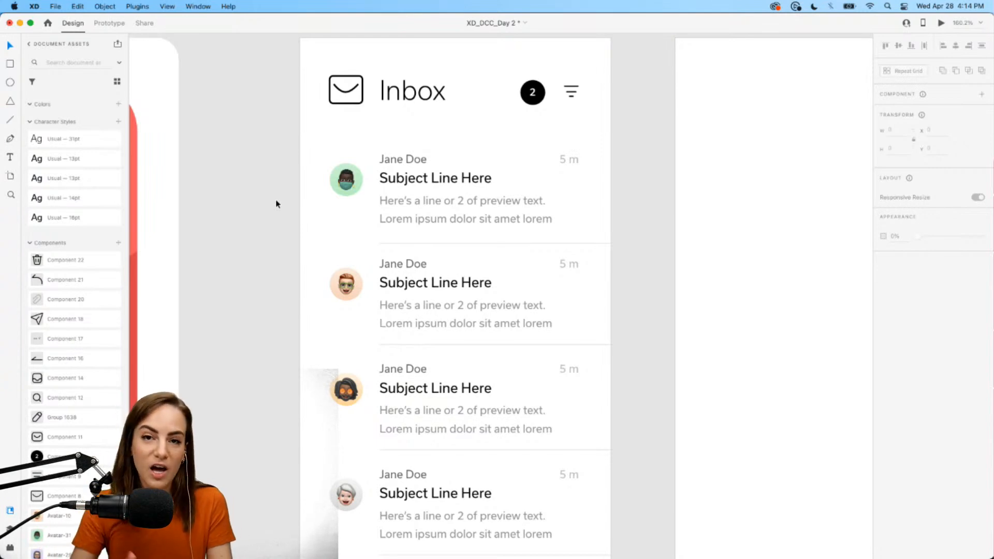
left_click(9, 550)
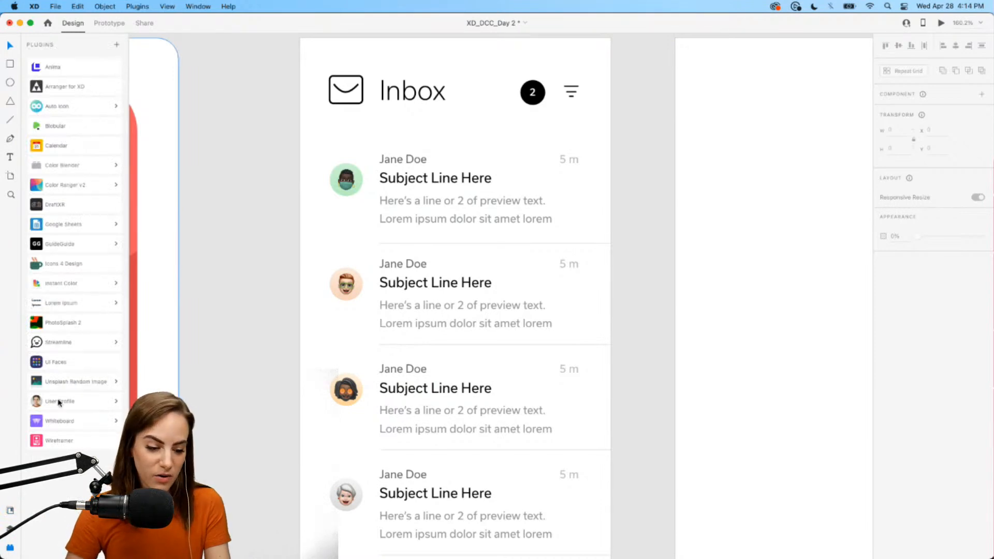
left_click(10, 511)
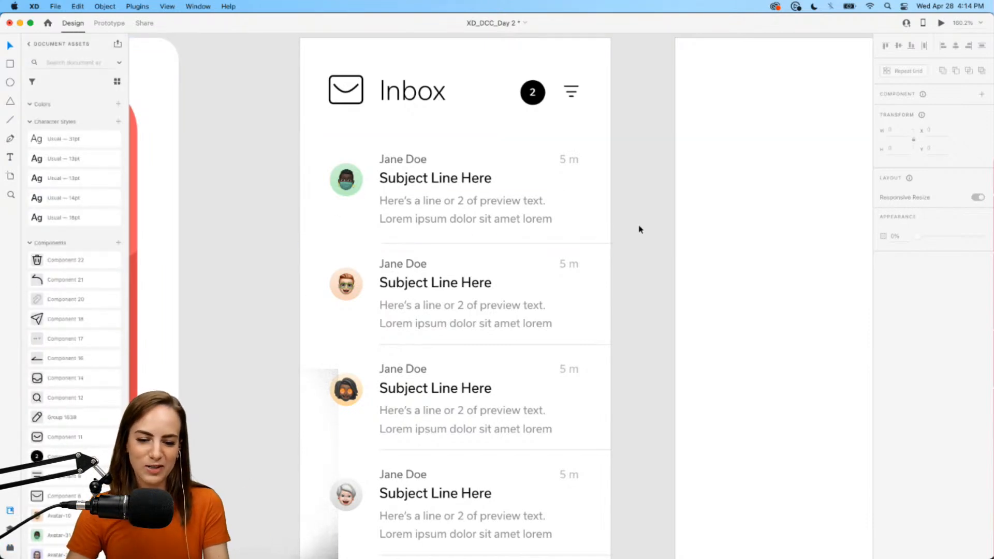
scroll(640, 230, "down", 4)
scroll(639, 228, "down", 3)
scroll(639, 228, "right", 2)
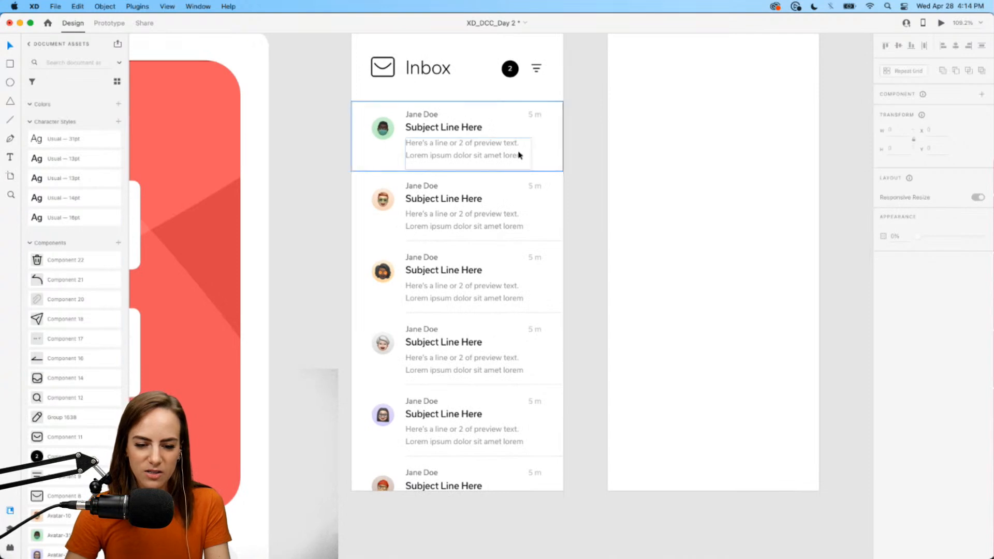
mouse_move(519, 154)
left_mouse_down()
mouse_move(441, 153)
mouse_move(505, 153)
left_mouse_up()
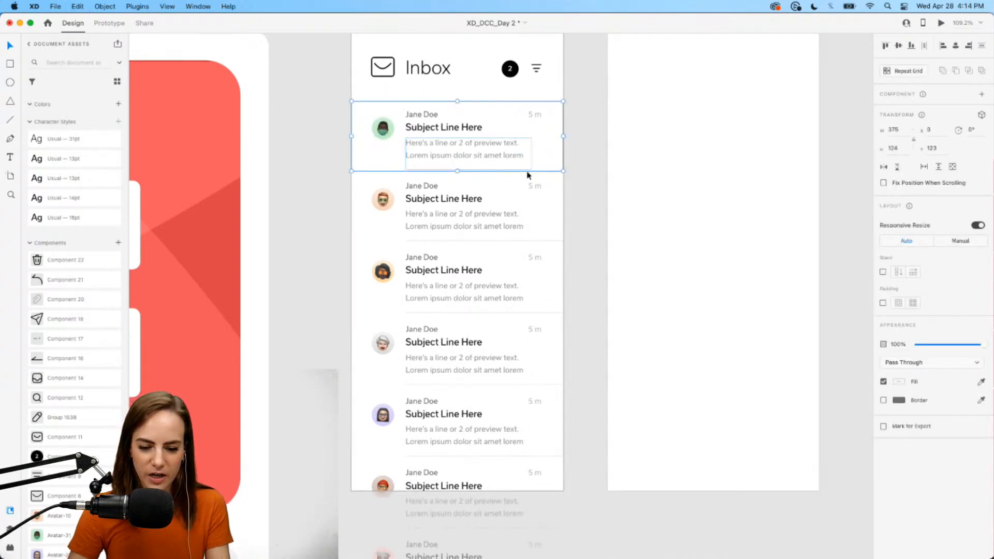
left_click(570, 218)
scroll(570, 218, "right", 2)
scroll(570, 218, "up", 3)
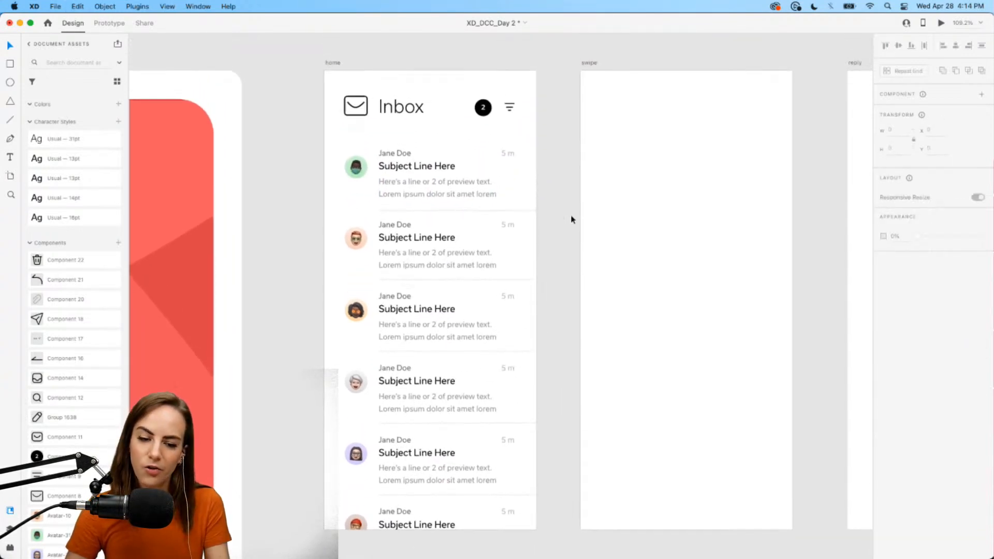
- Draw a white rectangle about 375 × 111 across the bottom of the home artboard and remove its border
scroll(483, 400, "down", 5)
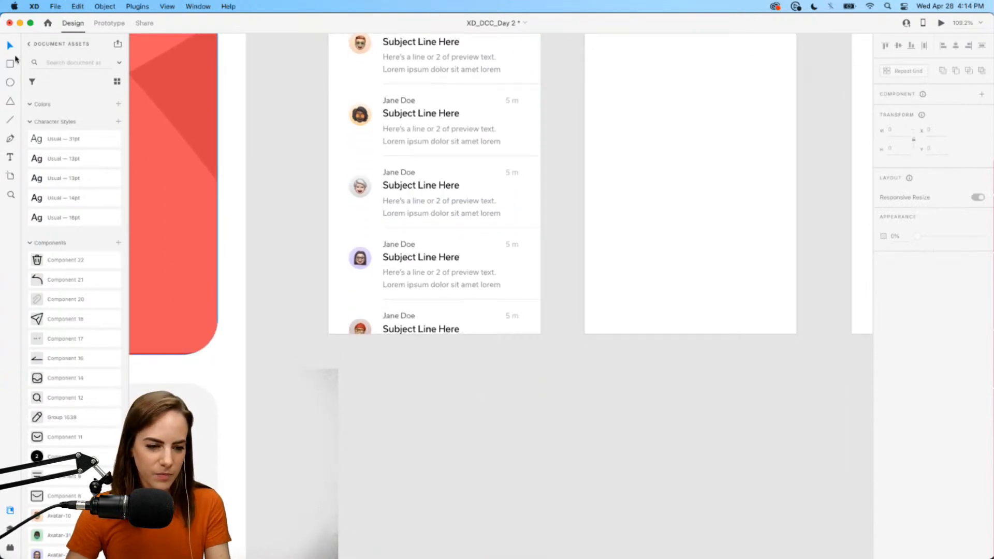
mouse_move(328, 334)
left_mouse_down()
mouse_move(530, 287)
mouse_move(539, 270)
left_mouse_up()
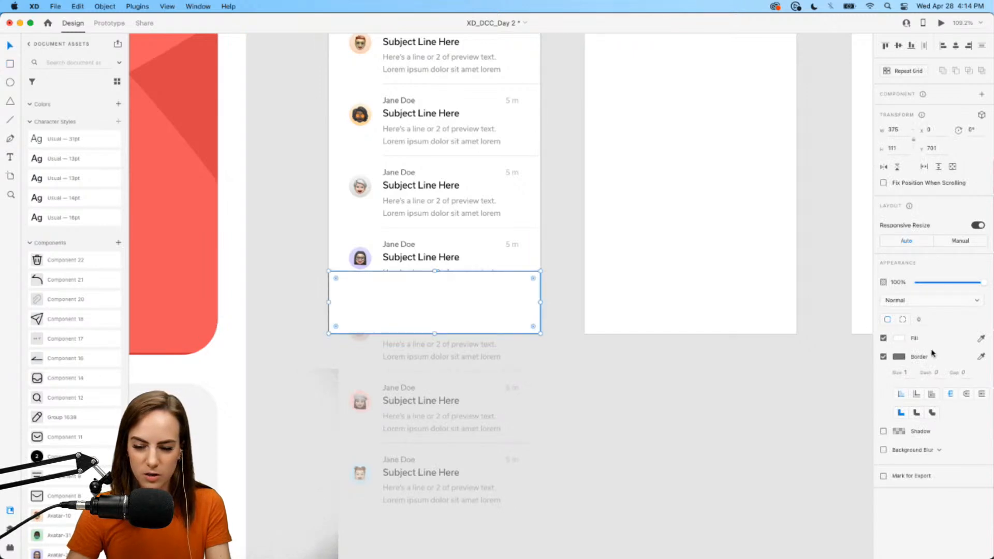
left_click(884, 357)
- Place the pencil icon component Group 1538 on the bottom bar rectangle and center it horizontally and vertically
scroll(87, 378, "down", 4)
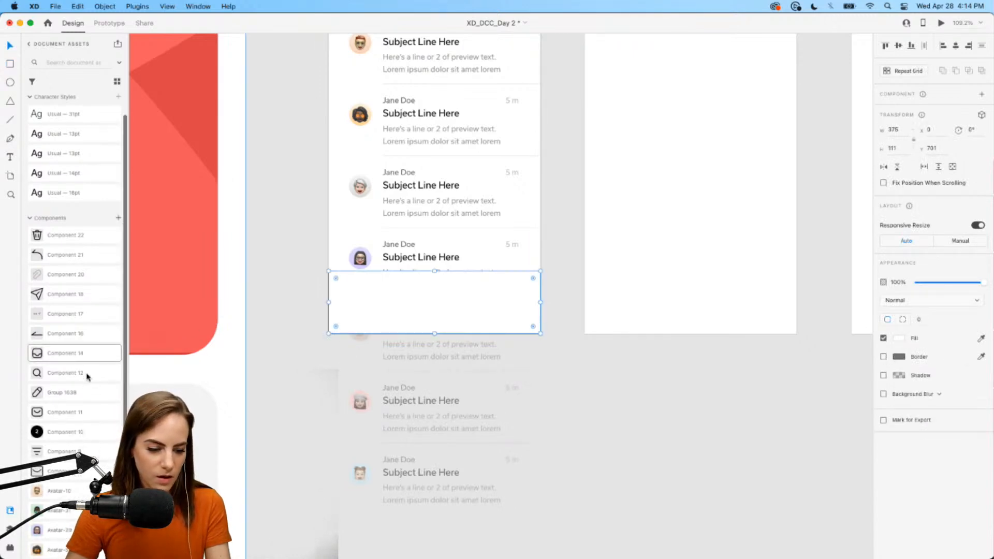
left_click_drag(111, 331, 422, 296)
scroll(427, 259, "up", 5)
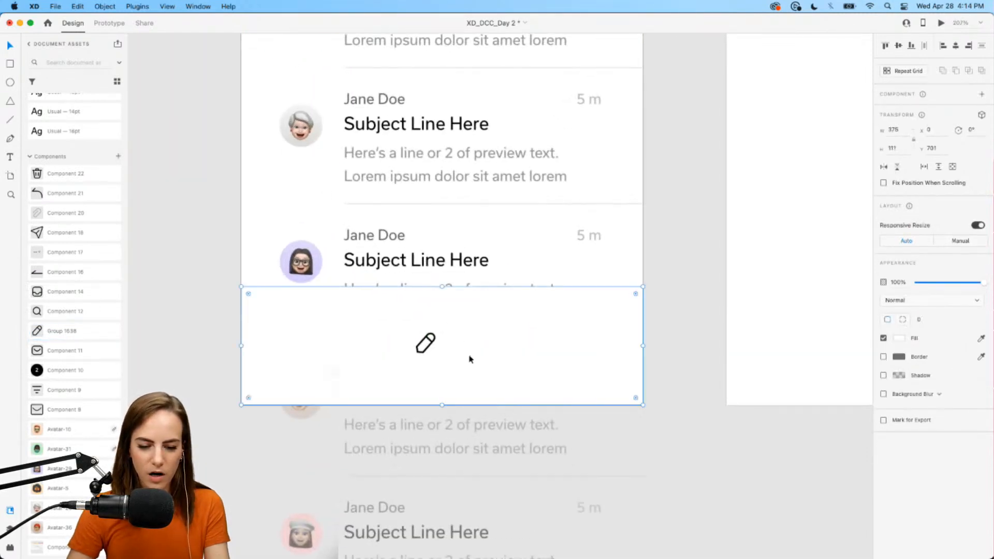
left_click_drag(429, 343, 444, 341)
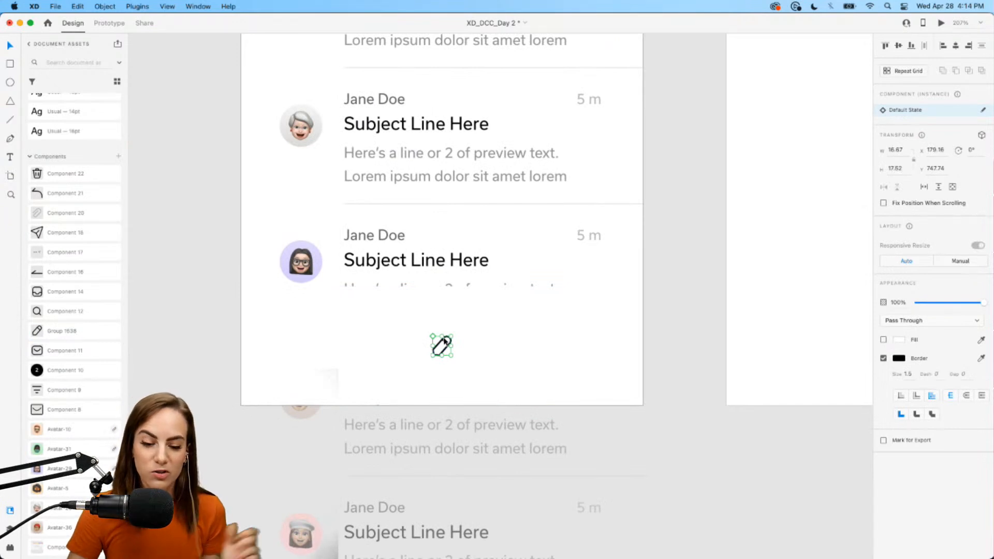
- Place the envelope icon Component 11 to the left of the pencil and the search icon Component 12 to its right, aligned in one row
left_click_drag(65, 350, 341, 355)
left_click(332, 373)
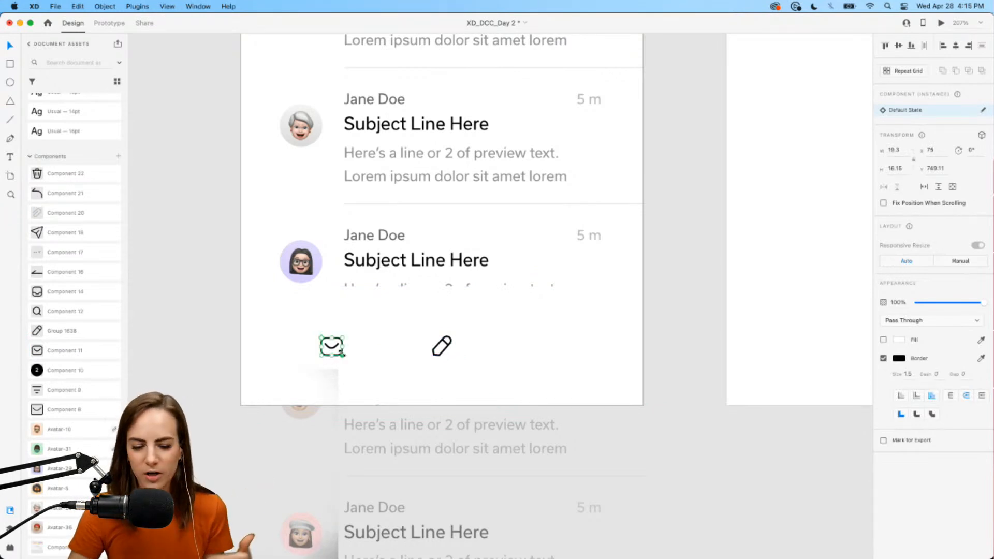
mouse_move(67, 311)
left_mouse_down()
mouse_move(526, 317)
mouse_move(523, 352)
mouse_move(494, 352)
mouse_move(531, 350)
mouse_move(491, 351)
mouse_move(564, 355)
mouse_move(552, 355)
left_mouse_up()
left_click(523, 352)
left_click(639, 359)
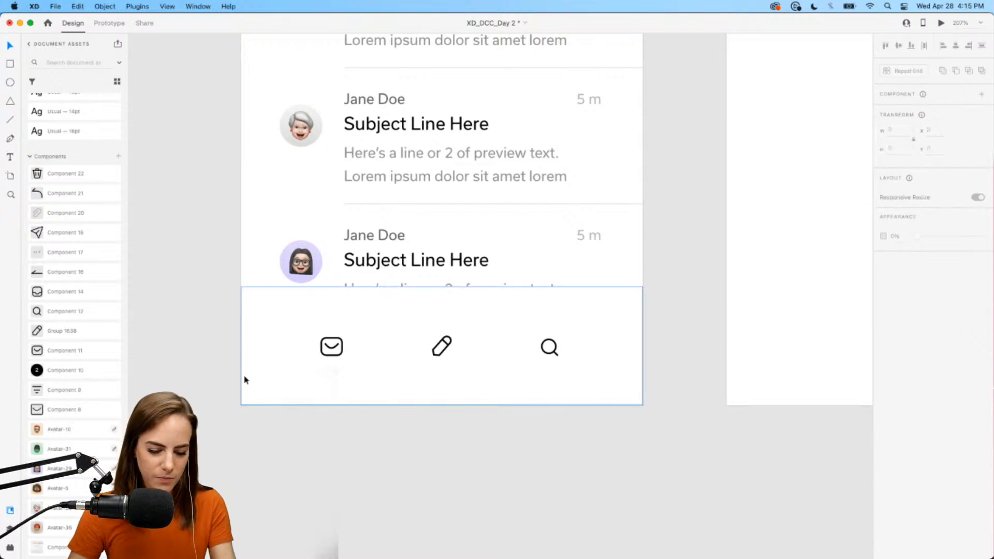
- Draw a circle about 52 × 52 centered below the envelope icon over the artboard's bottom edge, without border and filled with #000000
key("e")
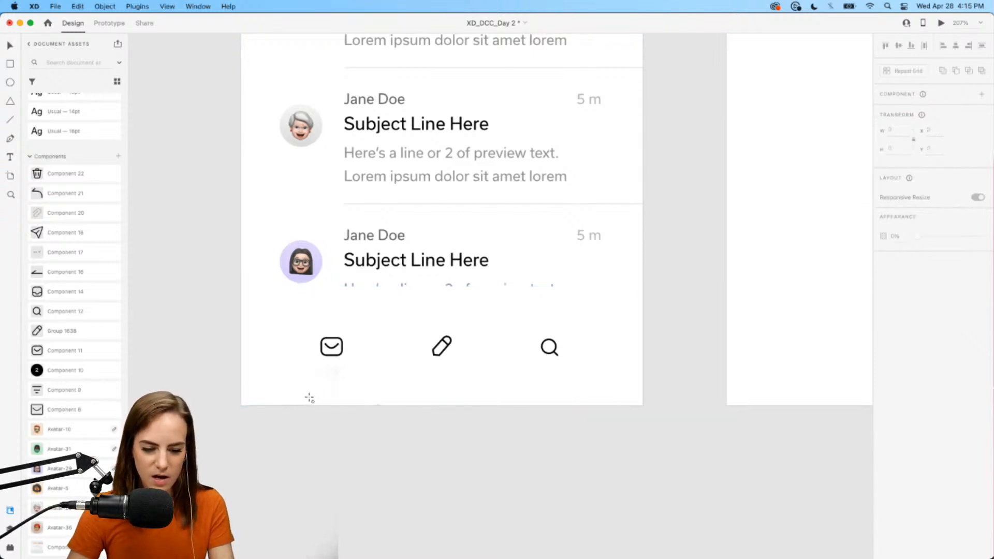
mouse_move(310, 399)
left_mouse_down()
mouse_move(366, 453)
mouse_move(352, 440)
left_mouse_up()
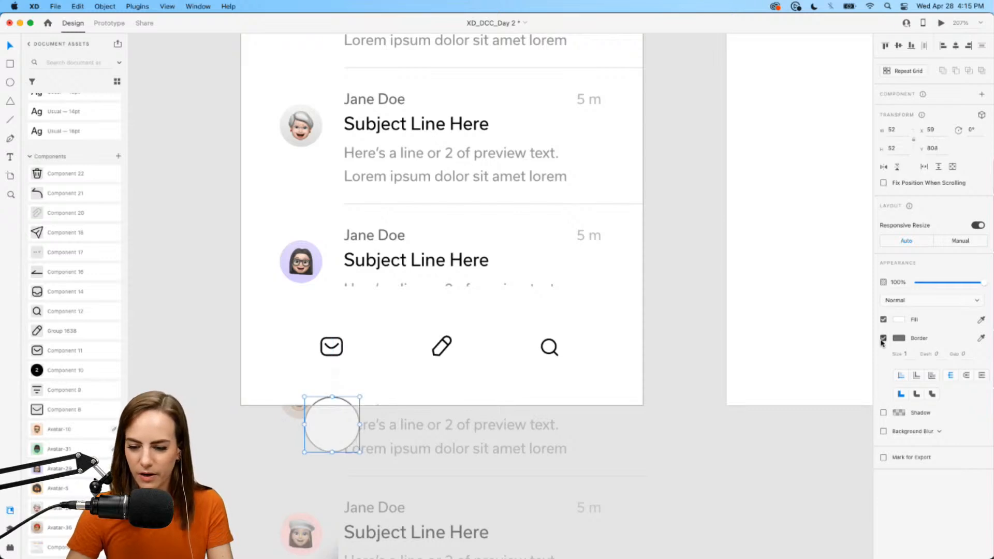
left_click(882, 339)
left_click(898, 320)
left_click_drag(817, 295, 875, 367)
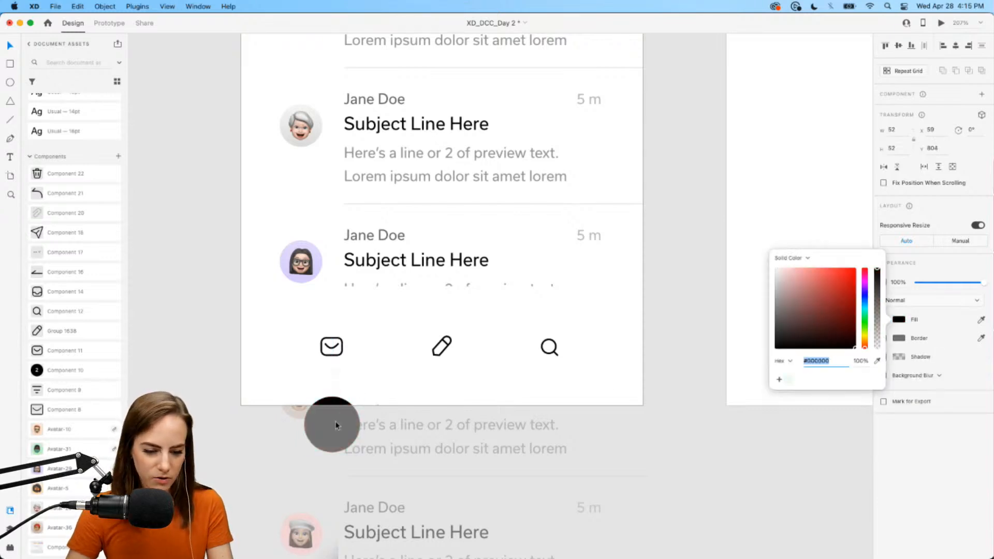
left_click(261, 382)
- Set the opacity of the pencil and search icons to 40%
left_click(443, 347)
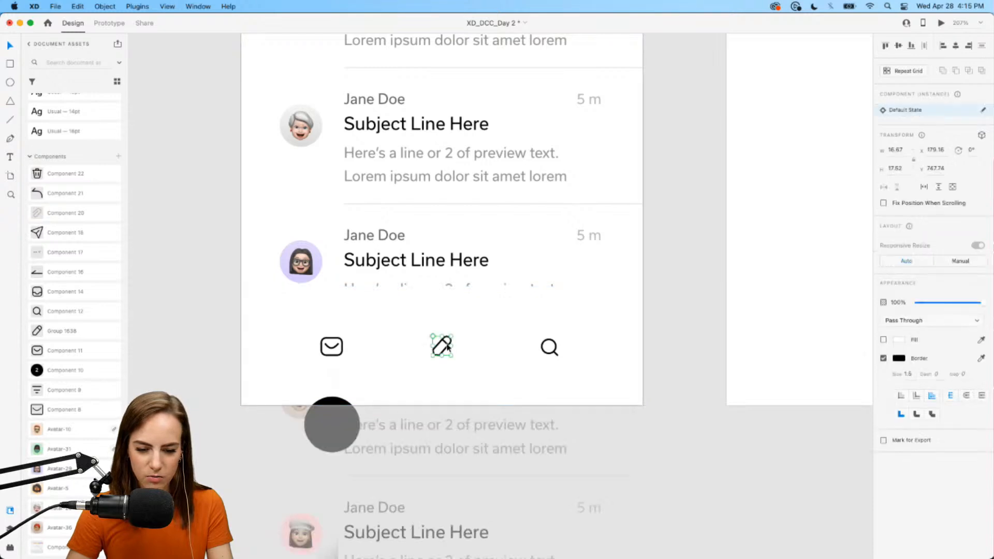
left_click(548, 346, "shift")
left_click_drag(931, 288, 942, 284)
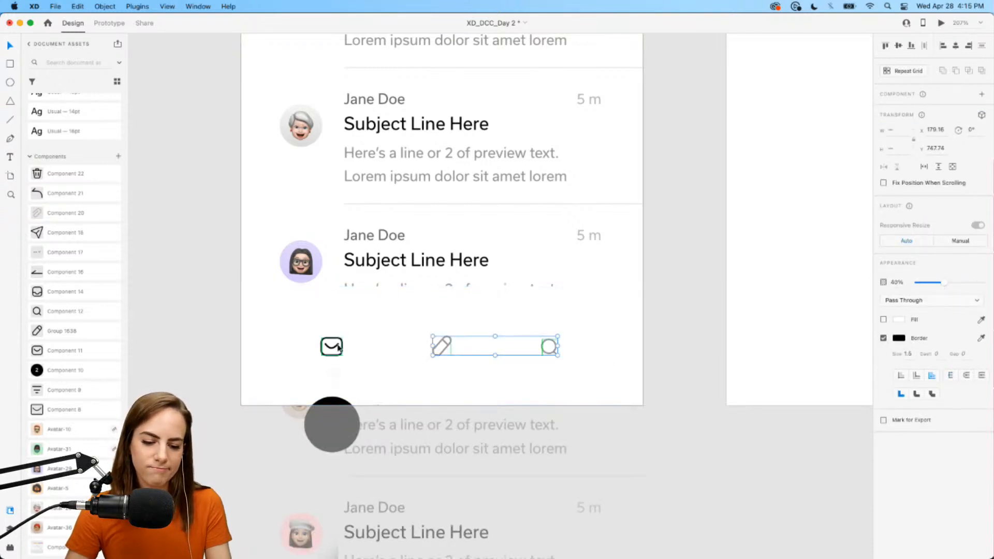
- Group the three bottom bar icons with the black circle and the bar's background rectangle
left_click(336, 354, "shift")
left_click(337, 401, "shift")
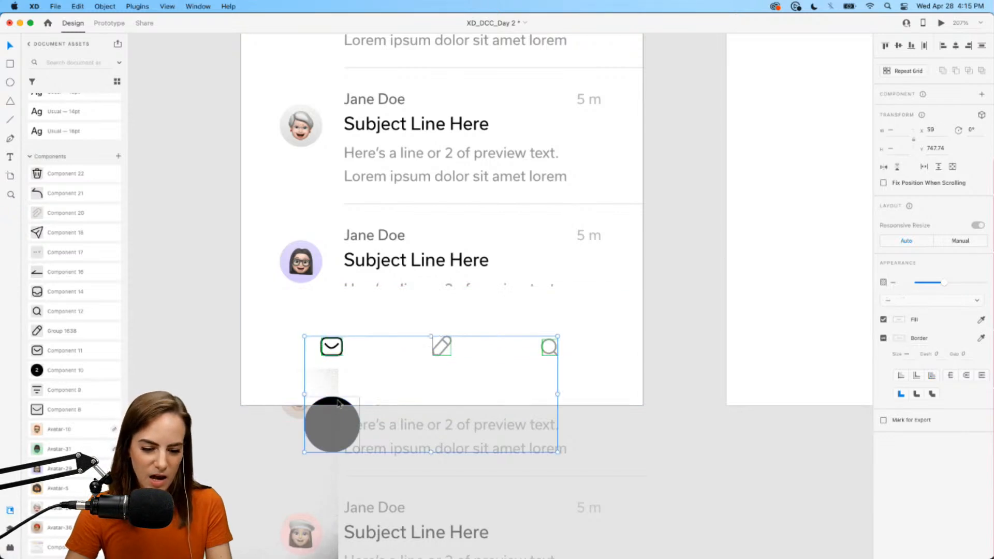
left_click(371, 395, "shift")
key("super+g")
scroll(370, 395, "down", 5)
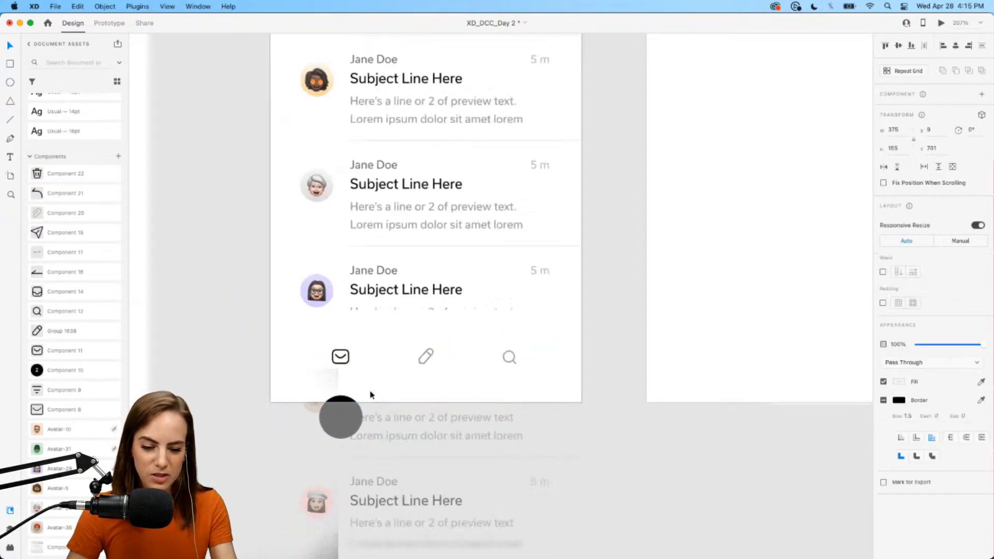
left_click(525, 338)
scroll(525, 337, "down", 2)
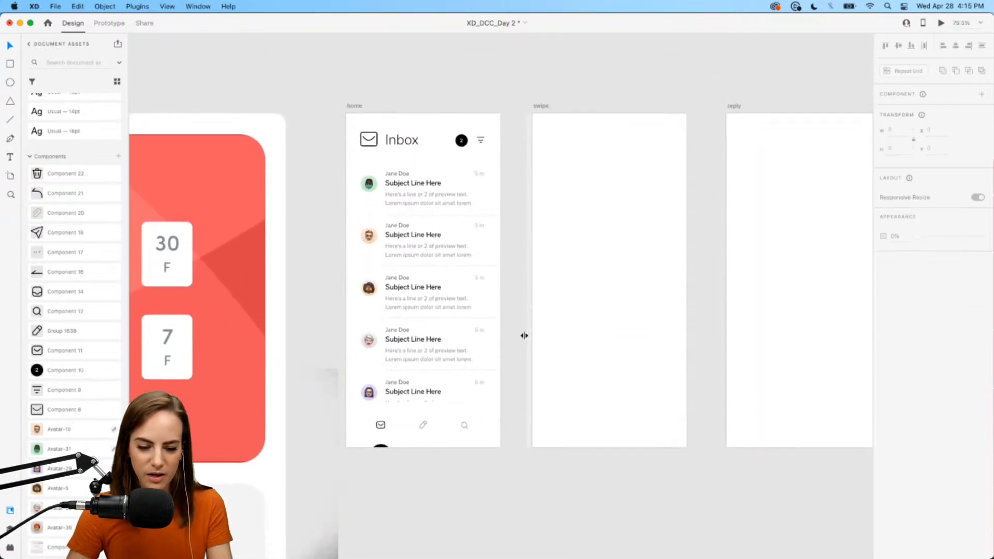
- Lower the upper edge of the bottom bar's background rectangle inside the group to a height of about 100
scroll(428, 401, "up", 2)
scroll(428, 401, "up", 3)
left_click(426, 368)
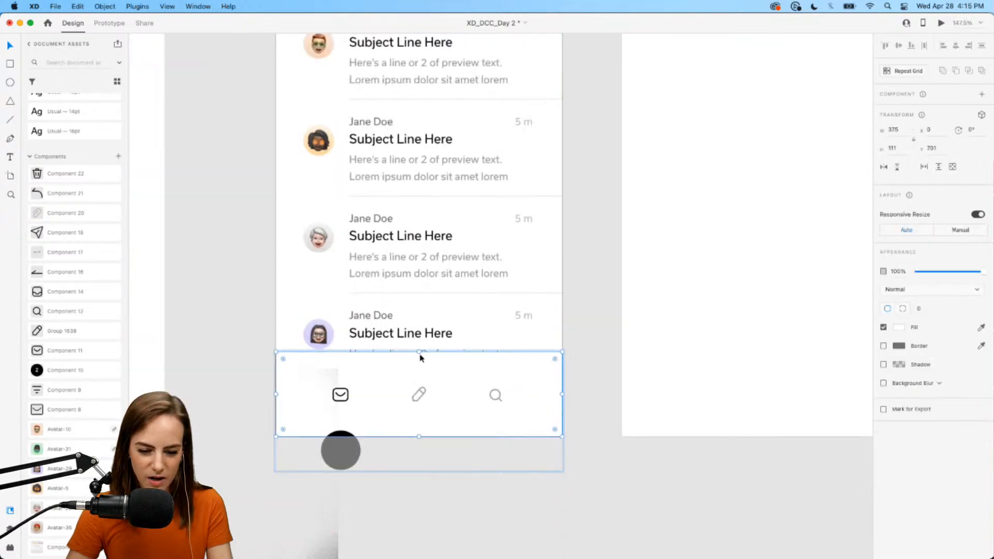
left_click_drag(419, 357, 419, 358)
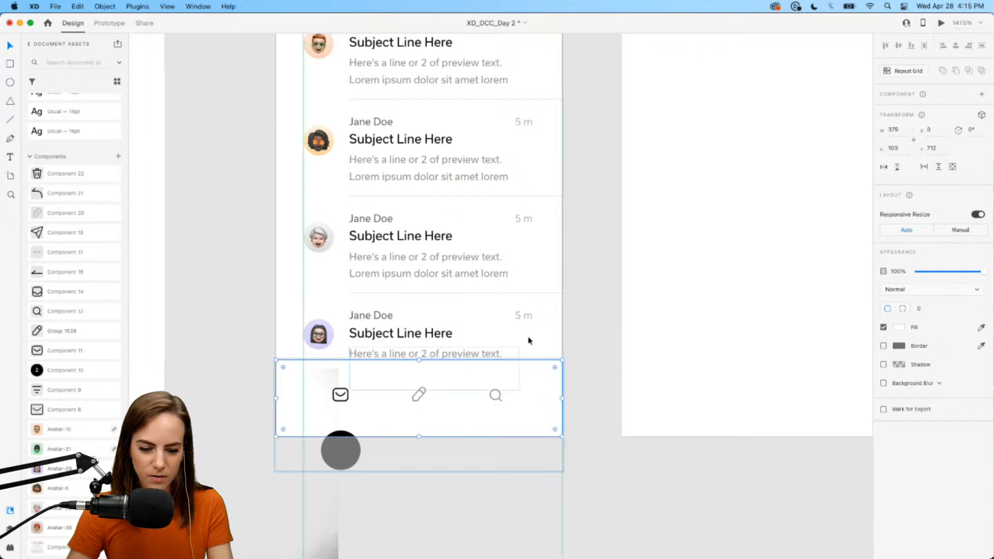
left_click(583, 333)
- Copy all the content of the home artboard into the swipe artboard
scroll(584, 333, "down", 2)
scroll(584, 333, "up", 3)
scroll(583, 333, "right", 1)
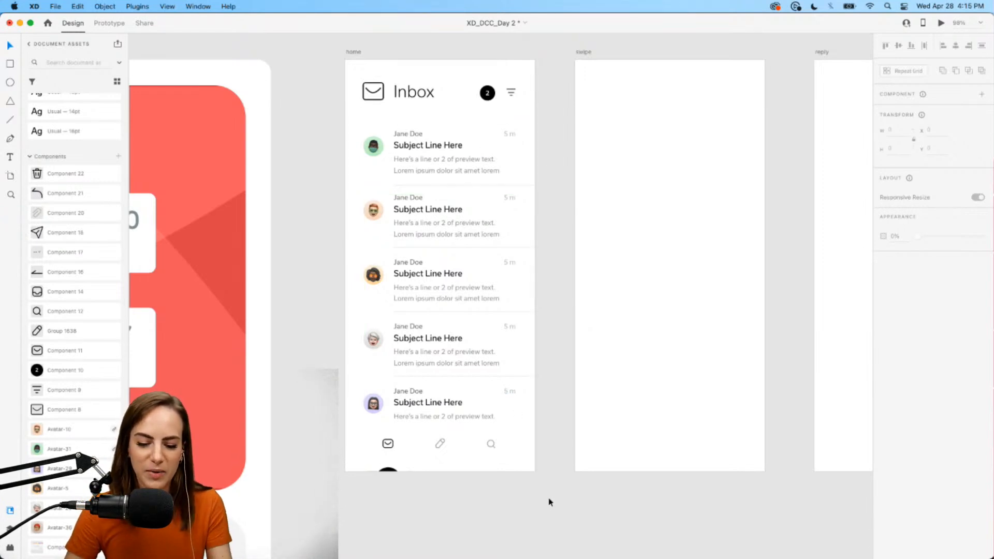
left_click_drag(549, 494, 340, 80)
scroll(414, 93, "right", 5)
left_click(515, 117)
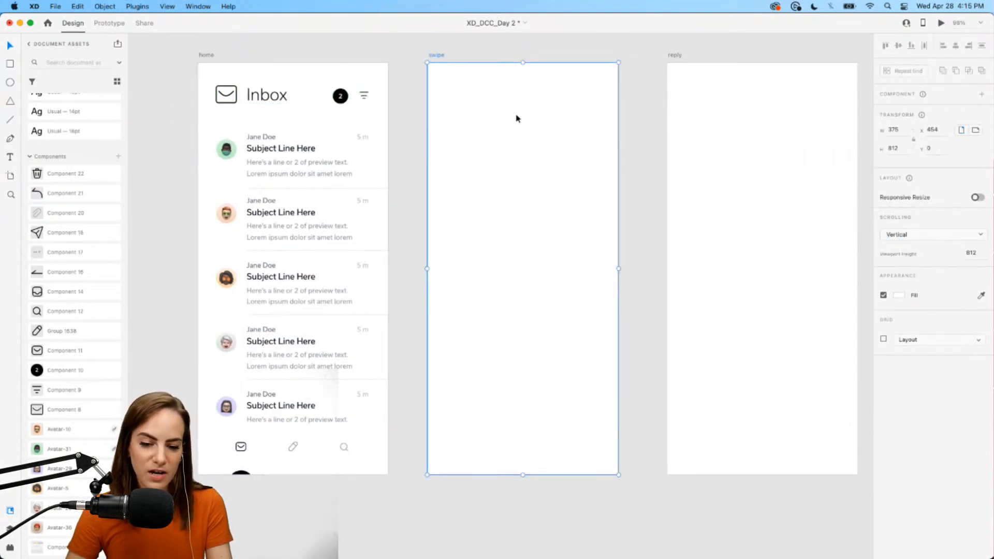
key("super+v")
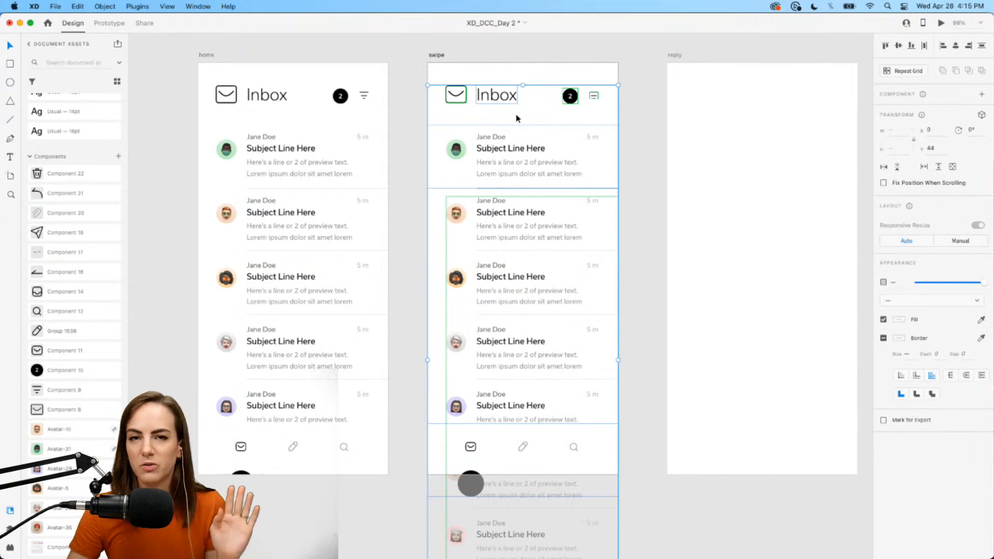
key("Escape")
- Slide the swipe artboard's first email entry left to about X -256 and fill its background rectangle with light green #EAFDED
scroll(593, 114, "up", 5)
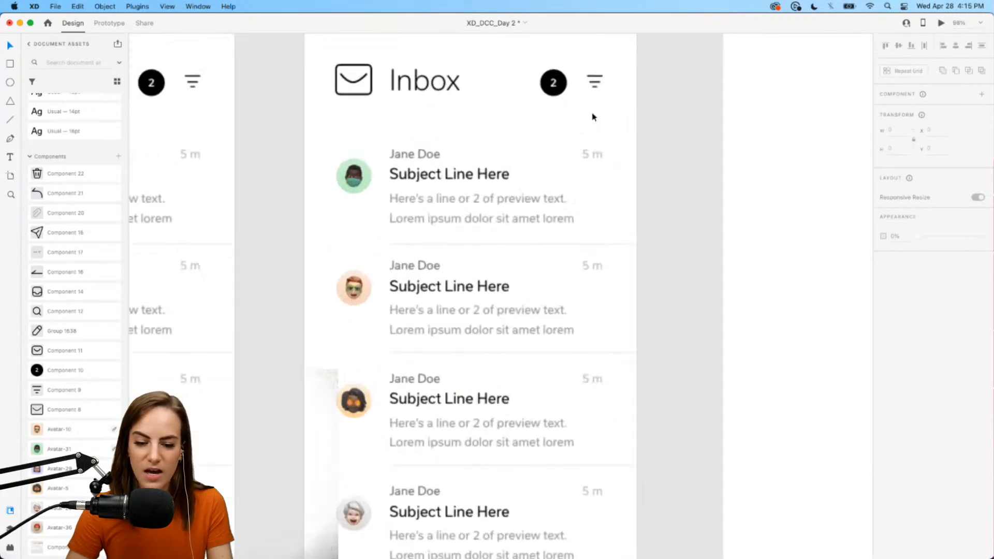
left_click_drag(603, 193, 371, 188)
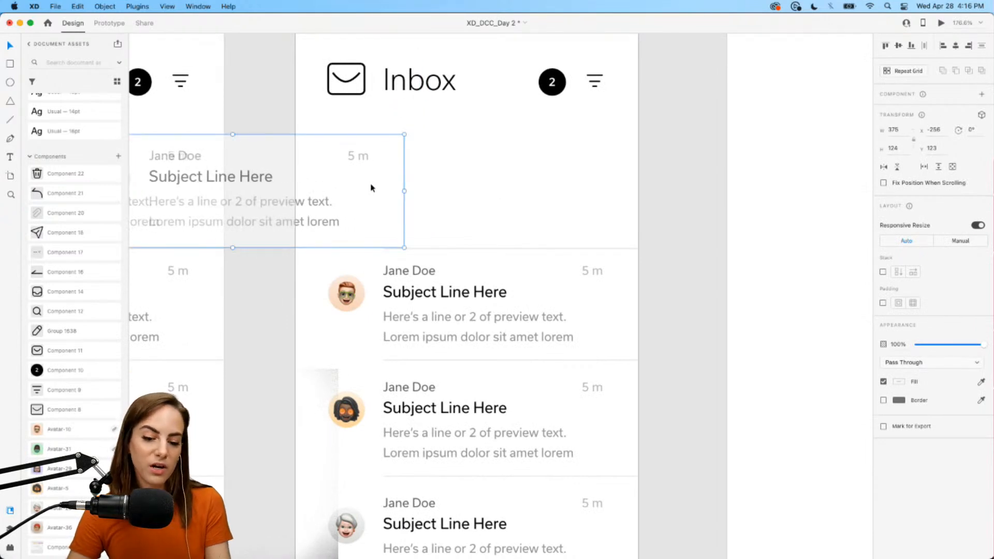
double_click(371, 188)
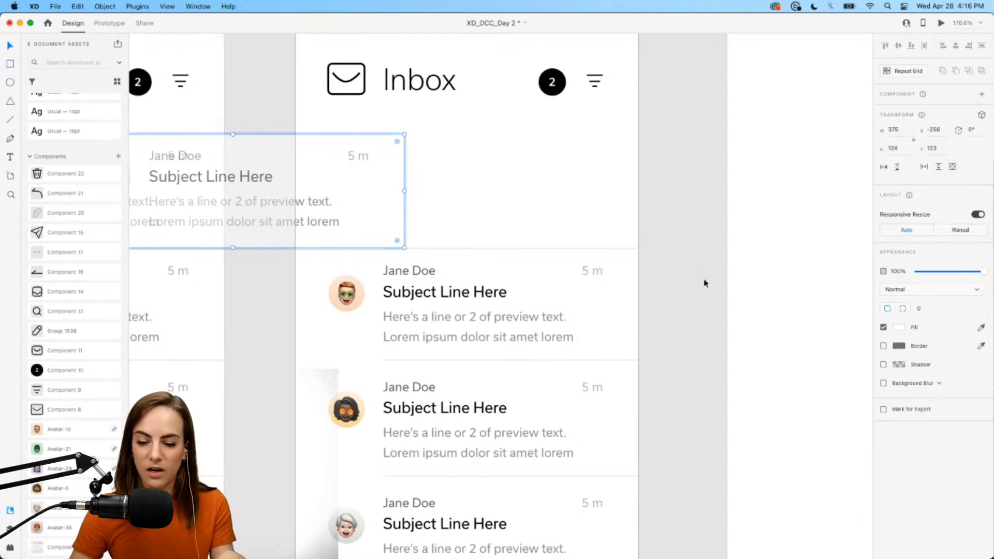
left_click(900, 331)
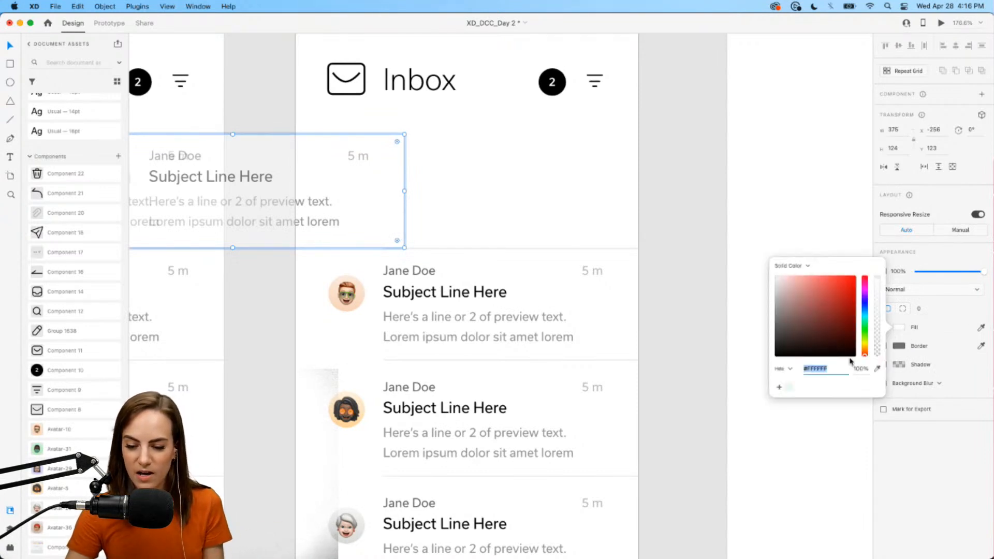
left_click(789, 388)
scroll(501, 249, "left", 3)
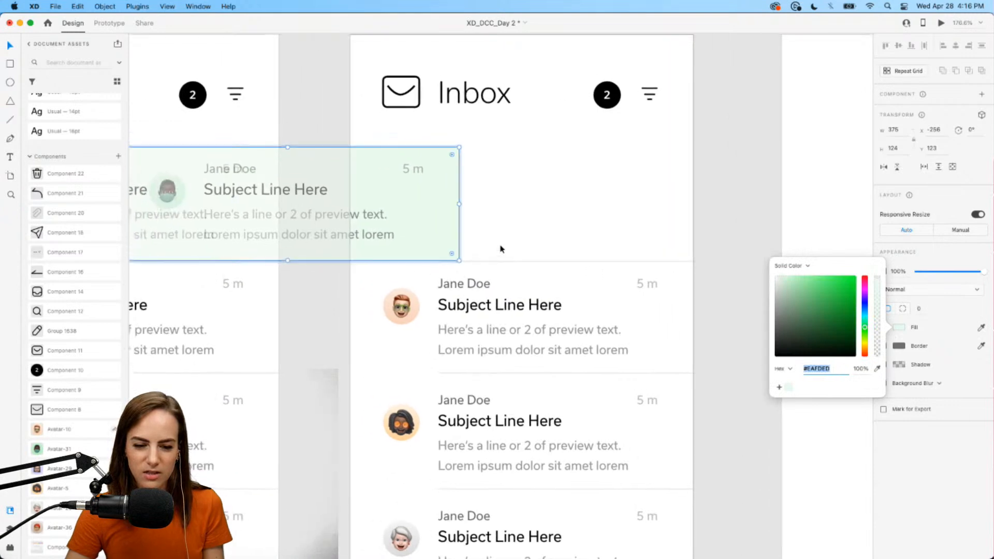
- Add a narrow rectangle about 22 × 124 against the swiped email's right edge and fill it with green sampled from that email's avatar
left_click(10, 63)
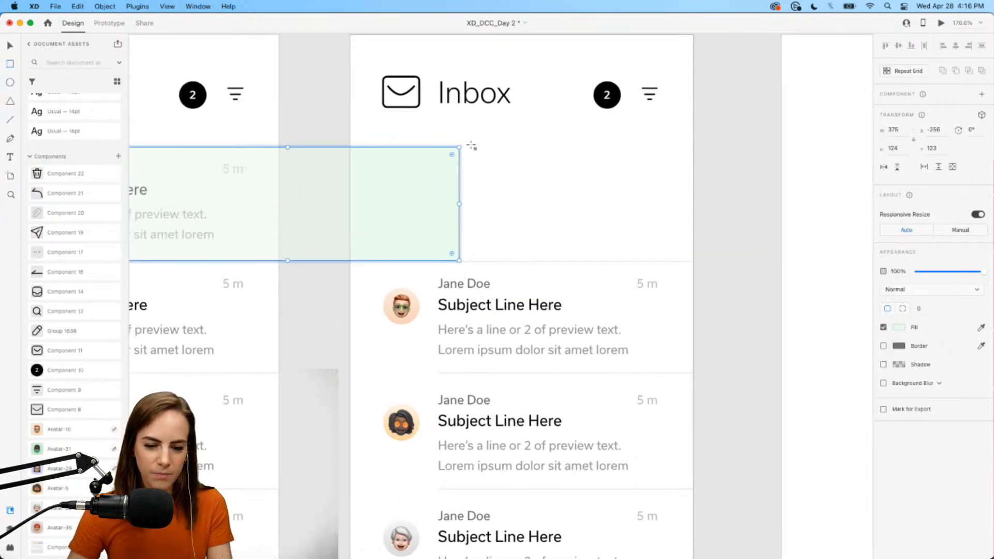
scroll(327, 187, "left", 3)
left_click_drag(200, 207, 521, 204)
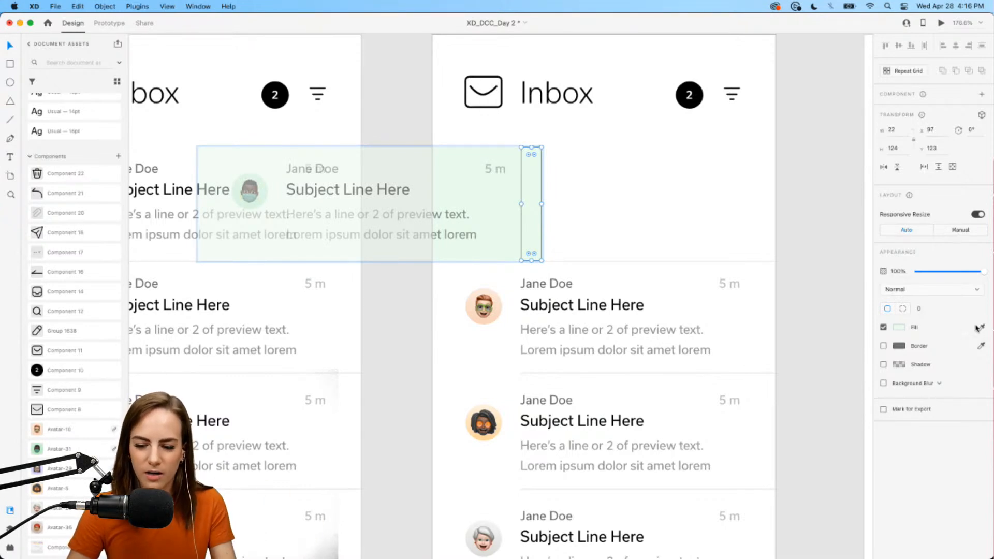
left_click(979, 327)
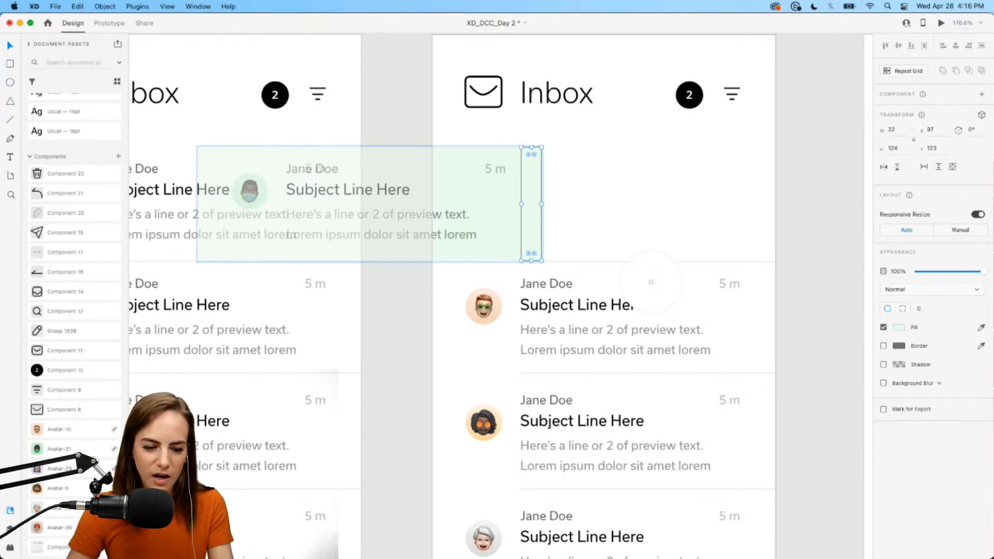
left_click(252, 201)
- Change the fill of the narrow rectangle on the swiped email's right edge to a more vivid green, about #3AAC88
scroll(36, 278, "up", 3)
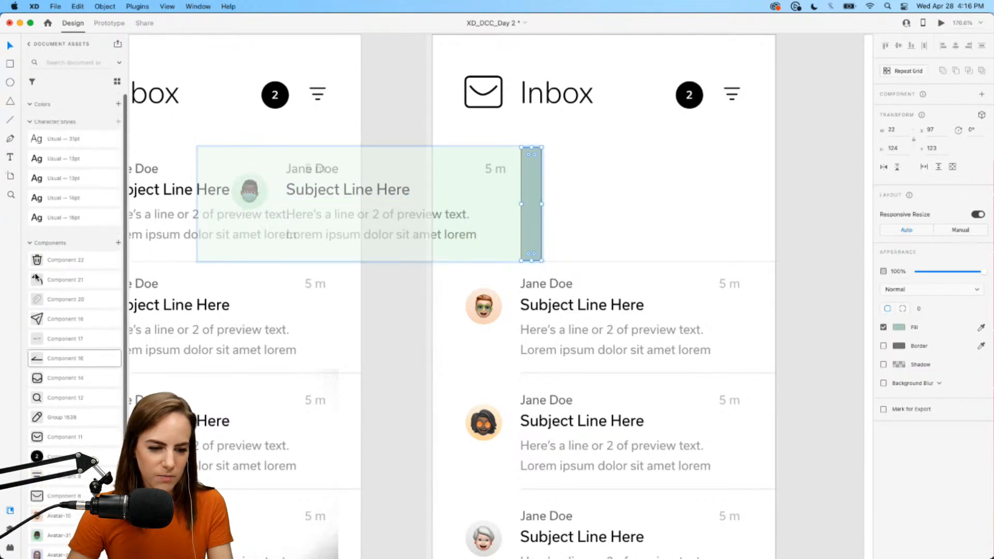
scroll(35, 278, "down", 3)
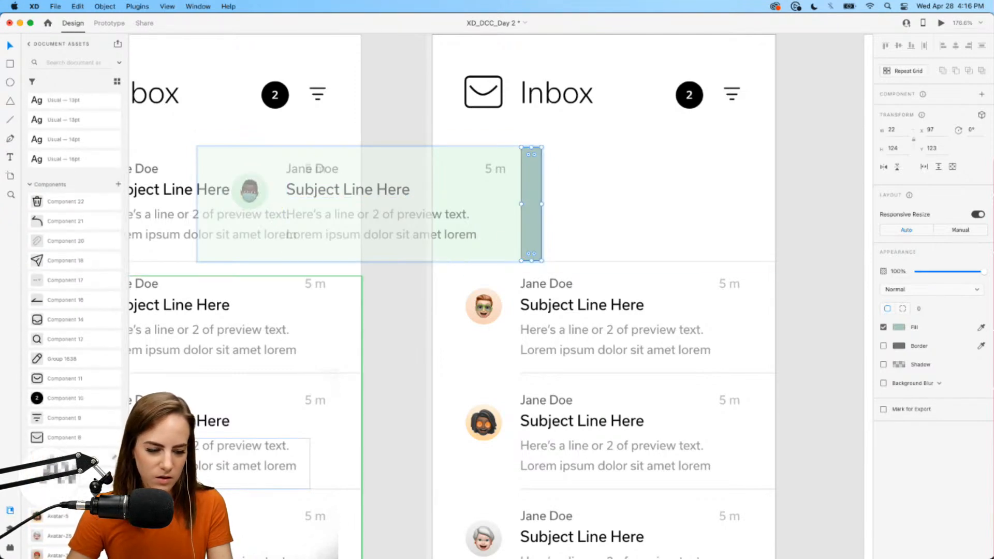
left_click(37, 476)
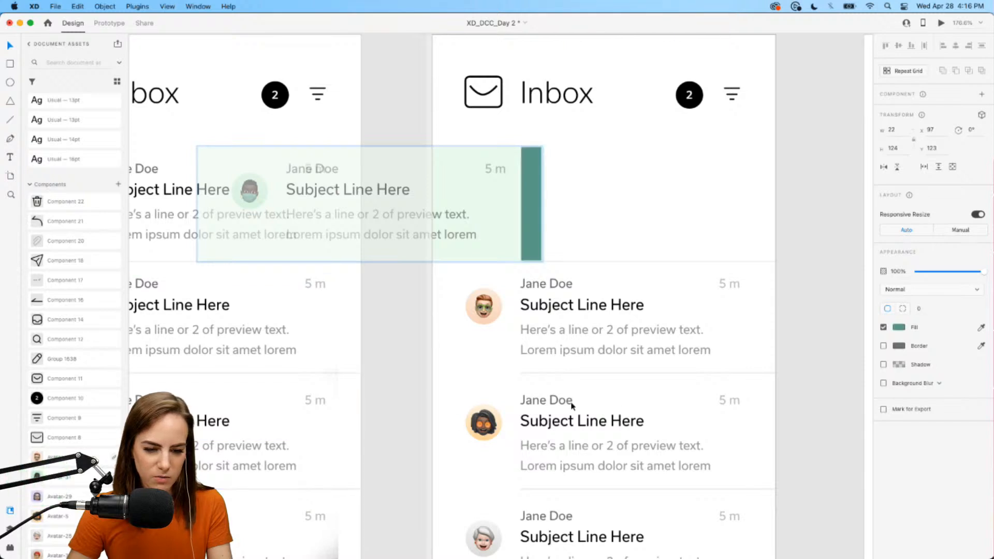
left_click(899, 327)
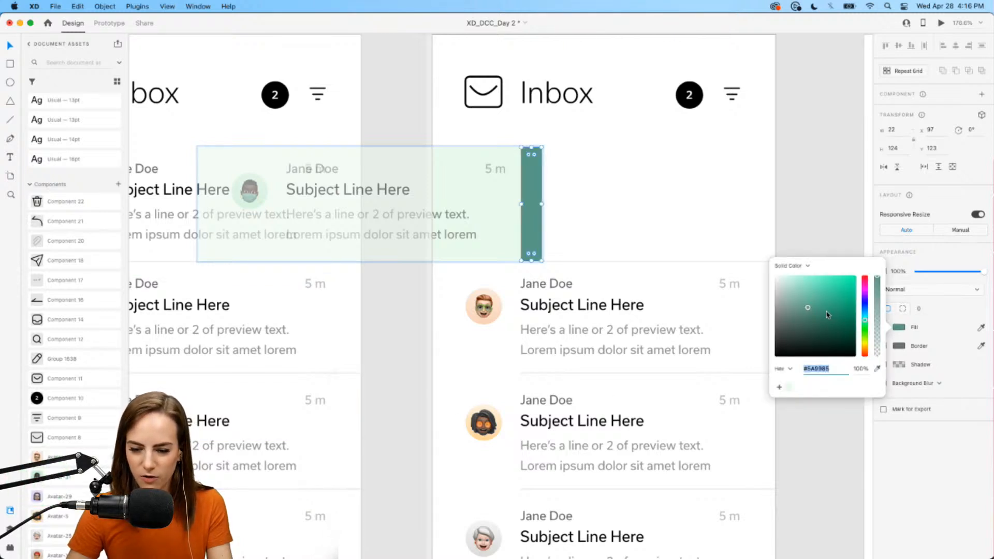
left_click_drag(827, 314, 828, 304)
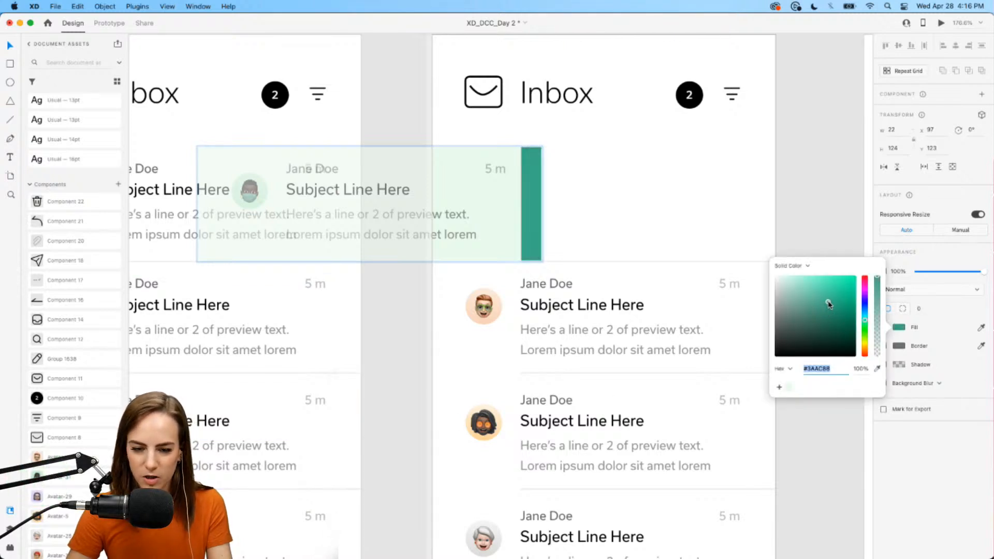
left_click(818, 209)
- Slide the swipe artboard's first email entry right to X -234
scroll(812, 218, "down", 3)
scroll(794, 217, "right", 3)
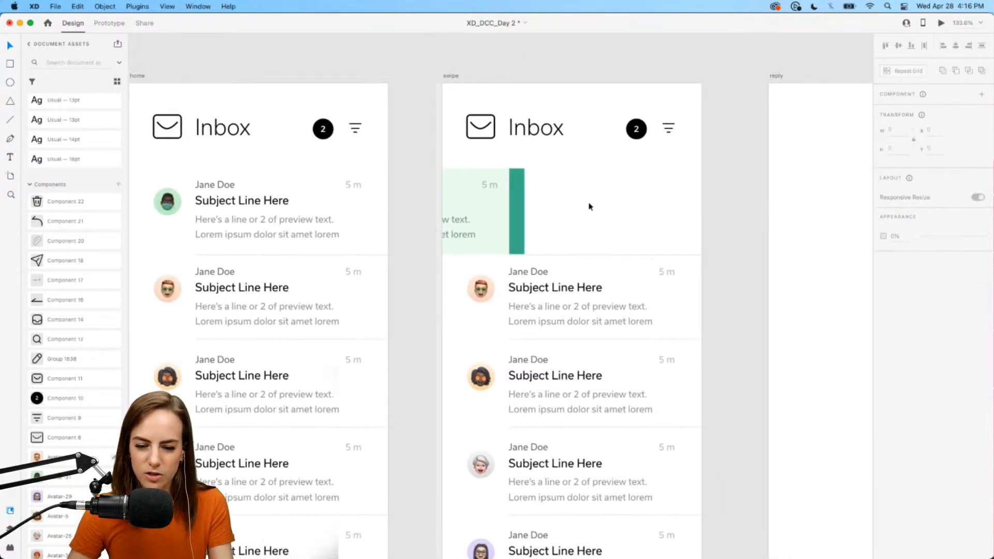
left_click_drag(506, 195, 521, 195)
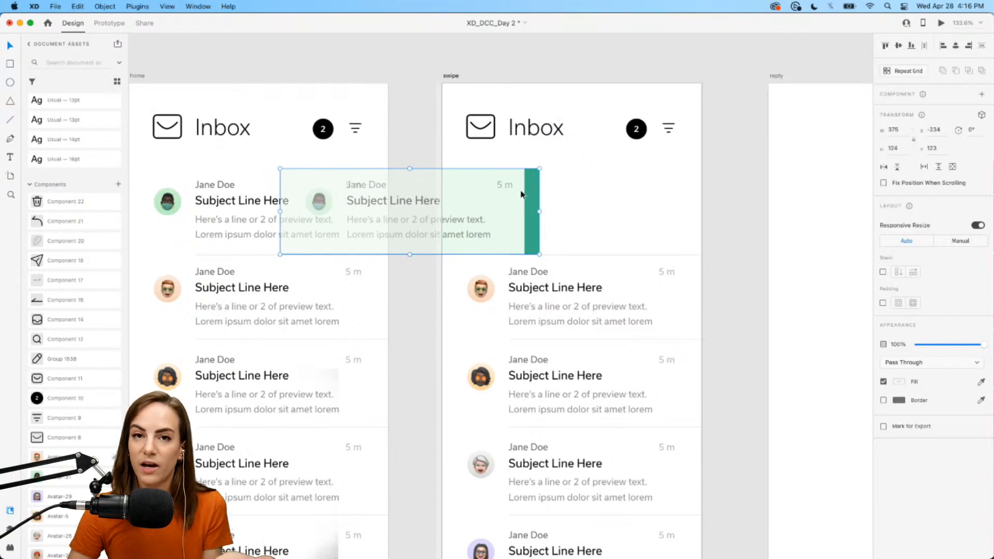
scroll(636, 213, "up", 5)
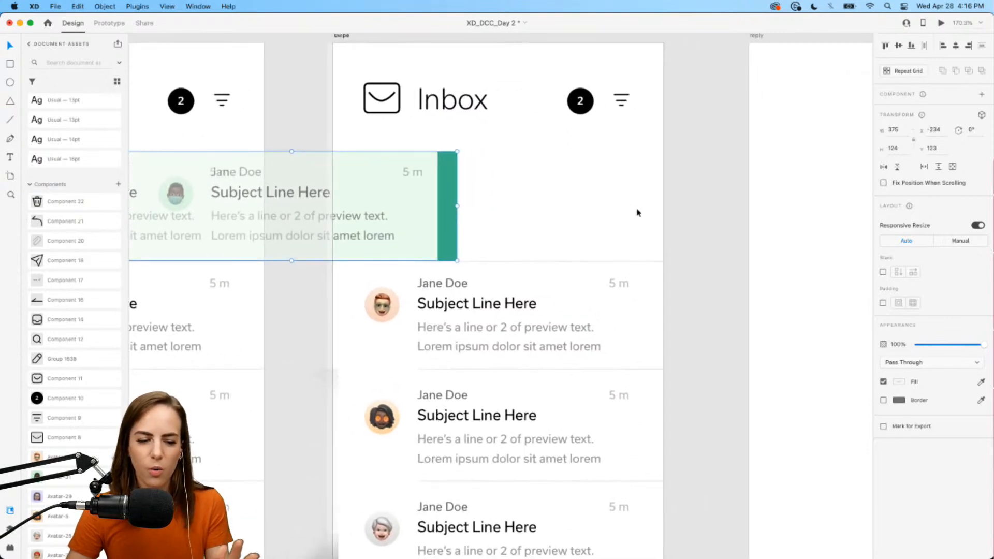
- Place the reply arrow, inbox tray and trash can components in a row on the empty area beside the swiped email
left_click(538, 209)
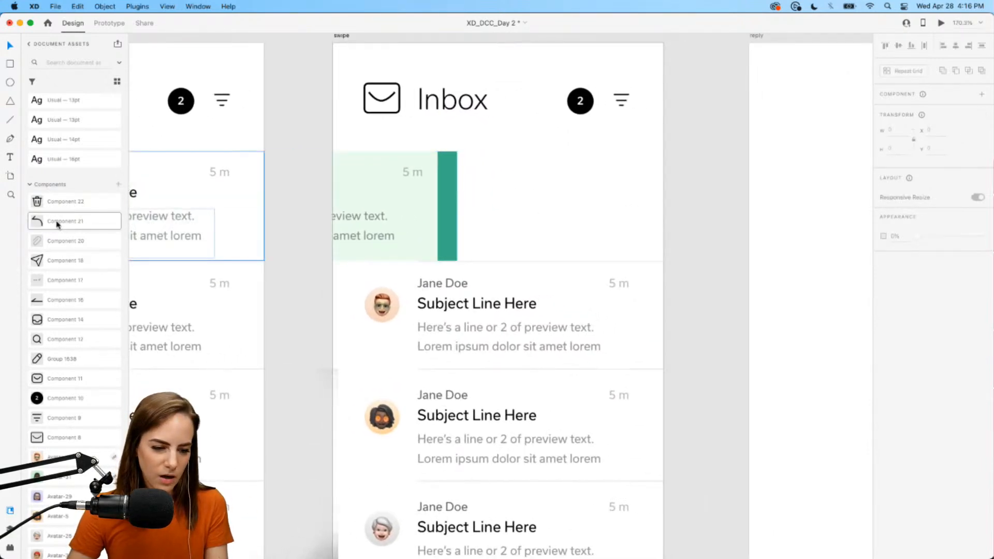
left_click_drag(58, 224, 503, 207)
scroll(542, 210, "up", 3)
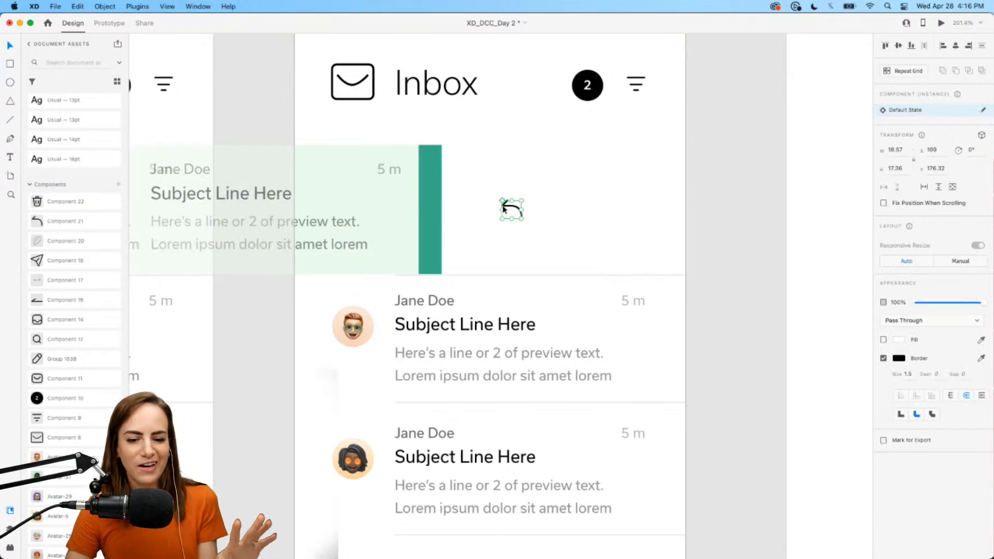
left_click(552, 227)
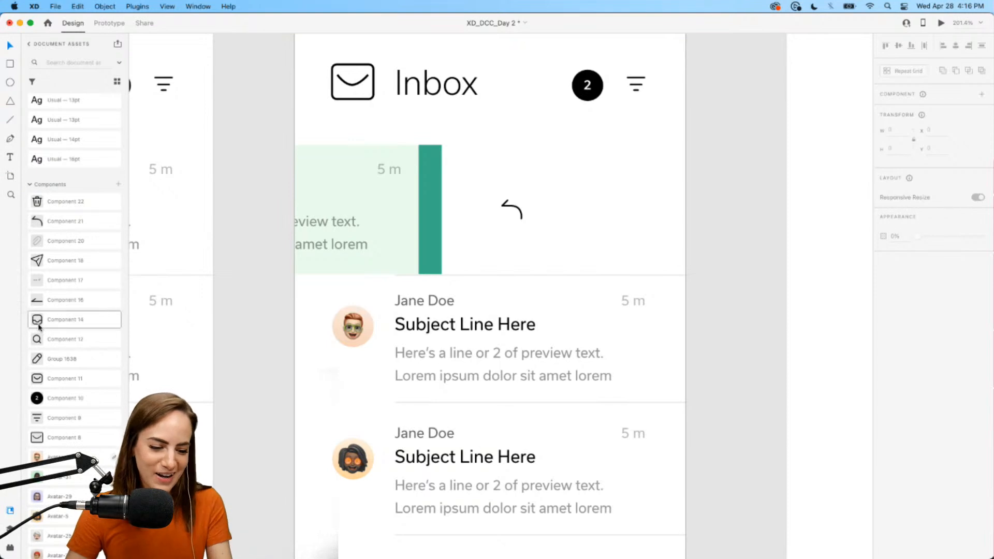
left_click_drag(39, 326, 580, 212)
left_click(584, 238)
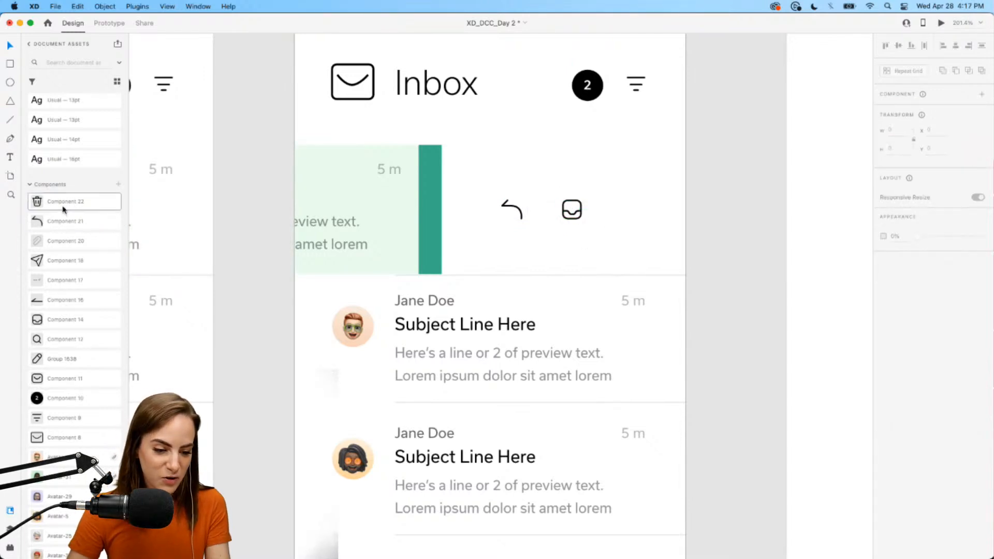
left_click_drag(62, 203, 639, 204)
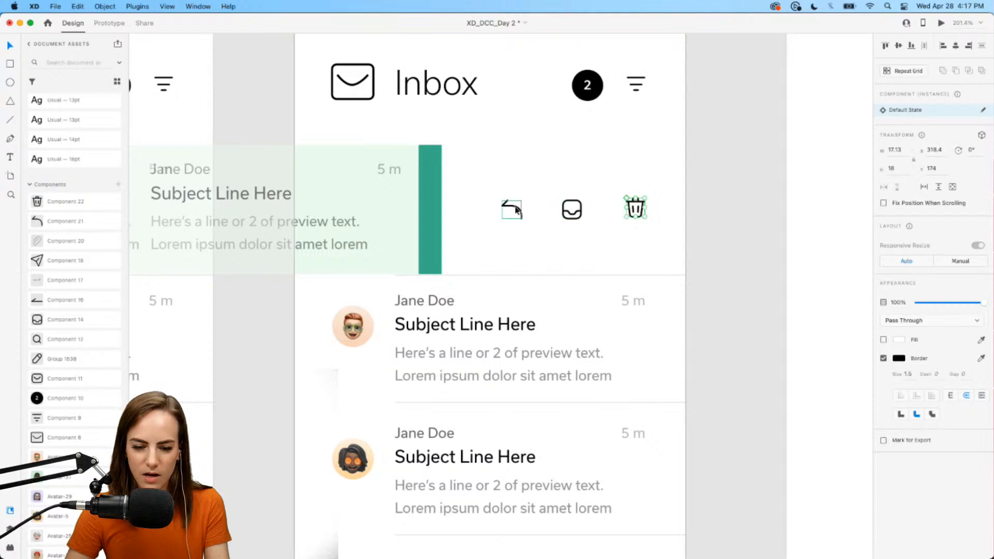
- Space the icons by moving the reply arrow left to X 191 and the inbox tray left to about X 253
left_click_drag(515, 208, 508, 209)
left_click_drag(576, 207, 573, 205)
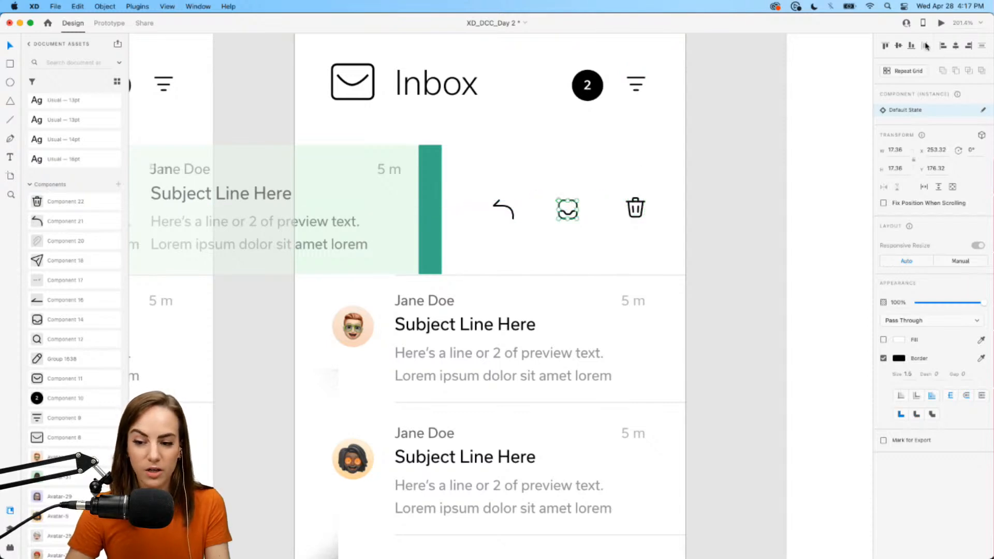
key("Escape")
- Group the reply, inbox tray and trash can icons on the swipe artboard and send the group to the back
scroll(536, 158, "down", 5)
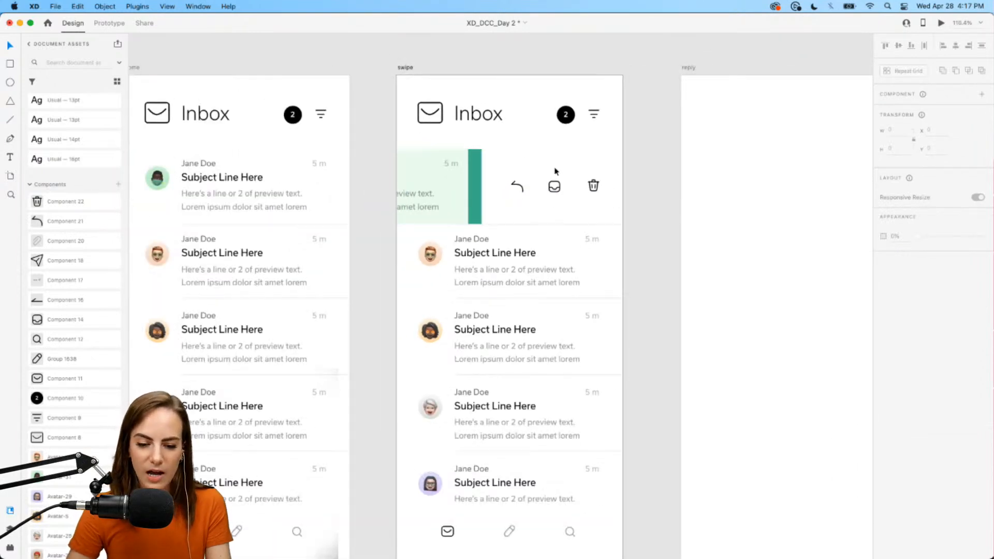
left_click_drag(503, 169, 613, 217)
scroll(612, 217, "up", 3)
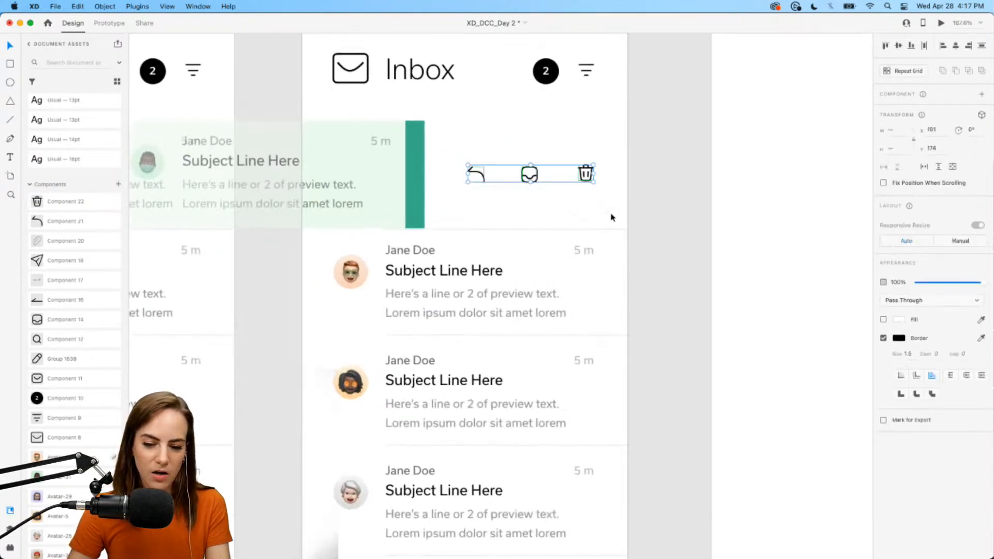
key("super+g")
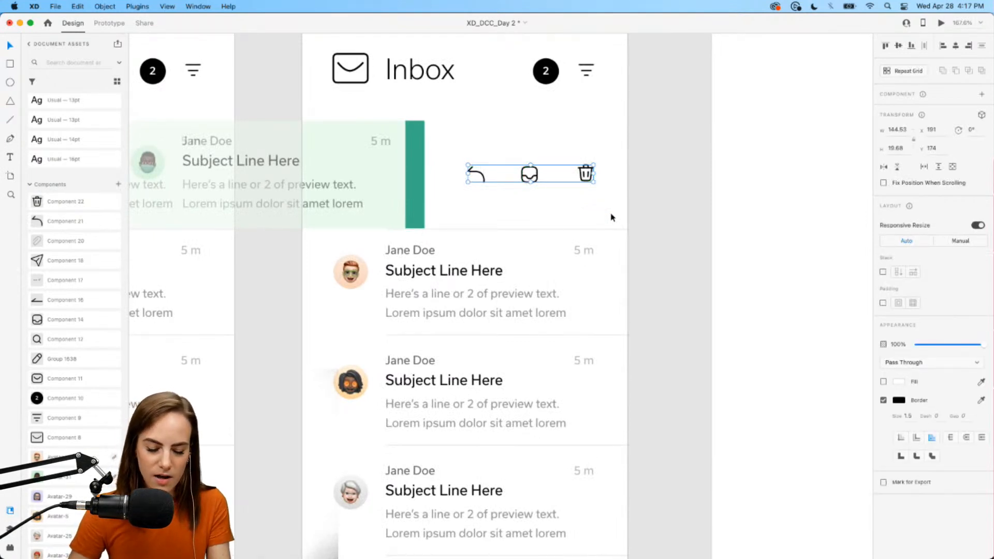
right_click(538, 178)
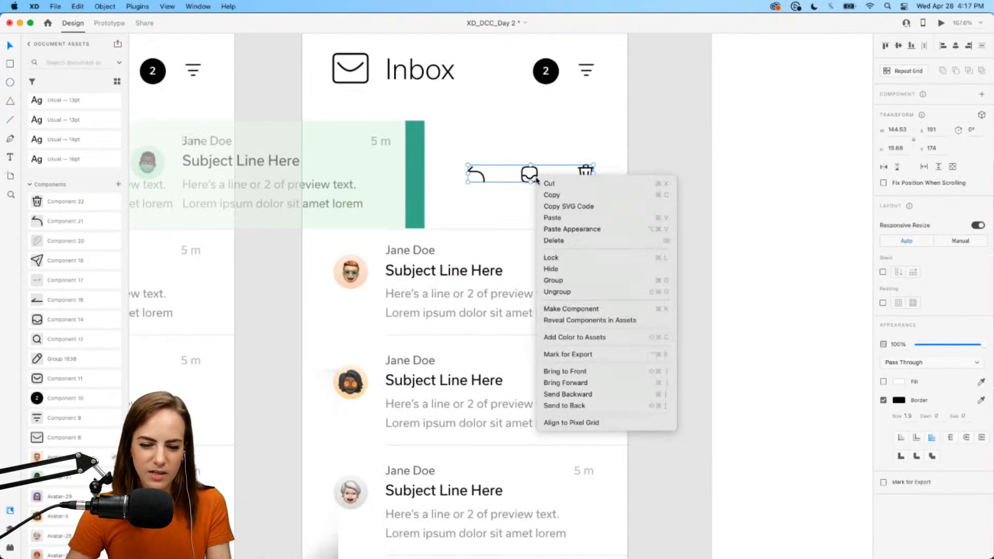
left_click(595, 407)
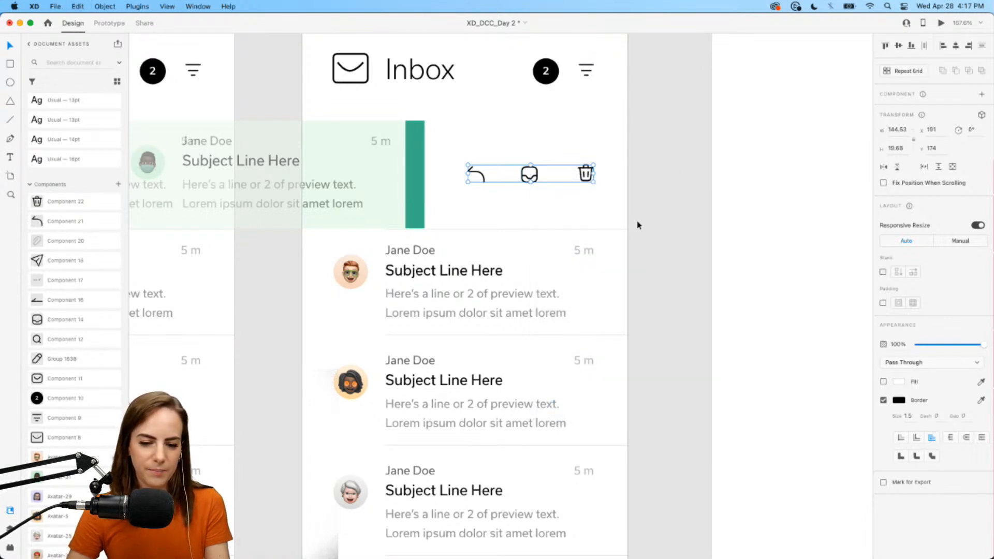
- Slide the swiped email right over the icon group to test the stacking order, and undo the move
left_click(637, 222)
left_click_drag(379, 164, 526, 162)
key("super+z")
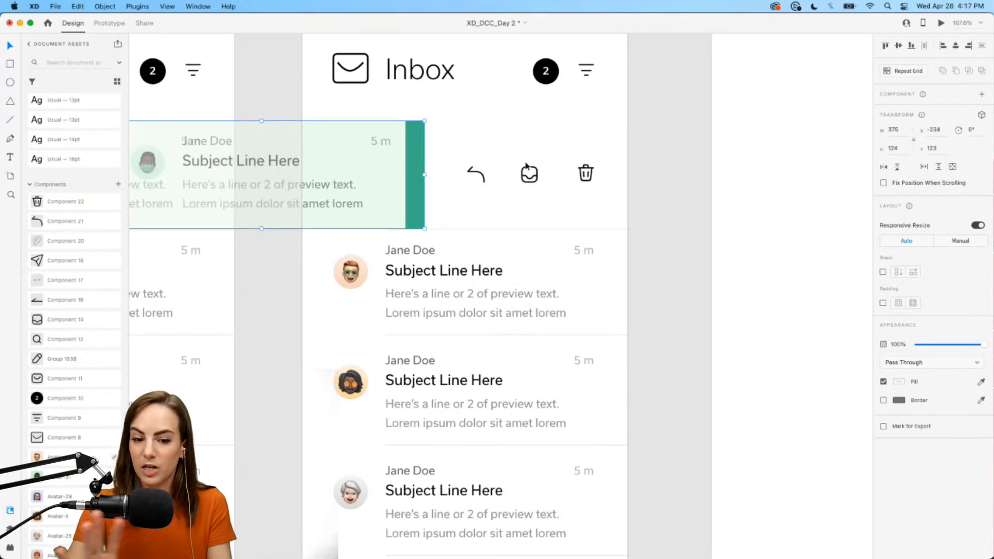
- Slide the home artboard's first email entry left to X -184
scroll(526, 163, "left", 6)
left_click(339, 171)
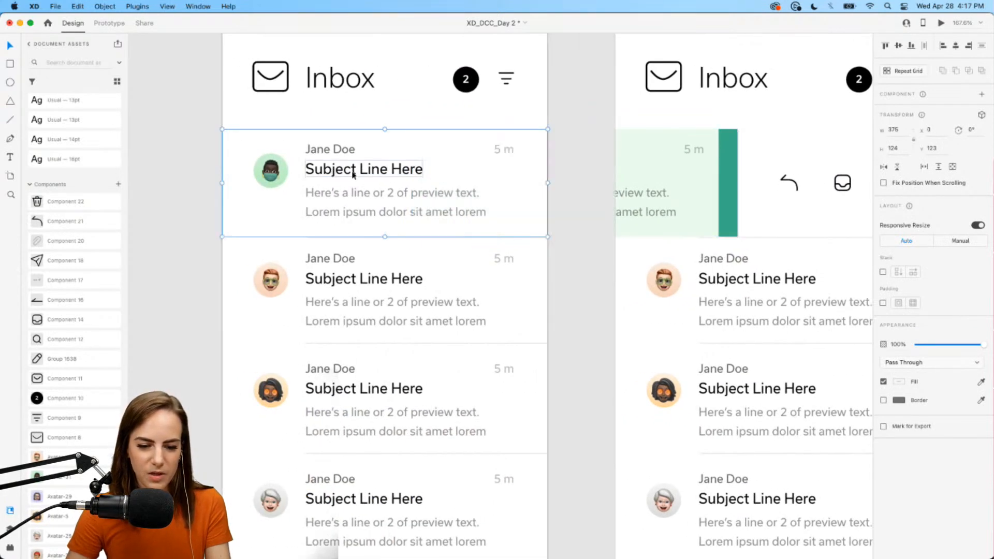
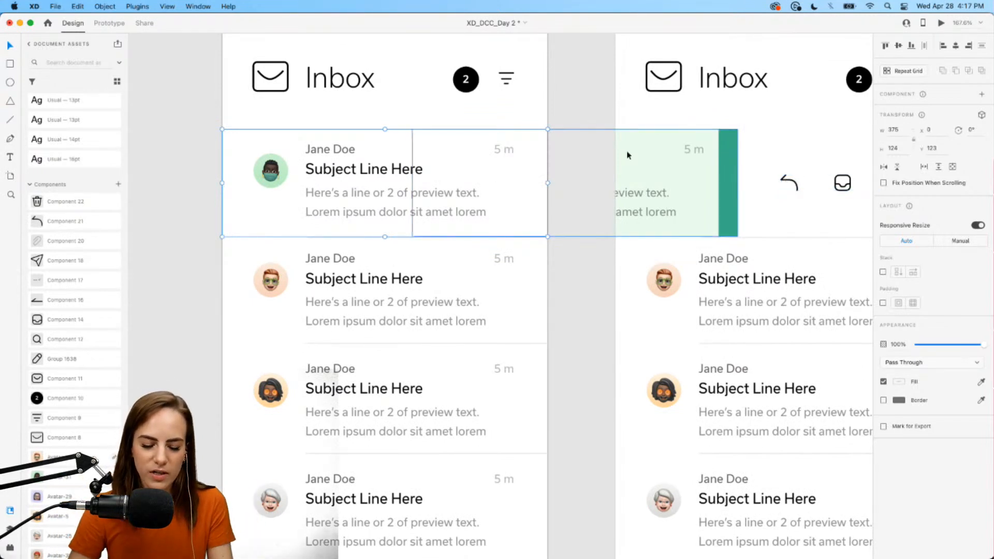
left_click_drag(461, 169, 301, 161)
key("super+v")
key("super+z")
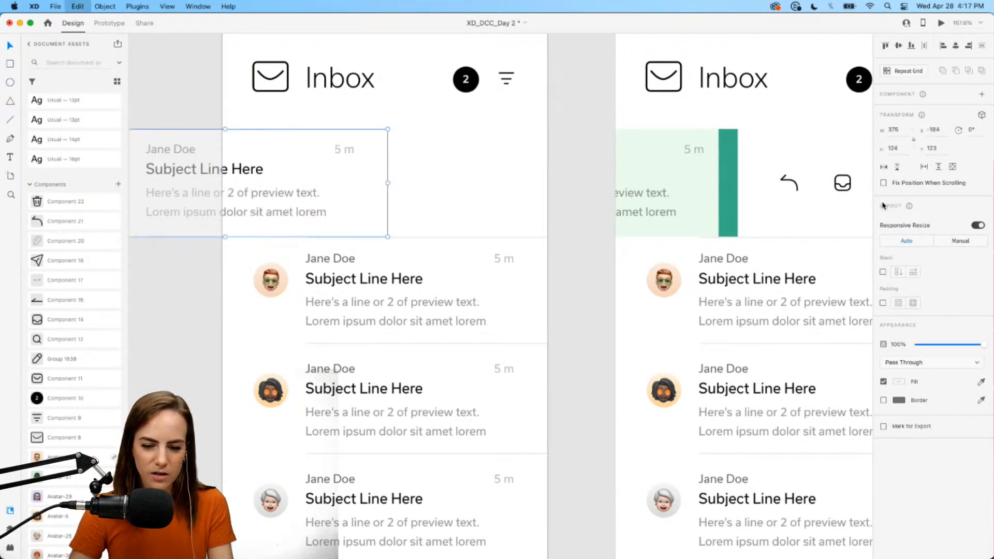
- Copy the icon group into the home artboard's first row, send it to the back, and slide that row's email left to X -206
left_click(788, 182)
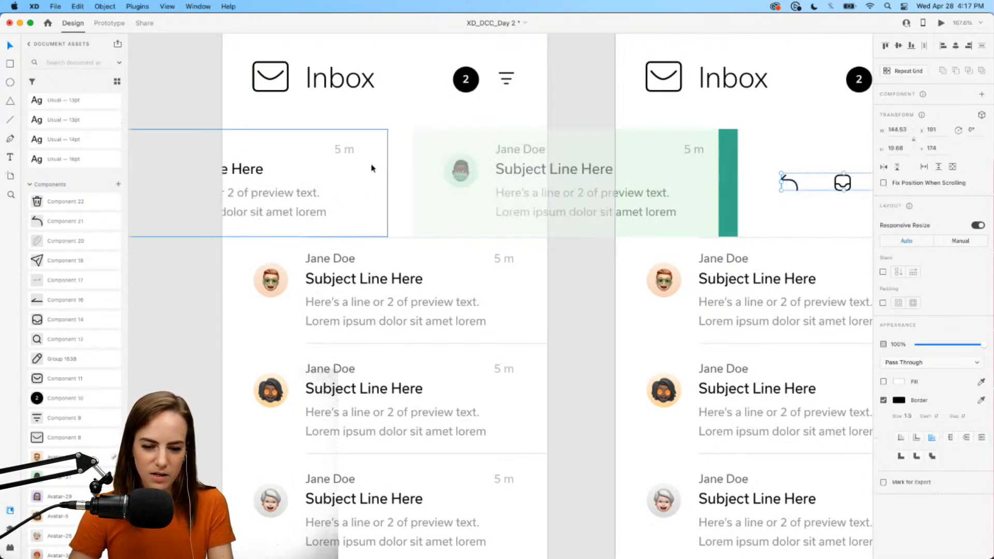
left_click(371, 168)
key("super+v")
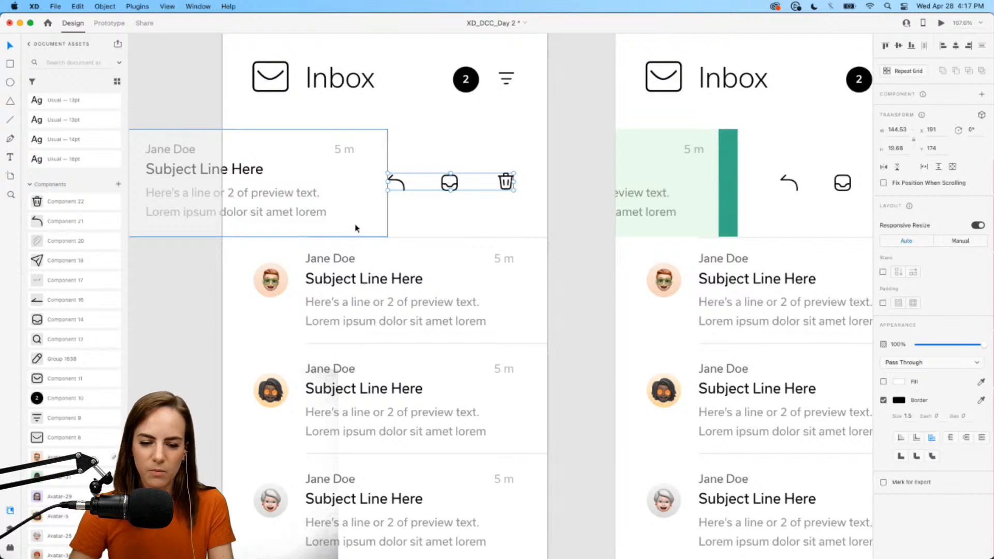
right_click(444, 186)
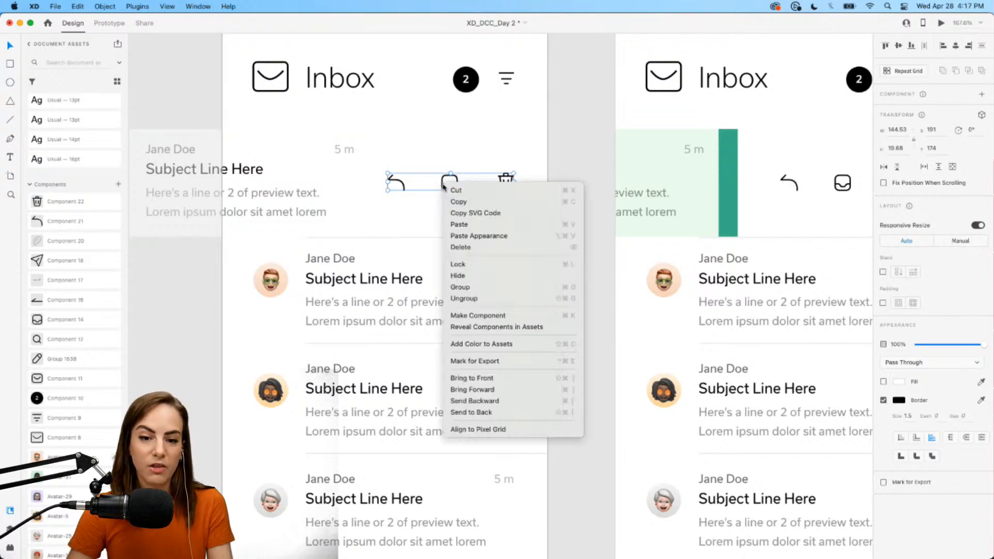
left_click(501, 412)
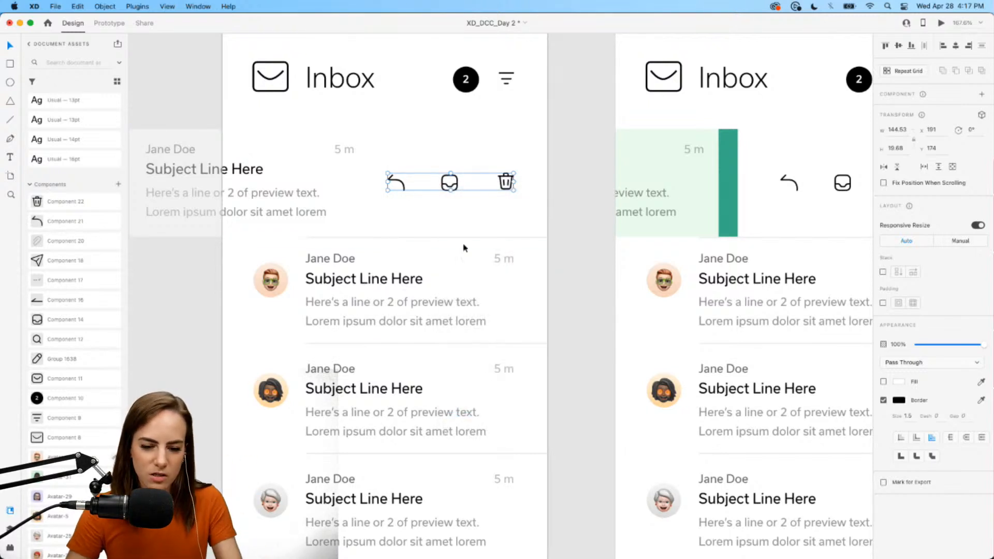
left_click(461, 222)
left_click_drag(342, 211, 326, 210)
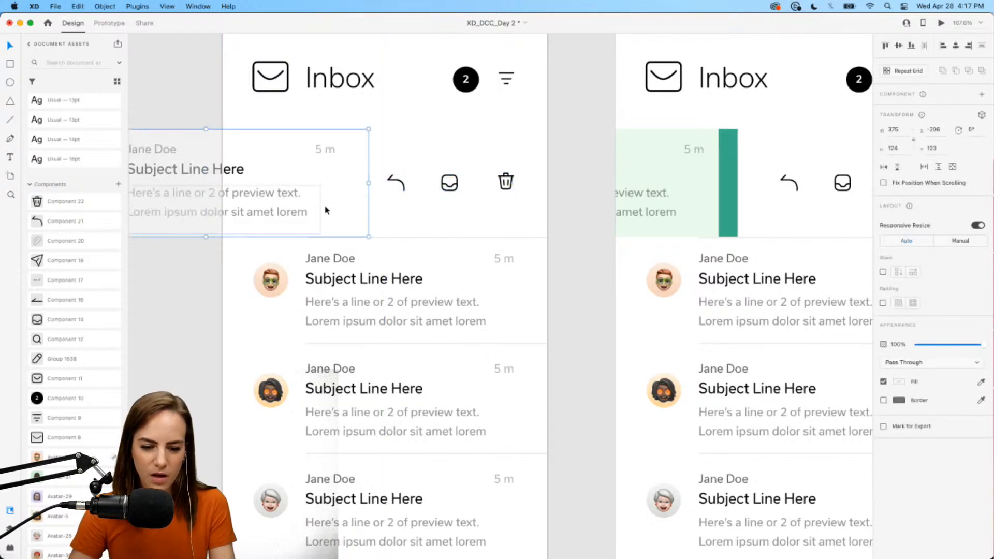
- Shrink the reply arrow in the home artboard's icon group about its centre to 4.28 × 4
scroll(391, 182, "up", 10)
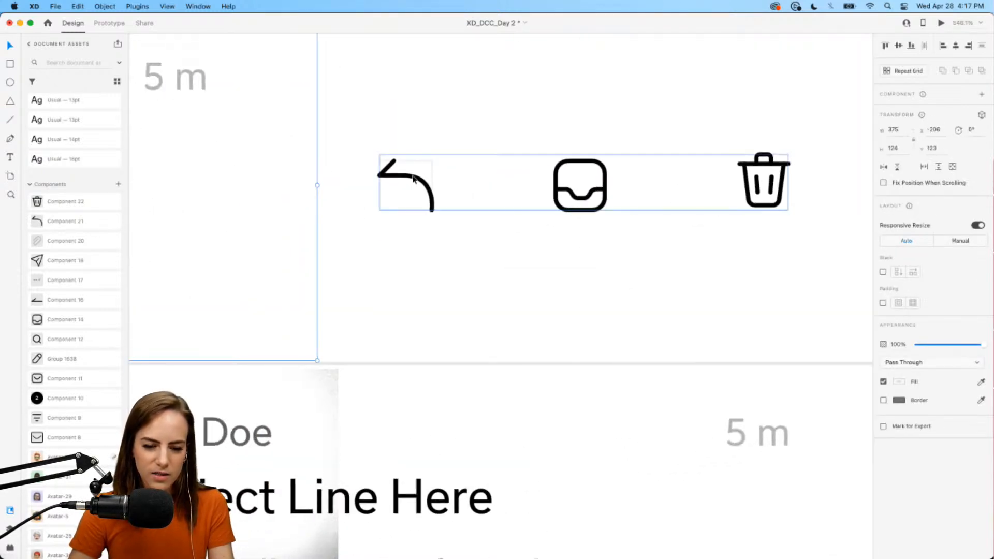
double_click(414, 179)
key("alt")
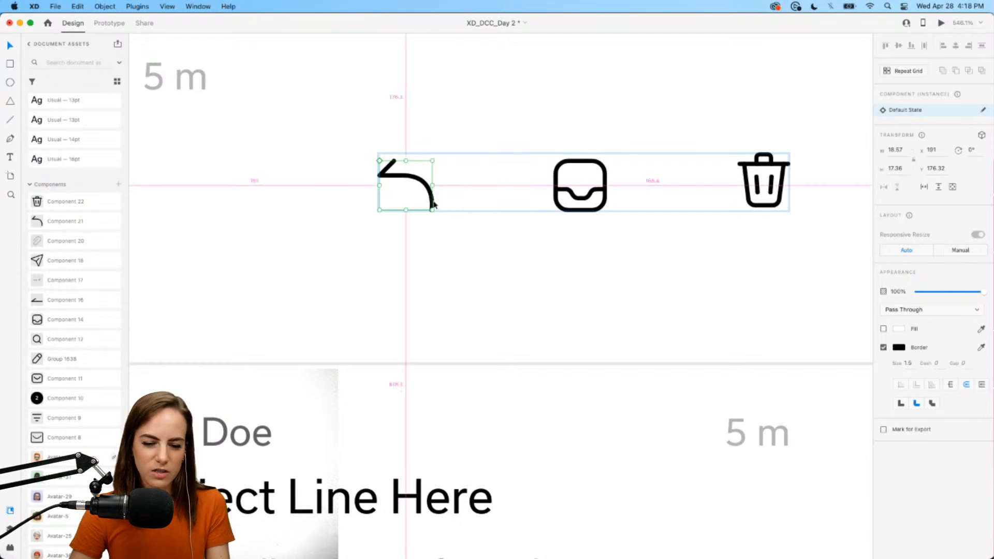
left_click_drag(435, 211, 417, 195)
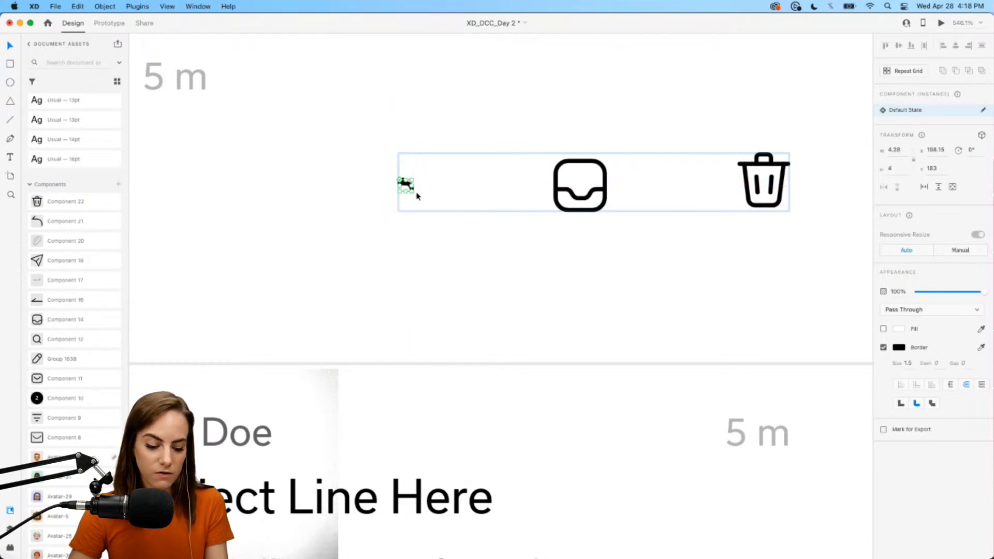
- Shrink the inbox tray icon in the home artboard's icon group about its centre to 5.36 × 5.36
scroll(457, 200, "right", 2)
left_click(538, 213)
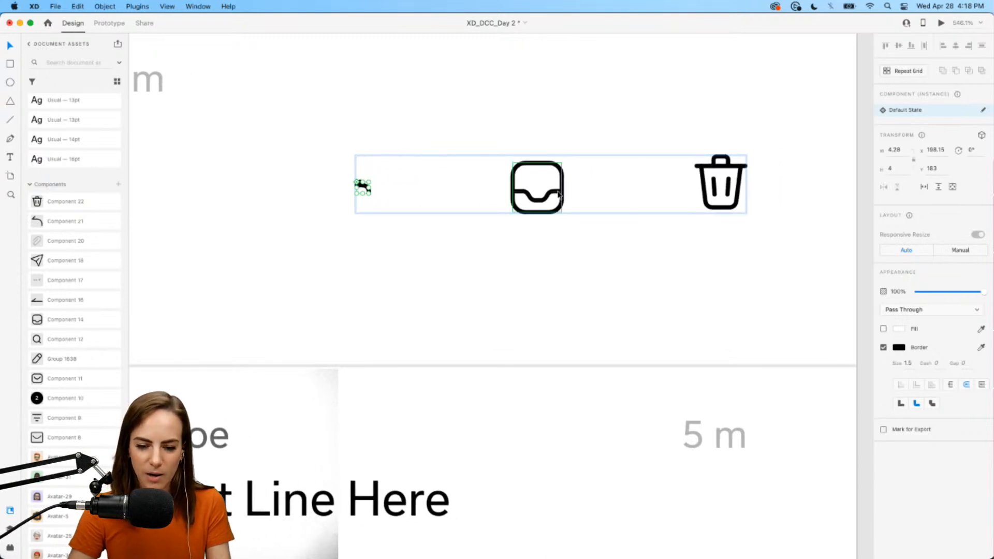
left_click_drag(559, 211, 547, 196)
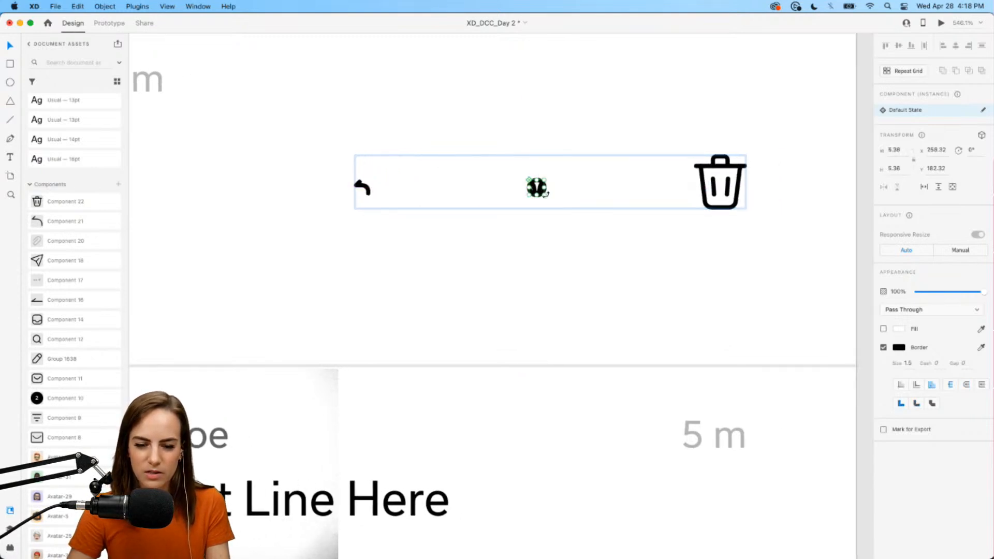
- Shrink the trash icon in the home artboard's icon group about its centre to match the other two icons
scroll(673, 206, "right", 4)
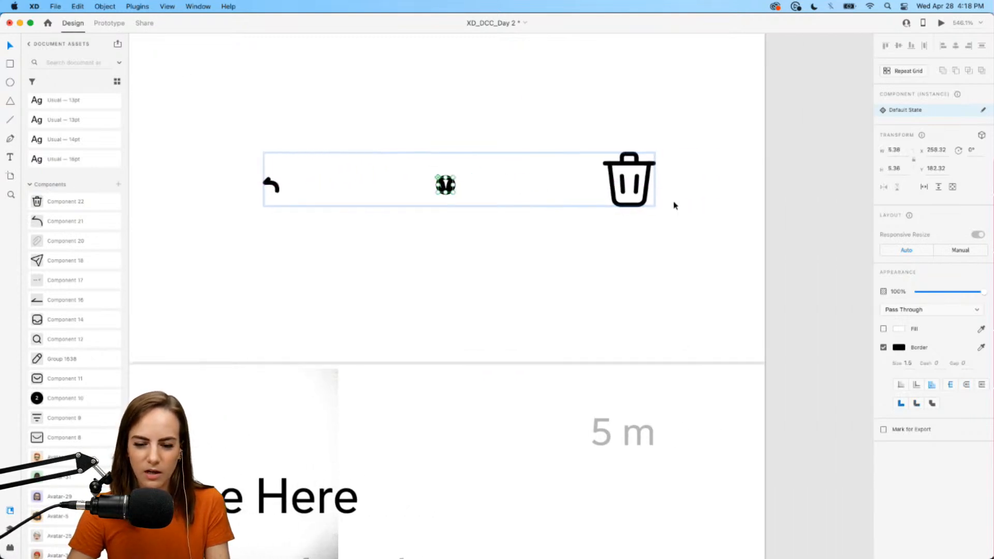
left_click(643, 201)
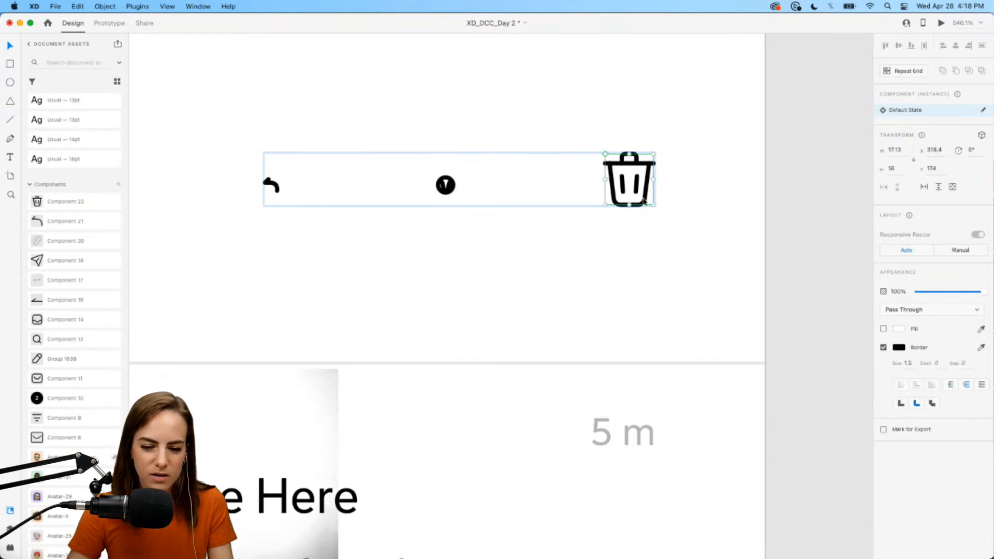
key("alt")
left_click_drag(654, 205, 642, 192)
left_click(659, 263)
scroll(659, 263, "down", 3)
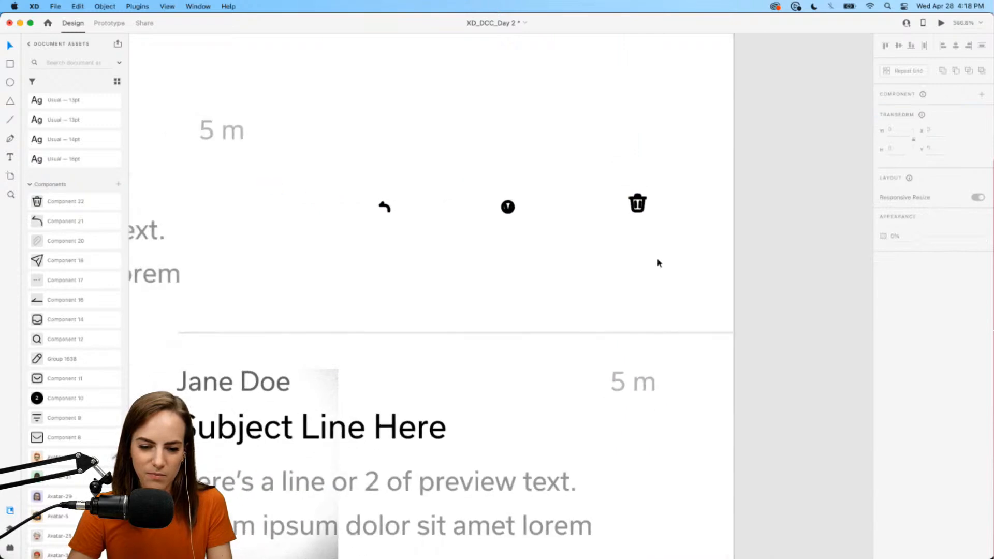
- Set the home artboard's icon group to 0% opacity and slide the first email entry back to X 0
left_click(647, 208)
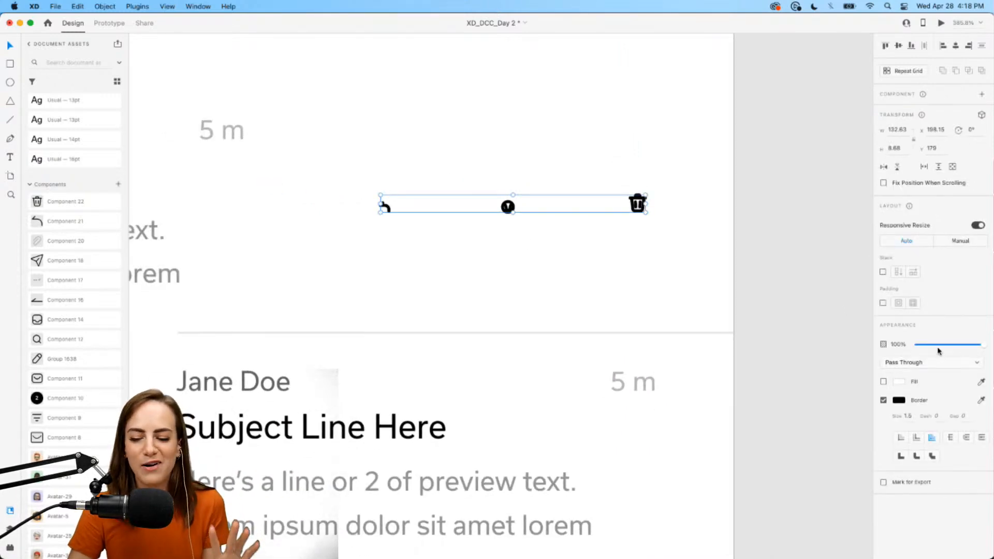
left_click_drag(938, 351, 909, 344)
left_click(812, 284)
scroll(815, 288, "down", 4)
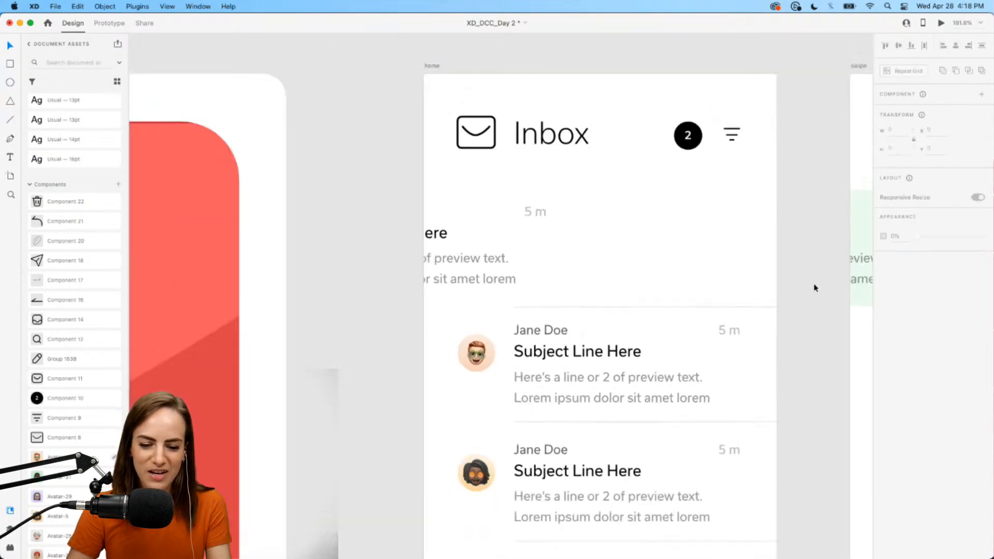
left_click_drag(543, 270, 723, 266)
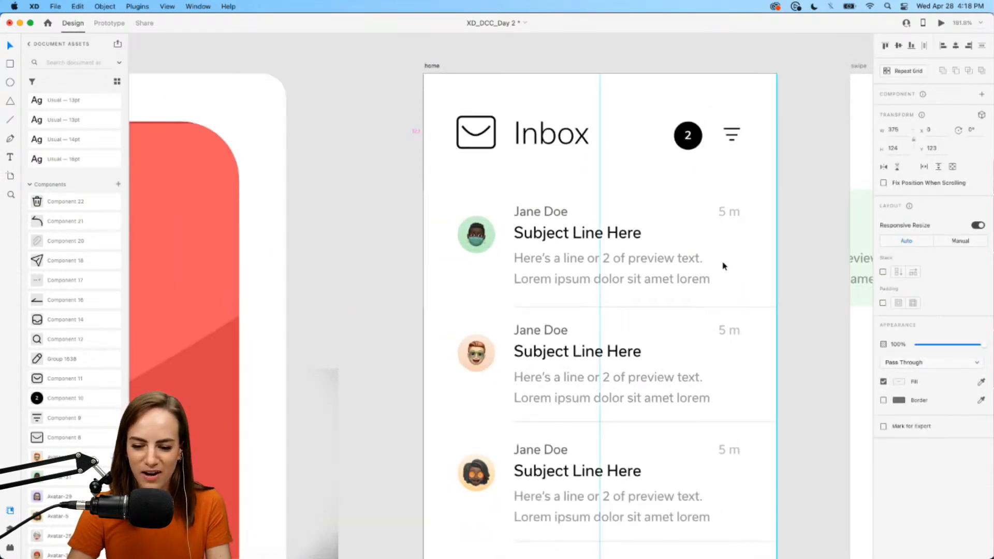
scroll(723, 266, "down", 4)
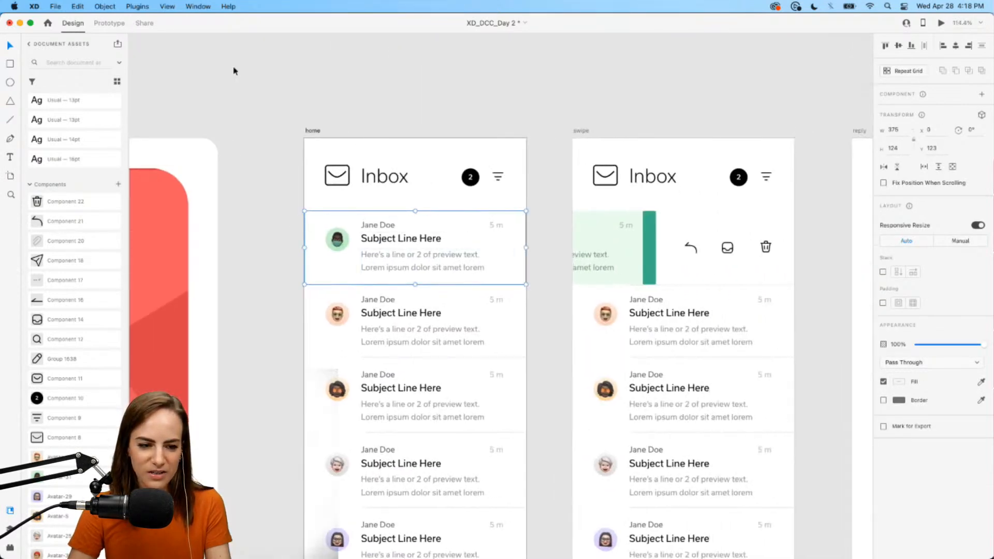
- Link the home artboard's first email entry to the swipe artboard with a Drag trigger and Auto-Animate action
left_click(108, 24)
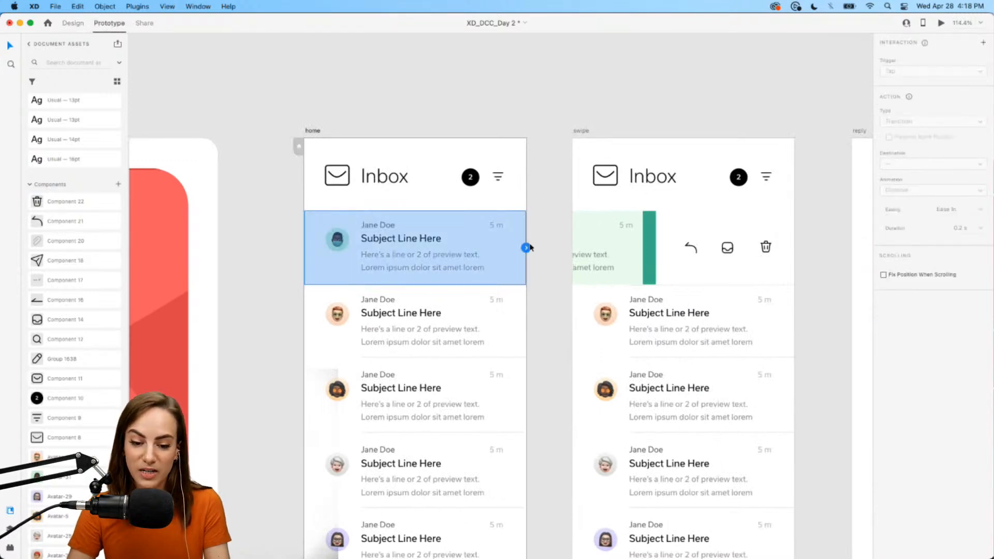
left_click_drag(526, 248, 578, 323)
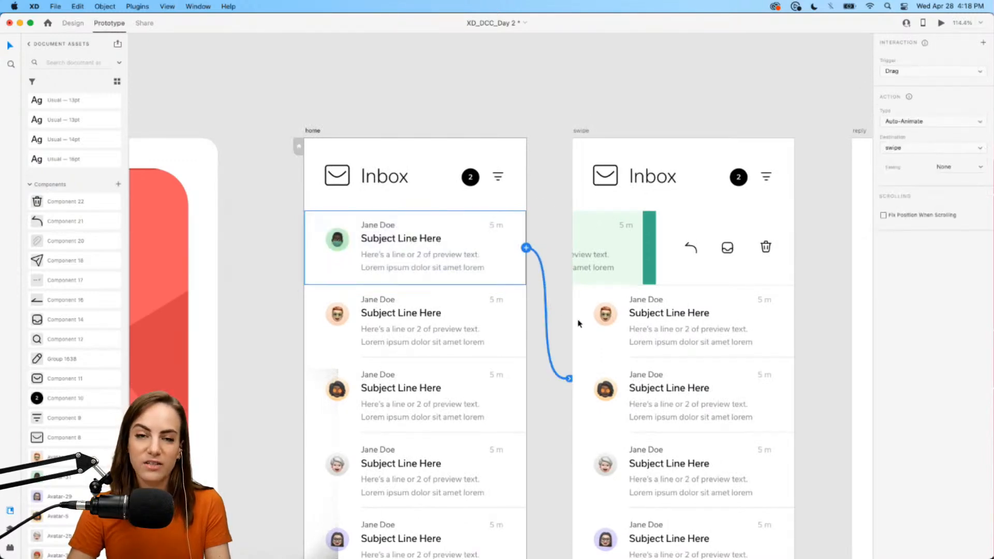
scroll(578, 324, "right", 3)
scroll(578, 324, "down", 2)
scroll(578, 323, "right", 2)
scroll(578, 323, "down", 1)
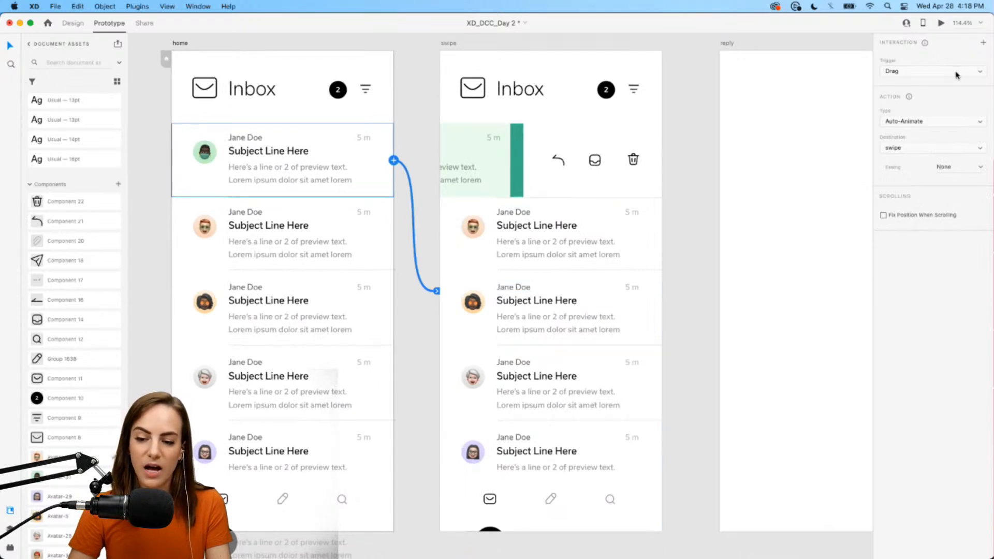
left_click(956, 75)
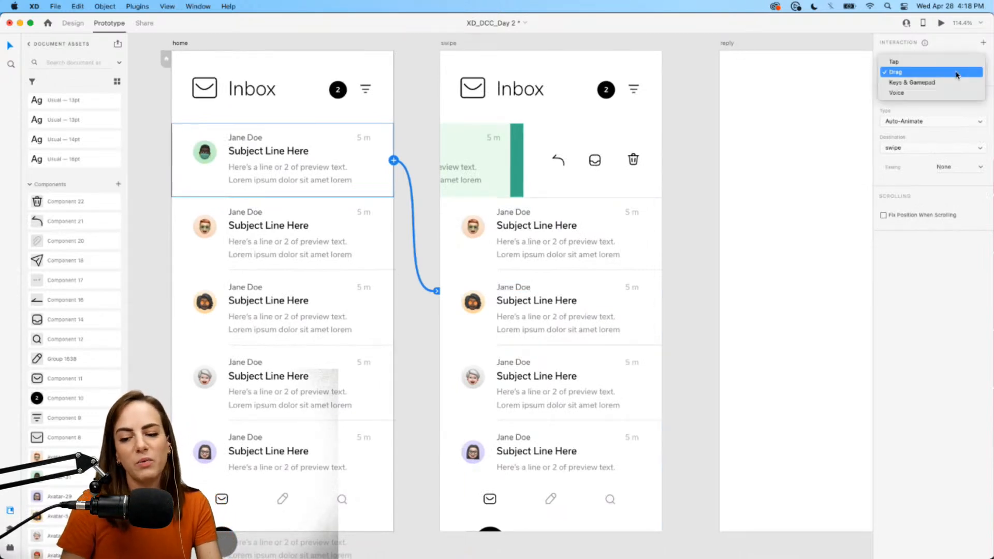
left_click(956, 73)
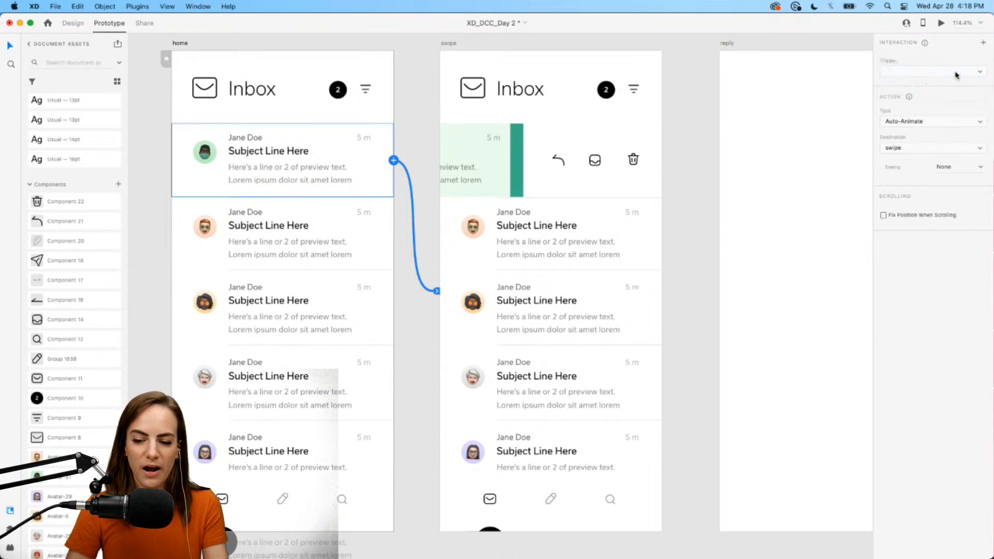
left_click(936, 123)
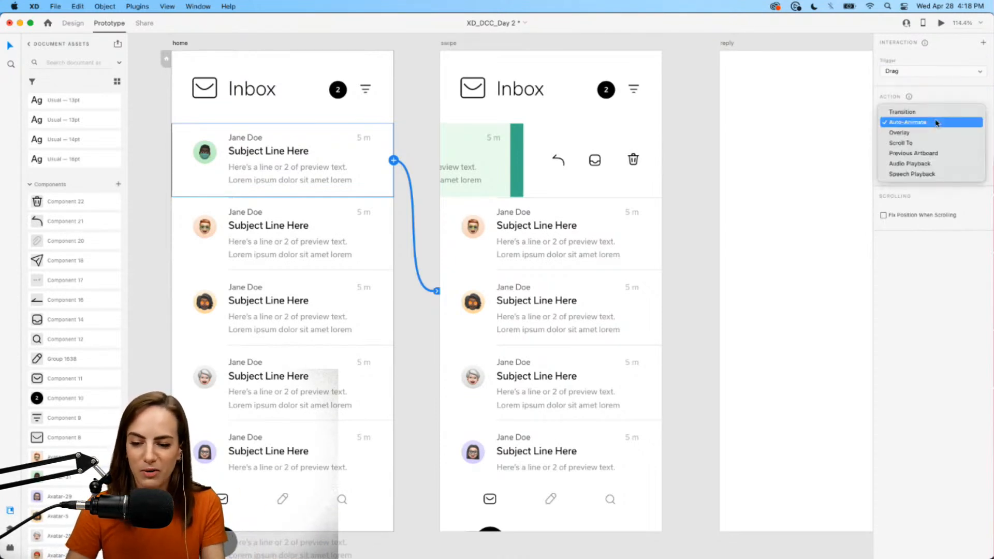
left_click(936, 123)
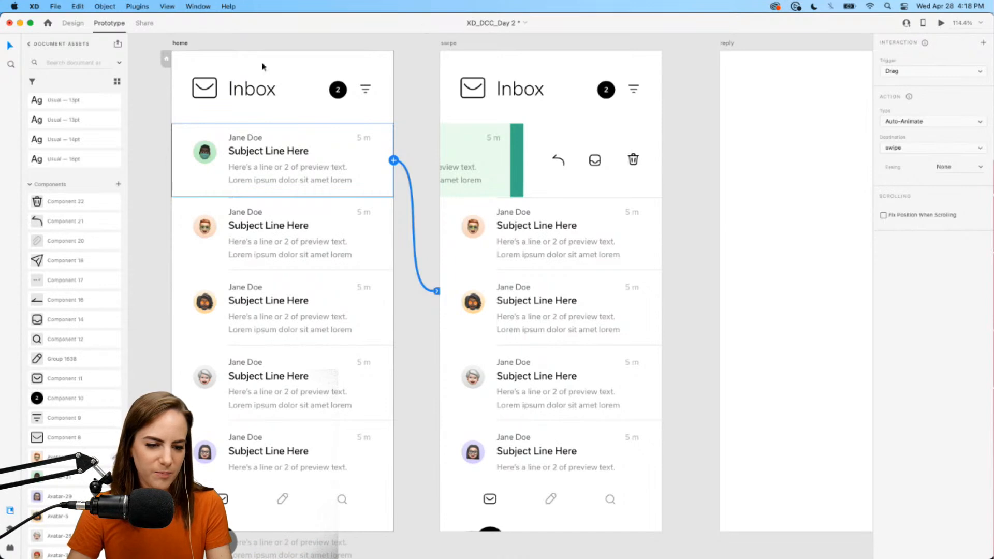
- Make the home artboard the starting screen of a prototype flow
scroll(155, 82, "up", 2)
scroll(155, 83, "left", 2)
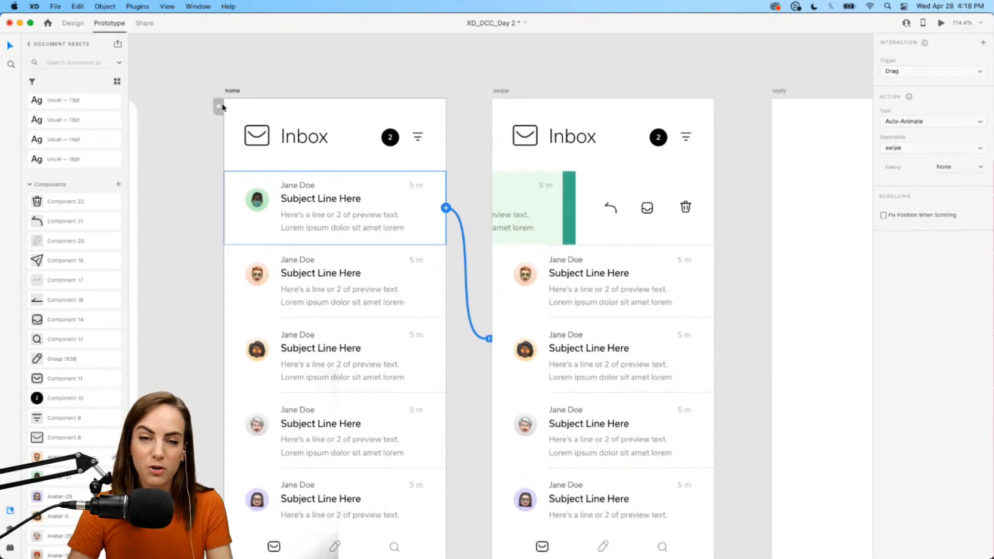
left_click(219, 108)
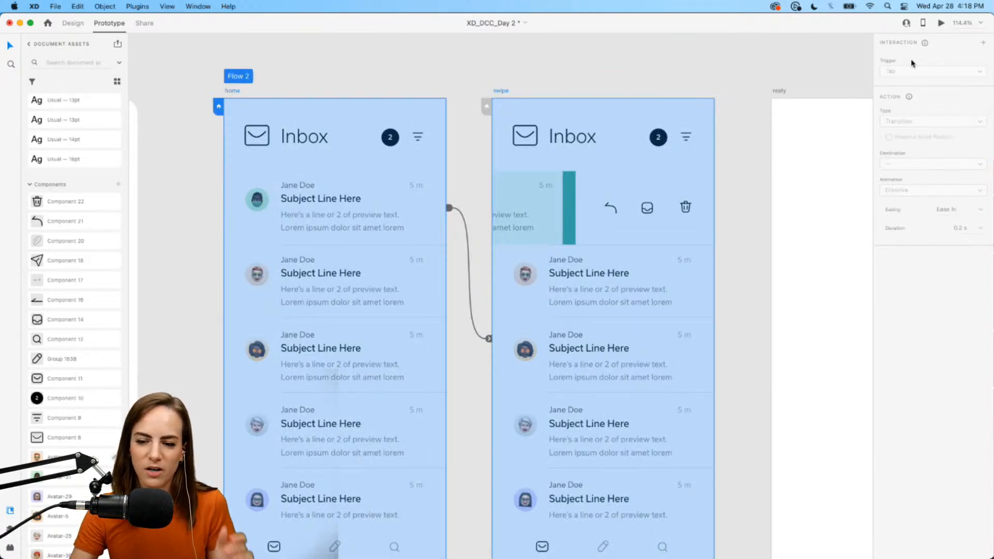
- Preview the prototype and test swiping the first email left to reveal the action icons
left_click(941, 23)
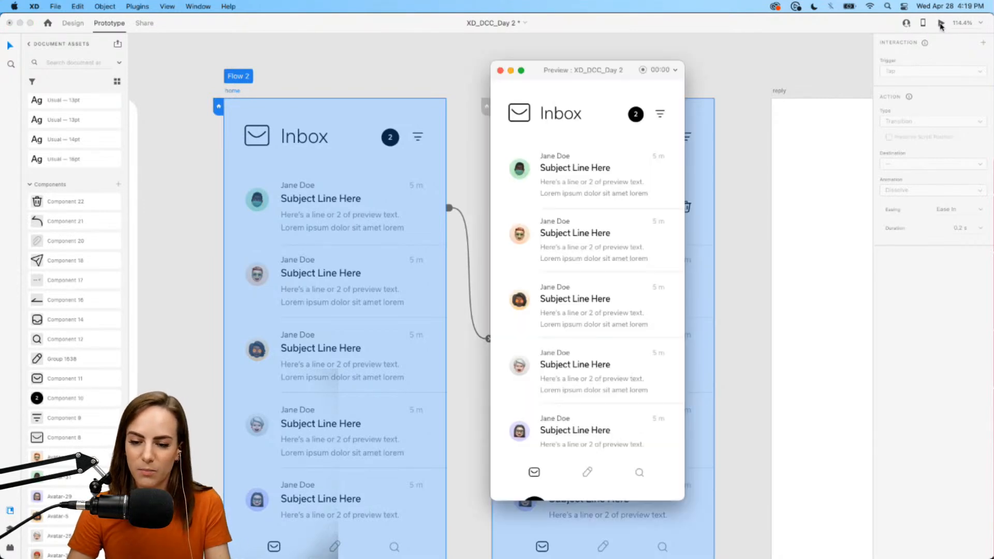
left_click_drag(564, 71, 596, 58)
scroll(388, 119, "right", 5)
left_click_drag(709, 171, 601, 179)
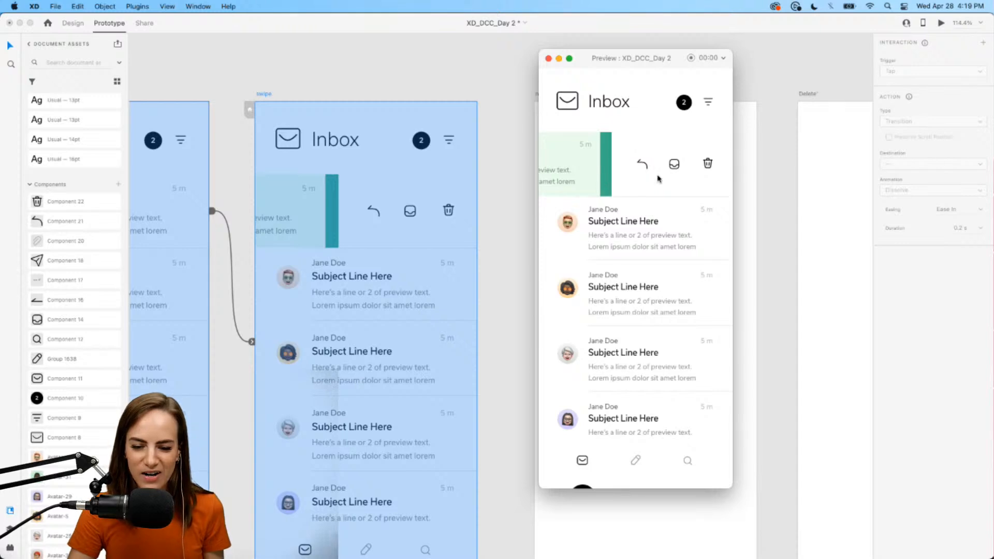
left_click(548, 59)
- Link the swipe artboard's shifted email entry back to the home artboard with a Drag trigger and Auto-Animate
scroll(572, 173, "left", 5)
left_click(544, 194)
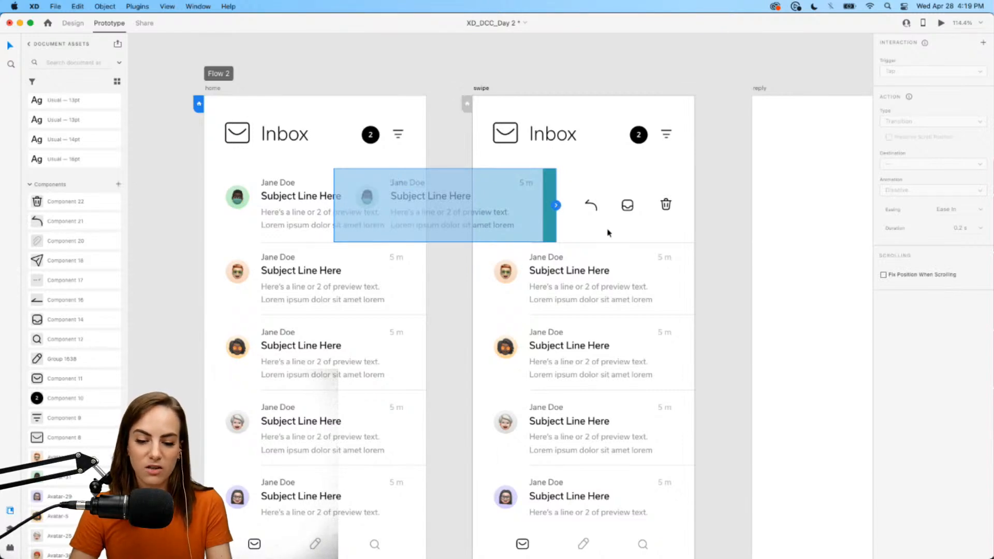
left_click_drag(556, 206, 409, 333)
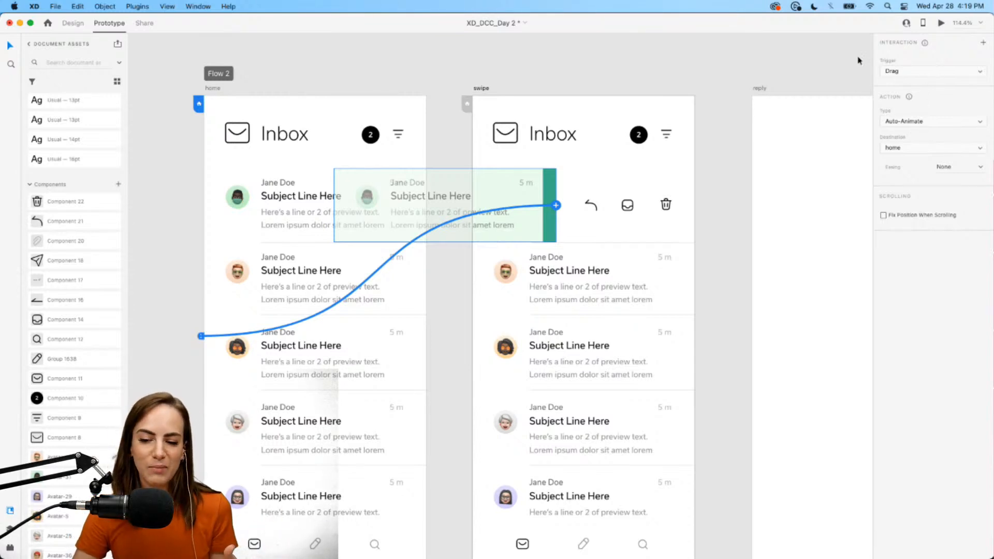
- Preview the prototype and test swiping the first email right to close and left to reopen the icons
left_click(941, 23)
left_click_drag(566, 178, 784, 170)
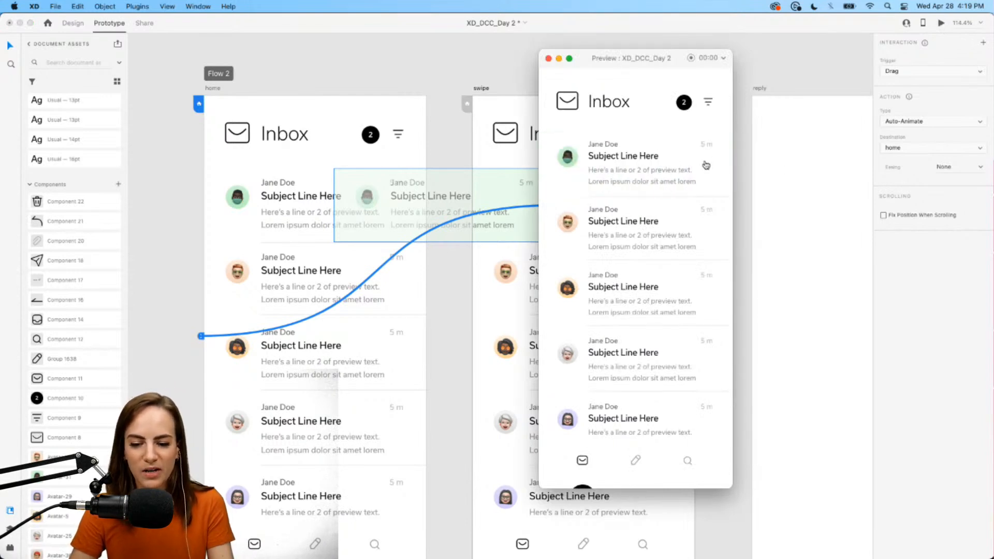
left_click_drag(706, 165, 582, 165)
left_click(549, 59)
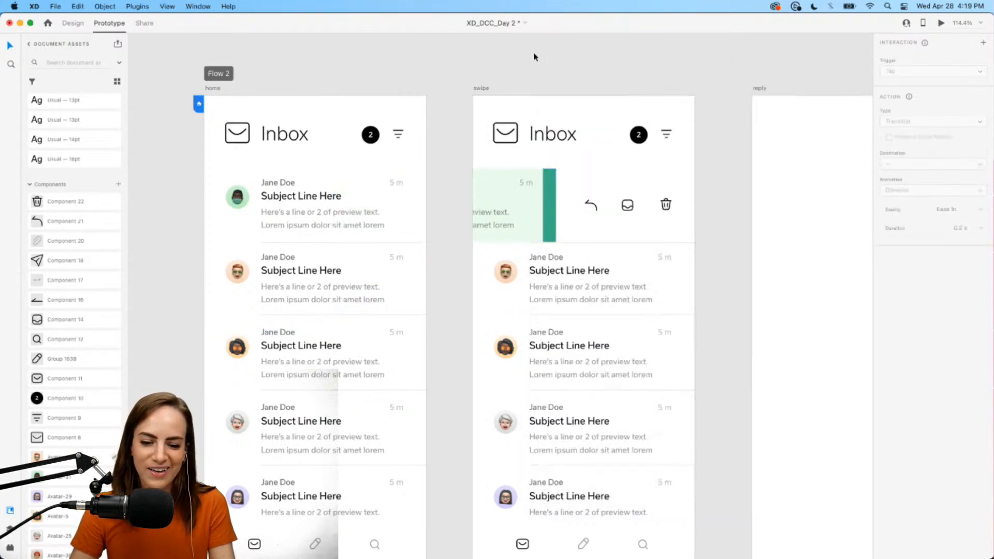
scroll(533, 55, "down", 3)
scroll(533, 56, "right", 1)
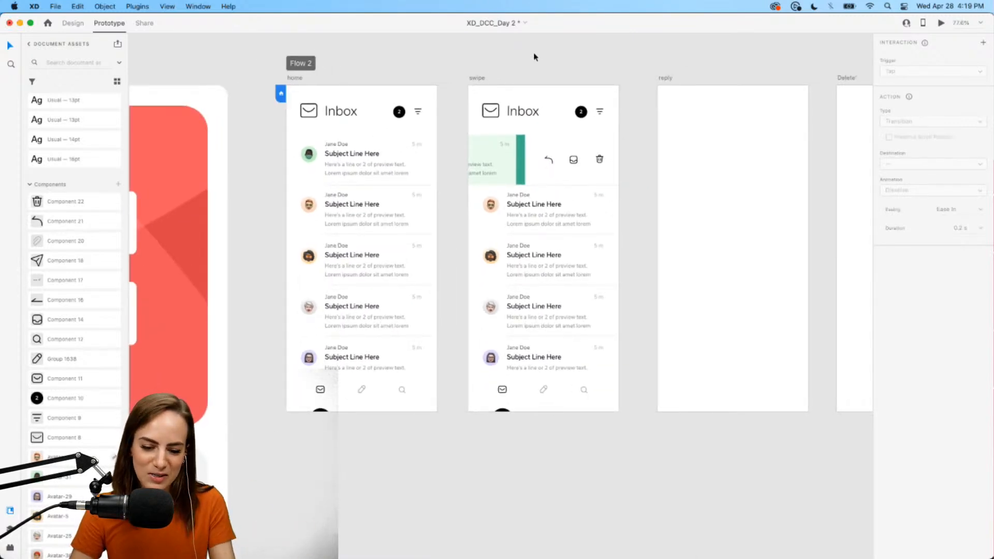
scroll(535, 57, "right", 3)
scroll(572, 104, "right", 3)
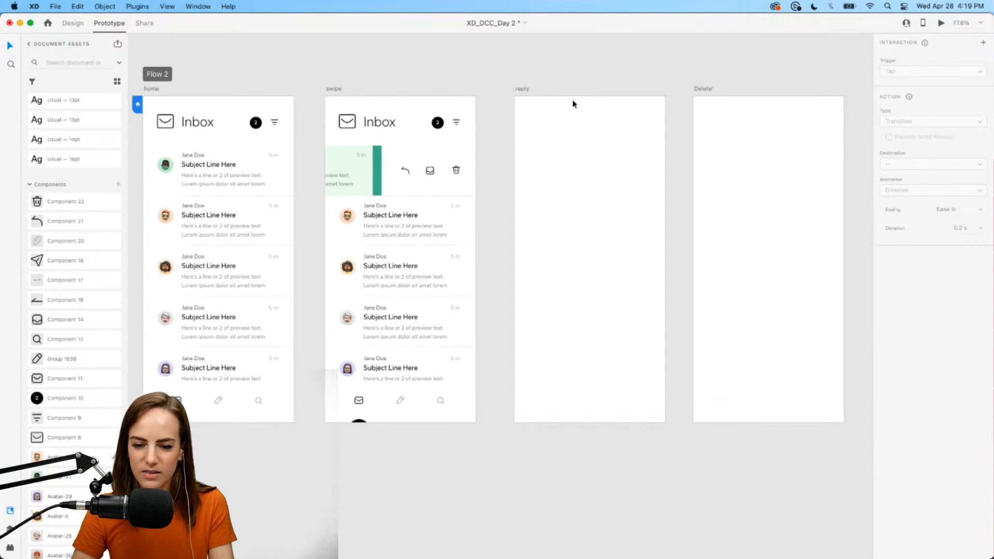
scroll(528, 165, "left", 3)
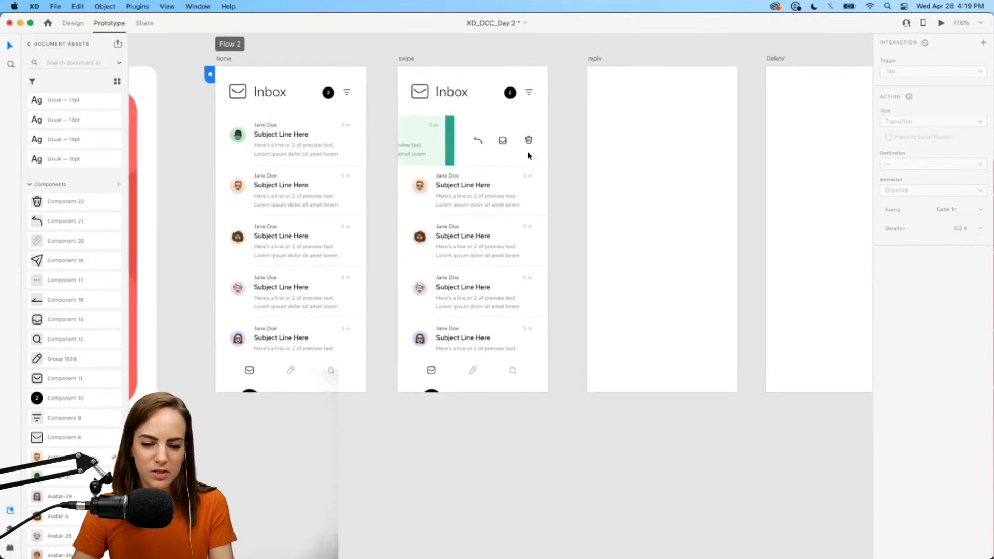
scroll(527, 155, "up", 3)
scroll(528, 154, "right", 2)
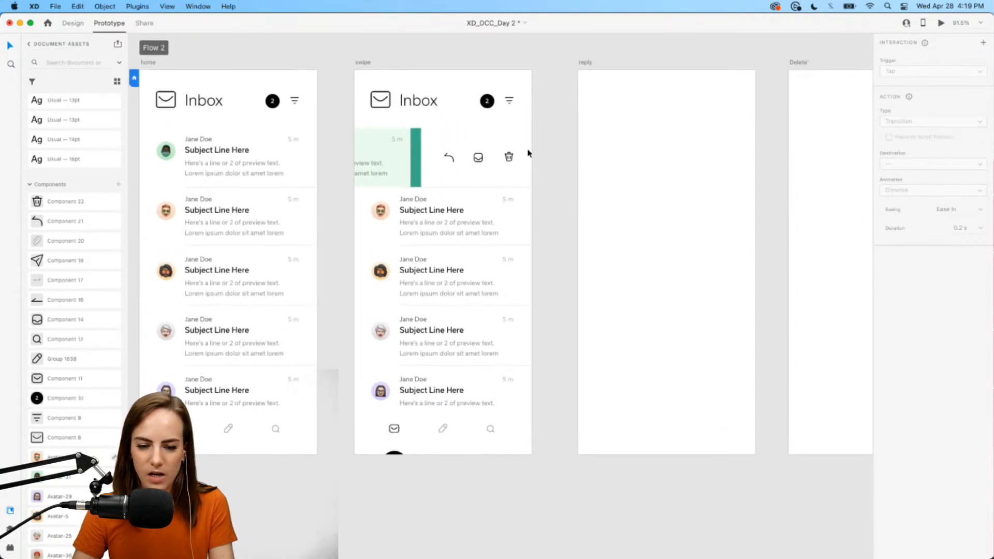
scroll(528, 153, "down", 3)
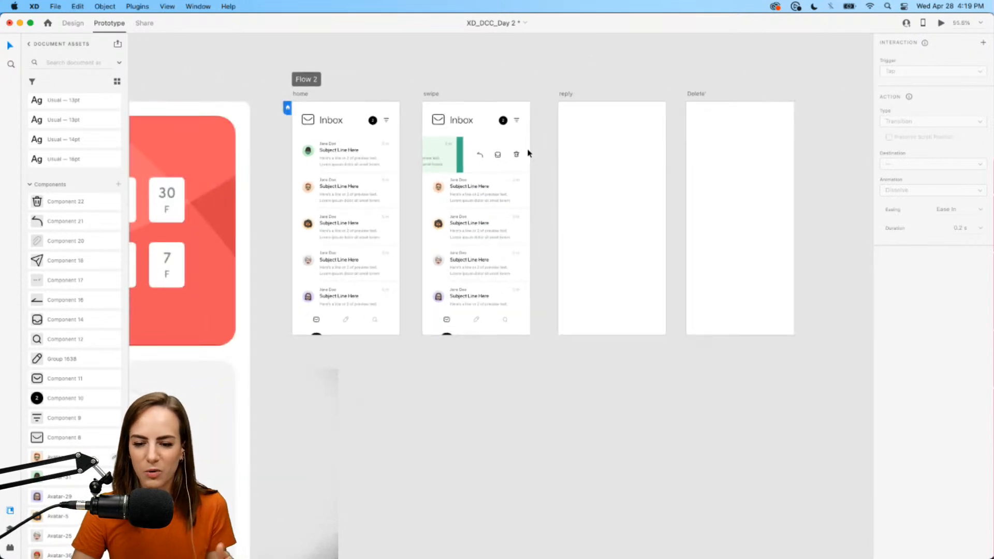
scroll(490, 169, "up", 5)
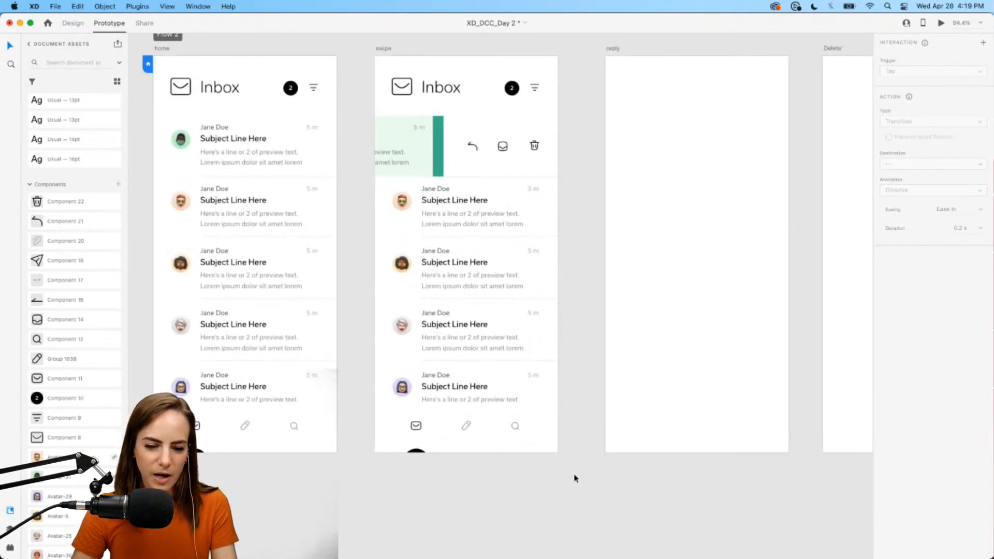
- Link the trash icon in the swipe artboard's icon group to the Delete artboard with a Drag trigger and Auto-Animate
scroll(381, 478, "left", 3)
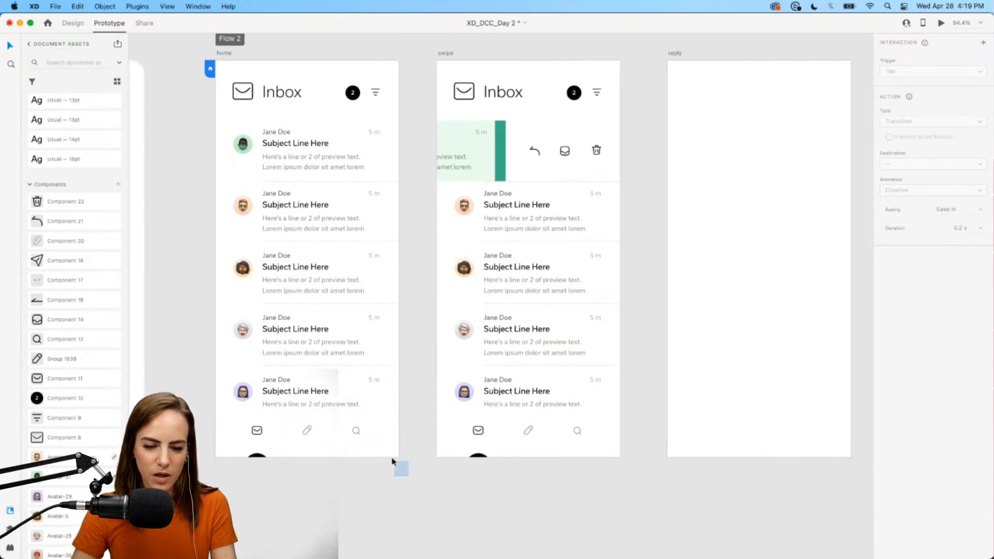
left_click(596, 158)
left_click(596, 154)
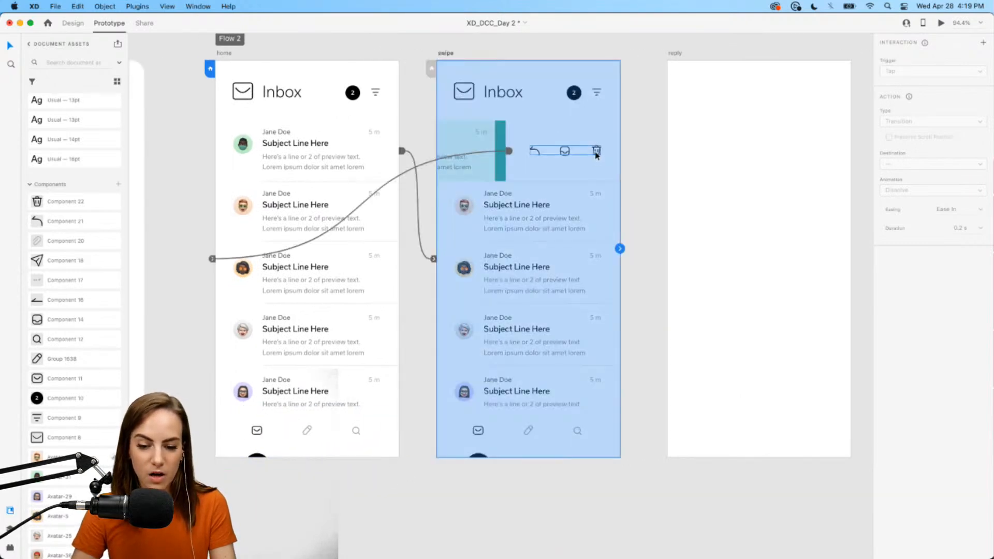
scroll(596, 154, "up", 4)
scroll(596, 154, "down", 5)
scroll(596, 154, "right", 4)
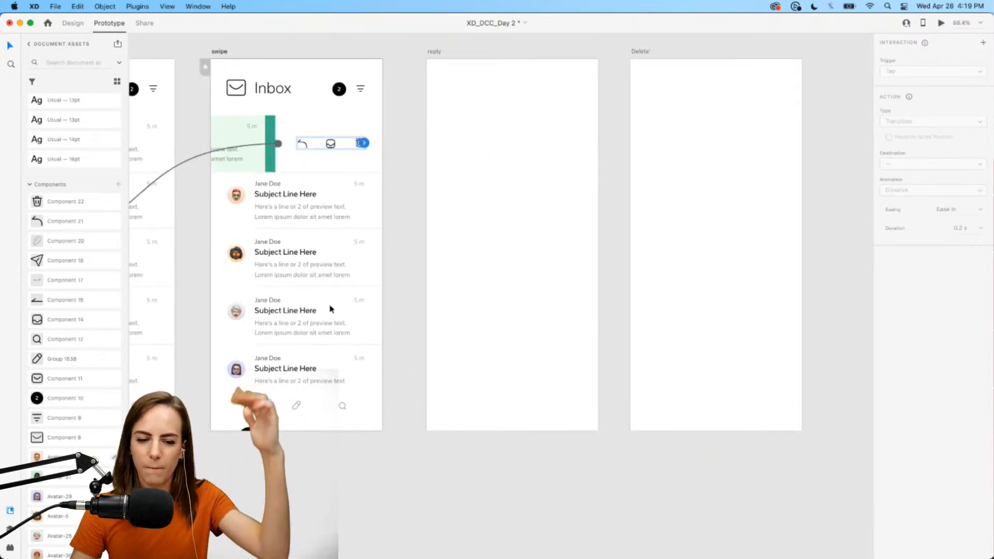
left_click_drag(364, 143, 645, 196)
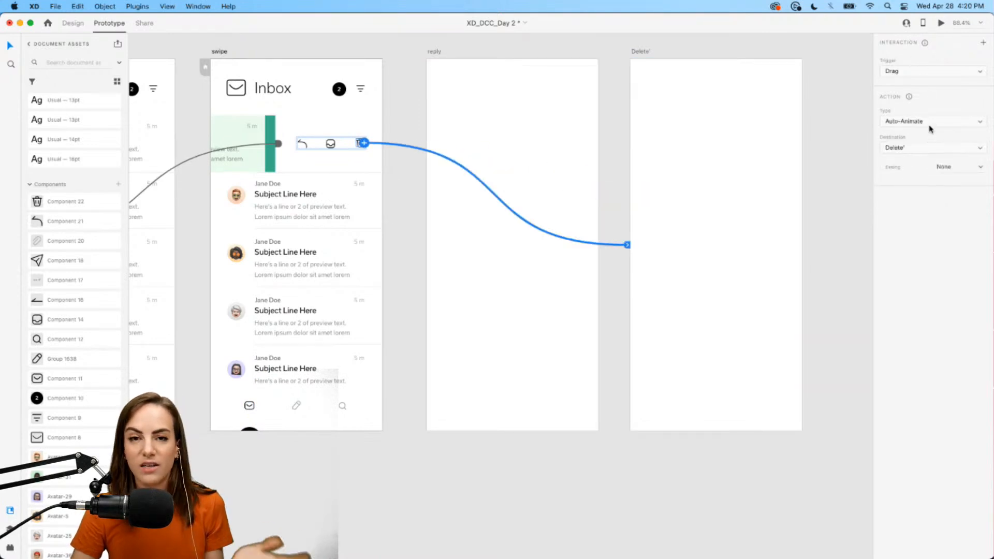
scroll(747, 143, "left", 3)
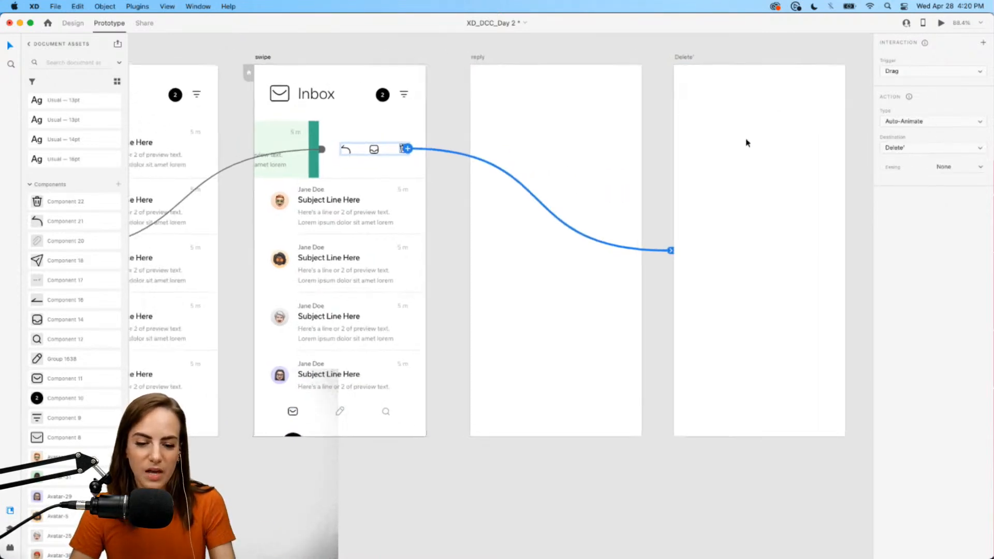
- Copy the entire contents of the swipe artboard and paste them onto the empty Delete artboard
left_click(500, 255)
scroll(500, 255, "left", 2)
left_click_drag(564, 448, 386, 80)
left_click(74, 22)
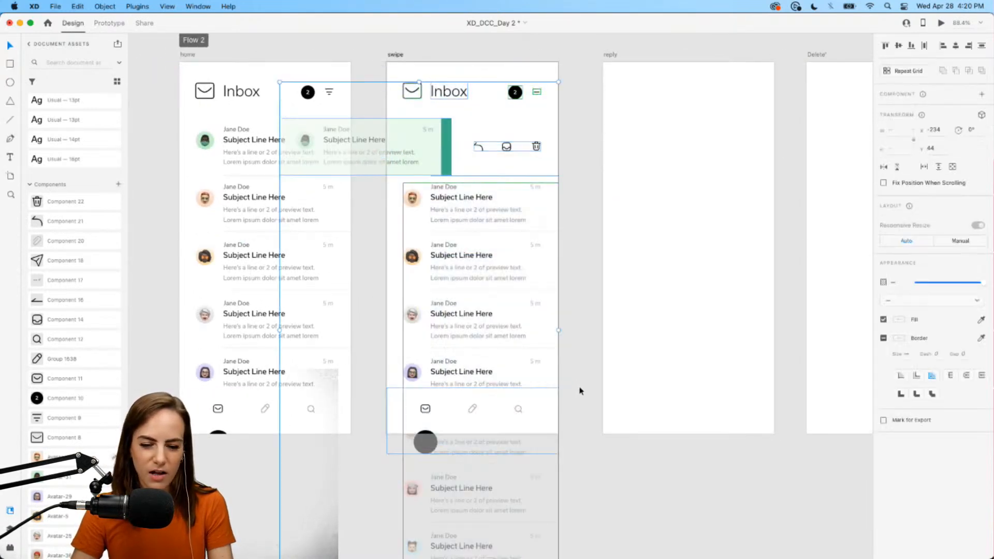
left_click_drag(570, 443, 379, 78)
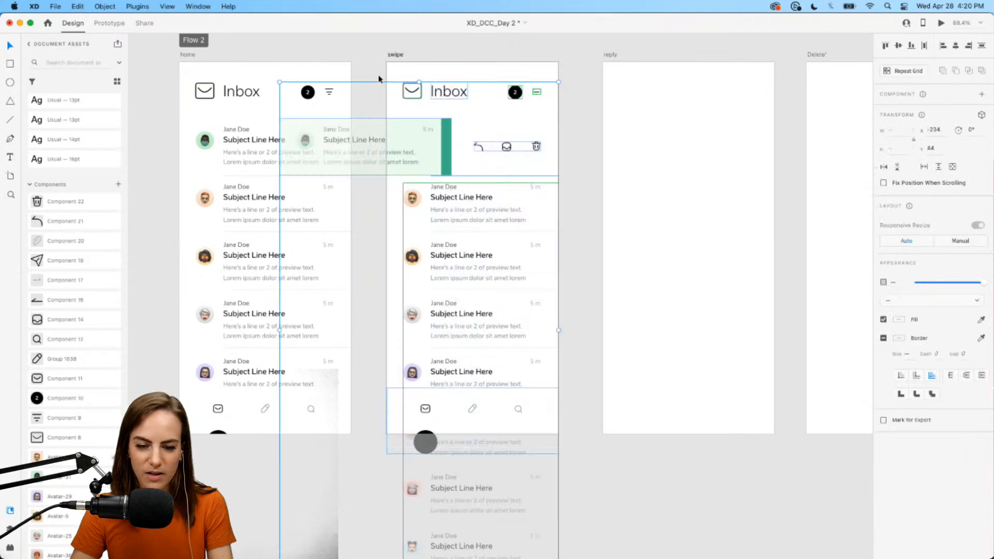
scroll(379, 79, "right", 10)
left_click(464, 100)
key("super+v")
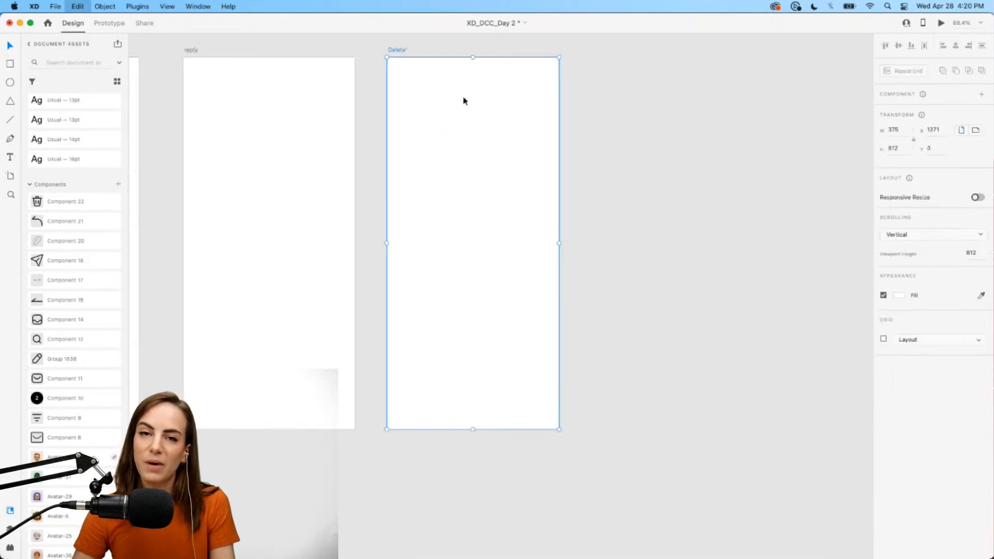
- Shift the green-highlighted email entry on the Delete artboard left to X -339 and set its opacity to 0%
scroll(589, 135, "left", 5)
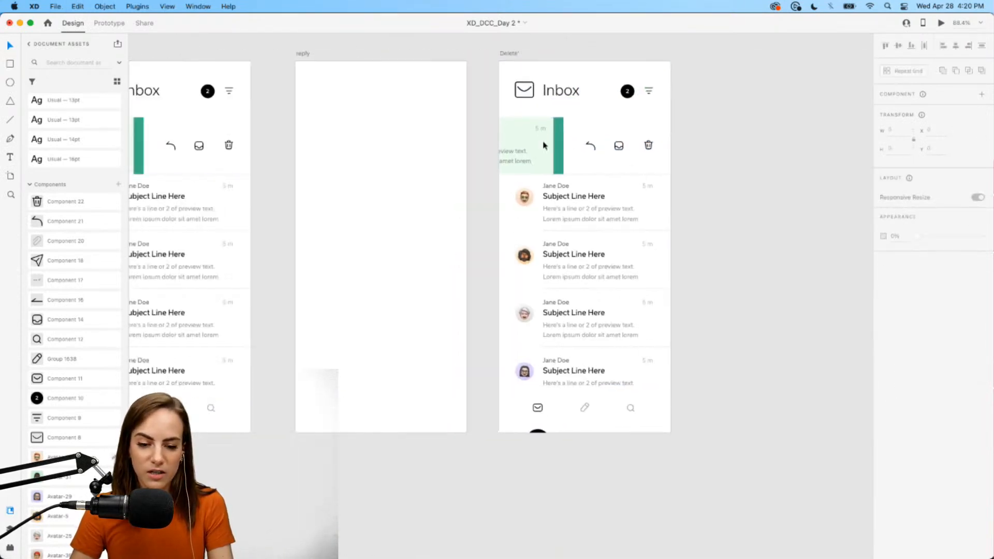
left_click_drag(548, 146, 494, 146)
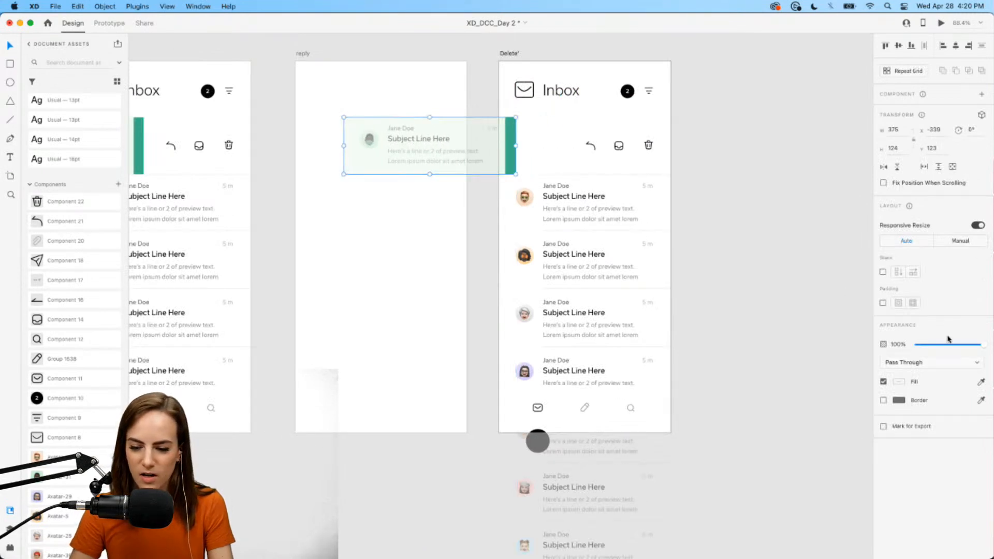
left_click_drag(932, 346, 903, 348)
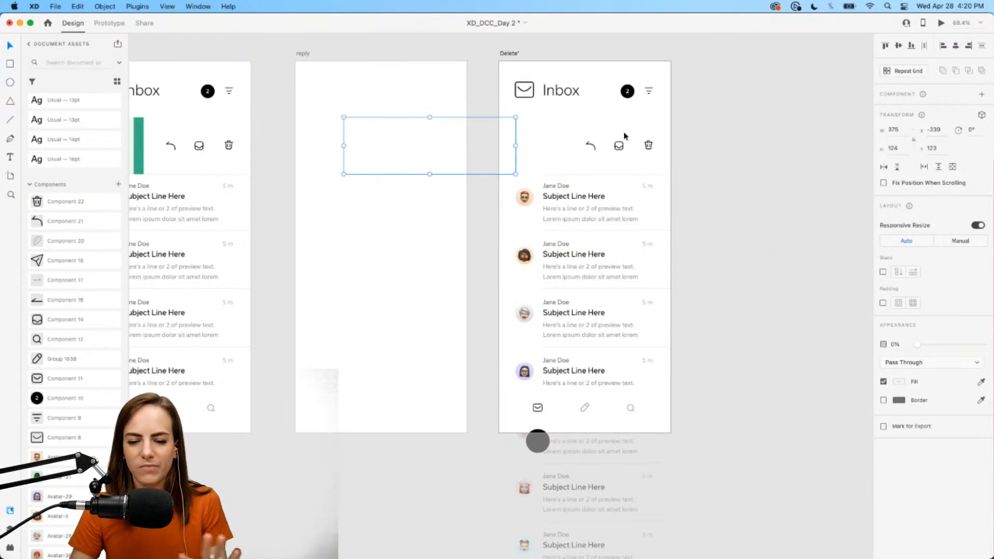
- Hide the Delete artboard's action icon group at 0% opacity and move the remaining emails up to fill the first row
scroll(653, 146, "up", 3)
left_click(646, 149)
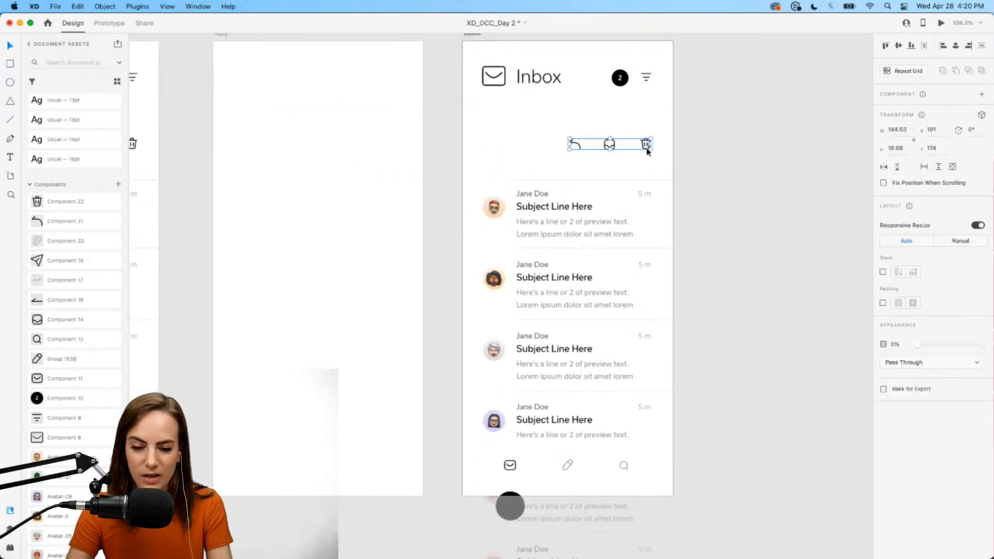
key("Delete")
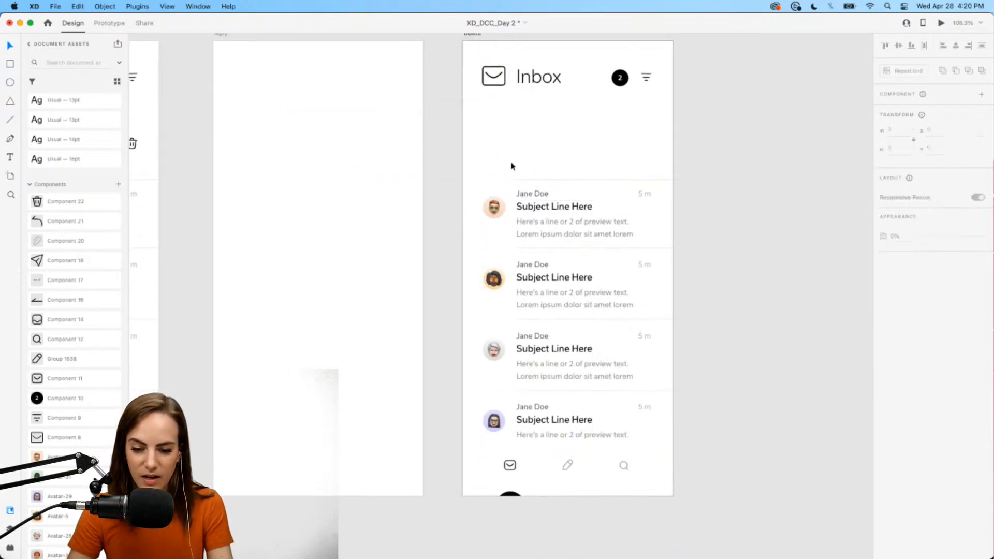
left_click(560, 208)
left_click_drag(560, 208, 551, 136)
- Try setting the hidden email entry on the Delete artboard to 100% opacity, and undo the change
left_click(477, 139)
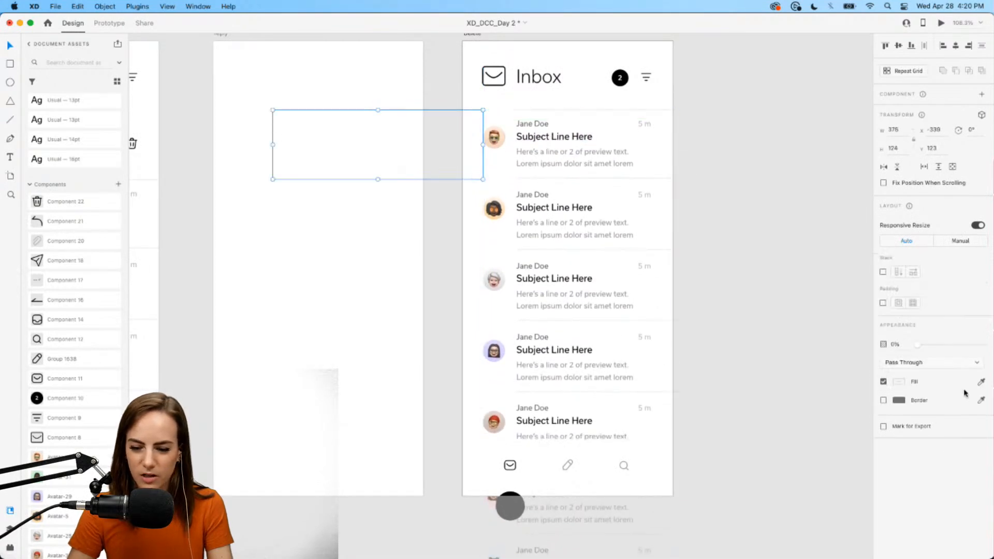
left_click(940, 346)
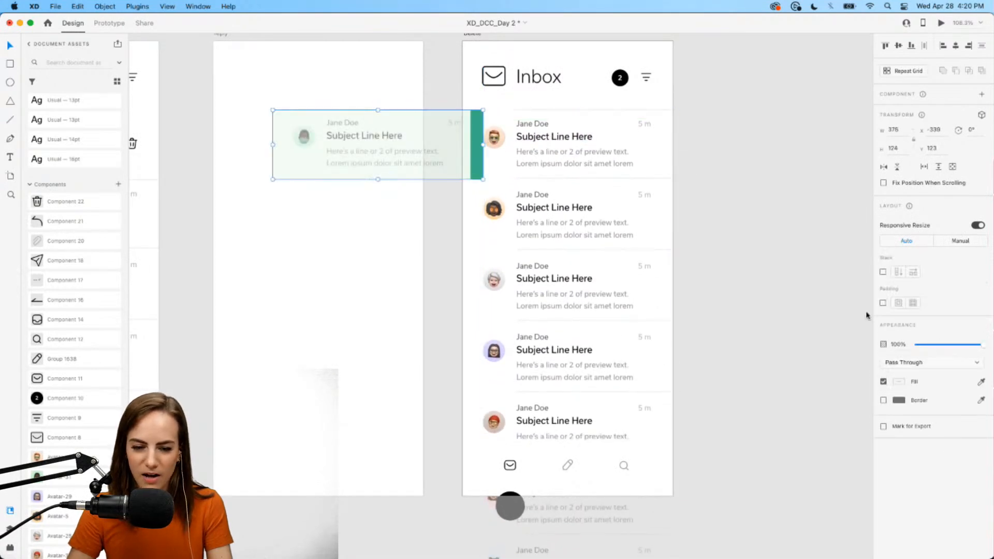
left_click(556, 150)
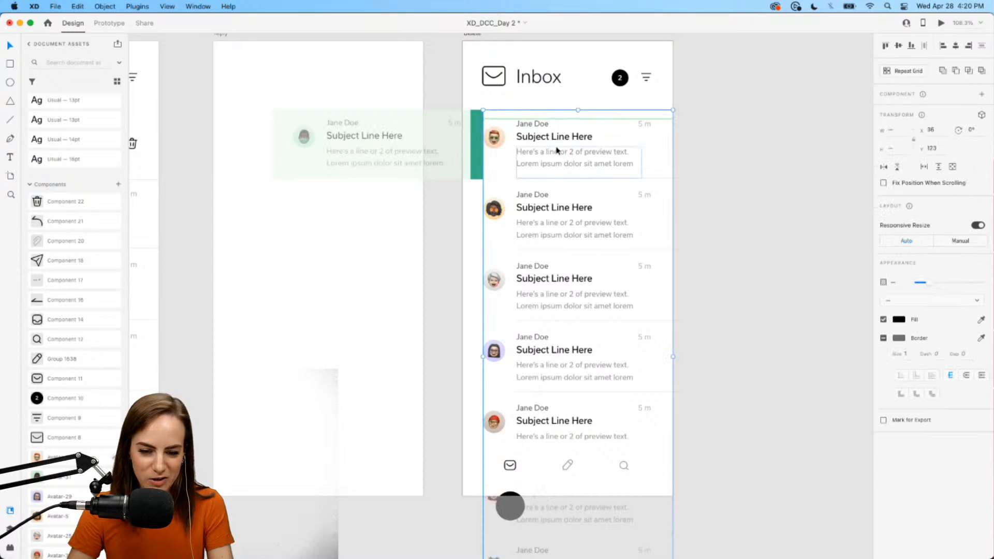
left_click(480, 149)
key("super+z")
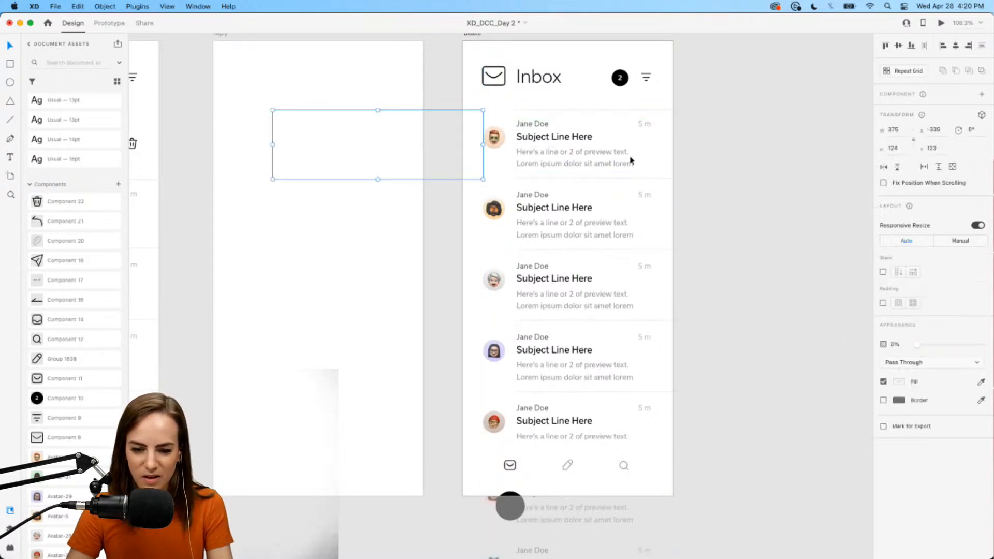
left_click(571, 111)
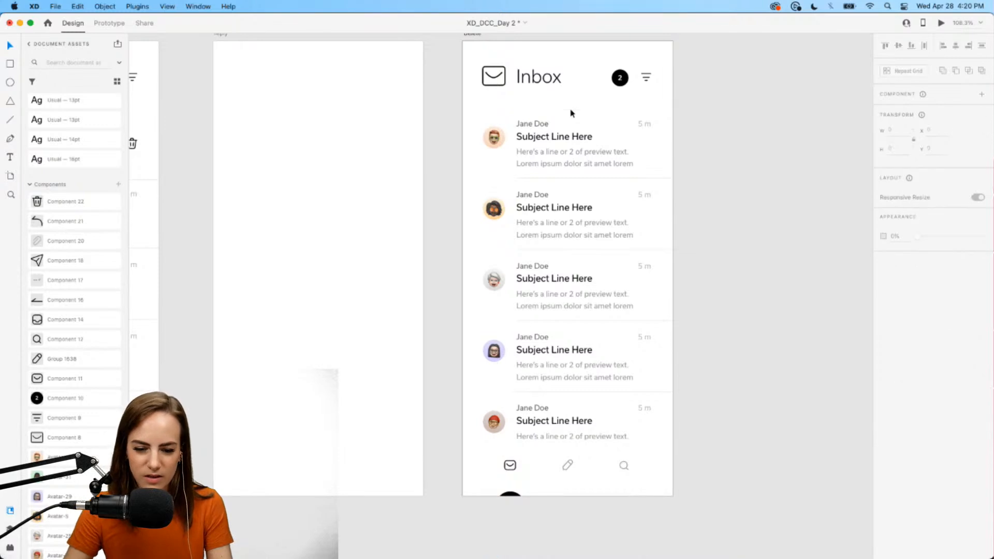
- Preview the prototype from the swipe artboard with its shifted email entry and action icons, and close the preview
key("super+0")
left_click(378, 150)
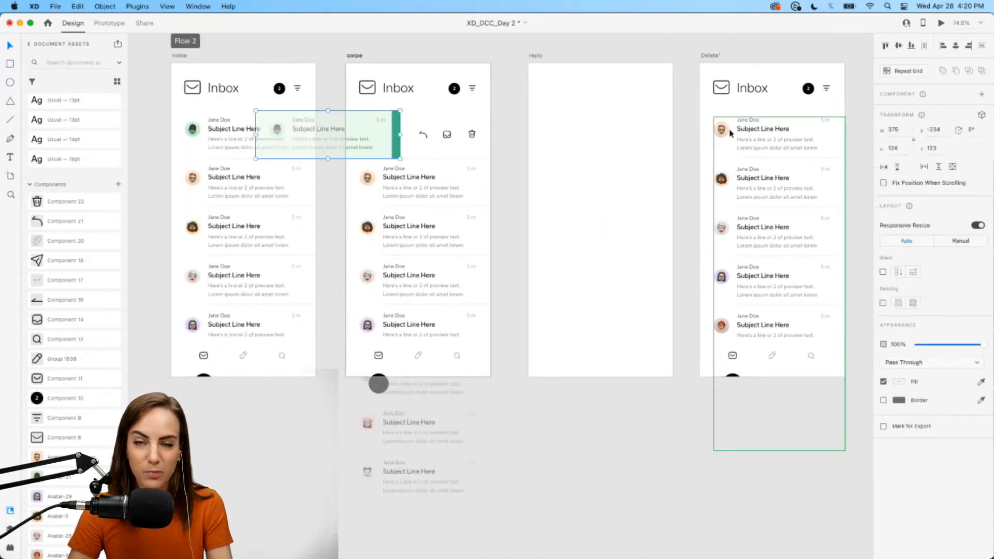
left_click(941, 24)
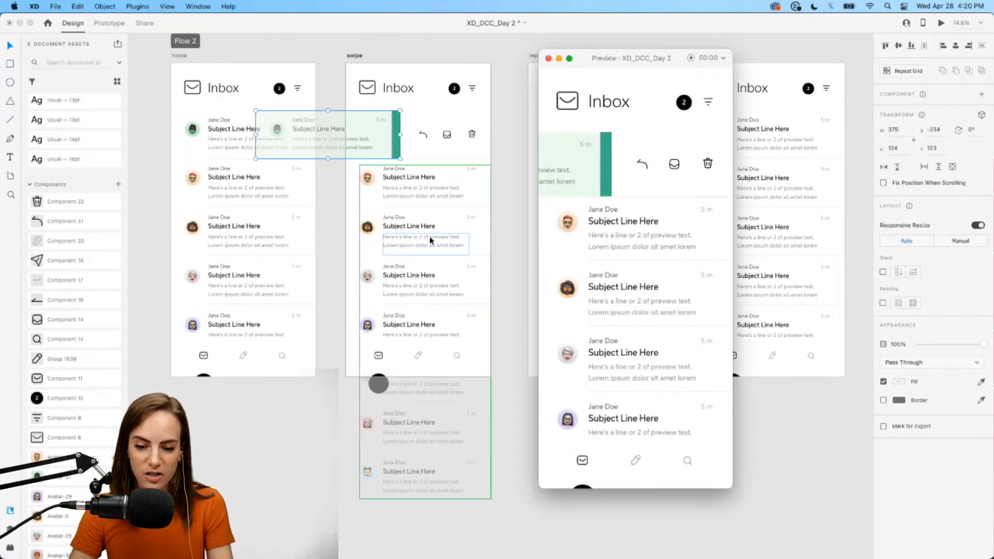
scroll(428, 238, "down", 10)
scroll(428, 238, "right", 4)
left_click_drag(606, 58, 607, 63)
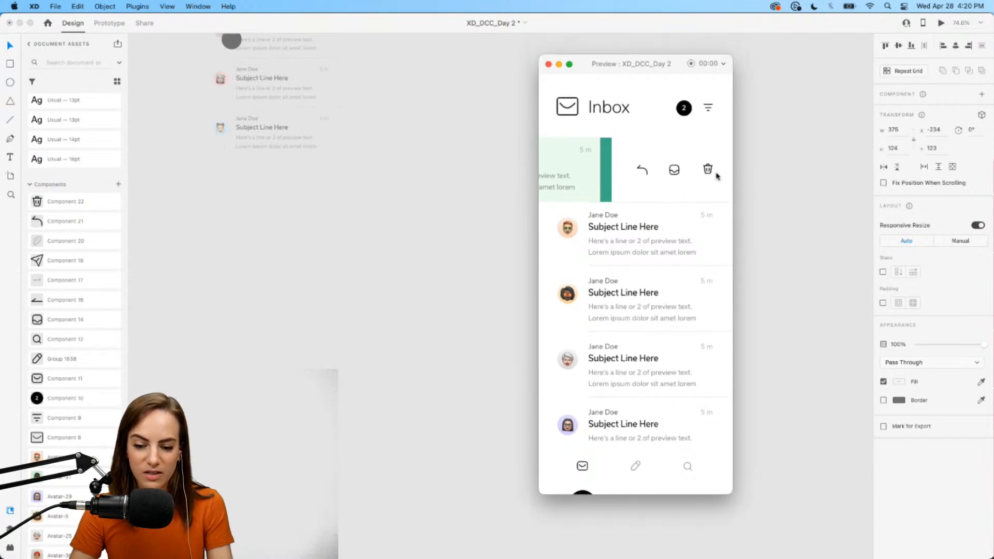
left_click(548, 63)
- Change the swipe artboard's trash icon interaction trigger from Drag to Tap, keeping Auto-Animate to the Delete artboard
scroll(471, 103, "up", 10)
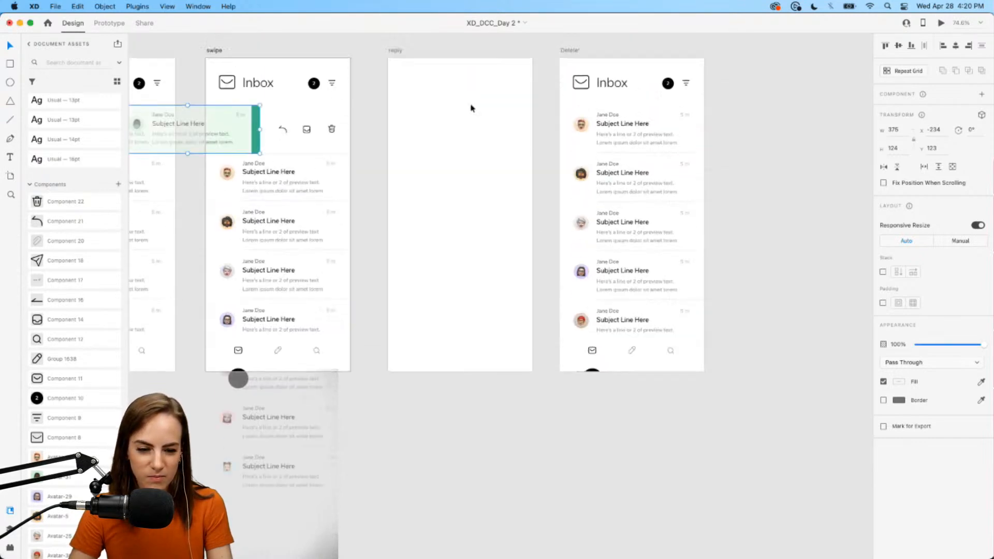
double_click(339, 155)
left_click(339, 155)
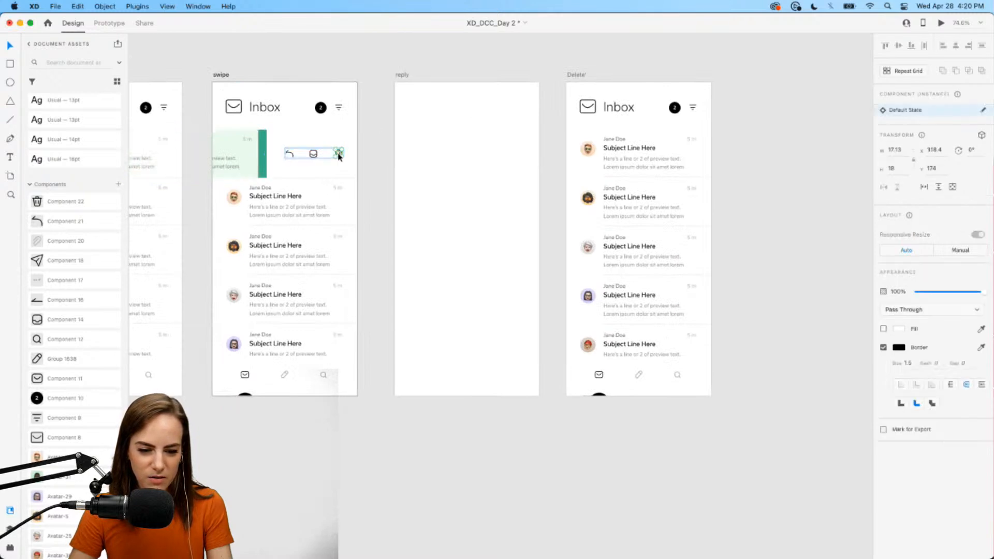
left_click(117, 24)
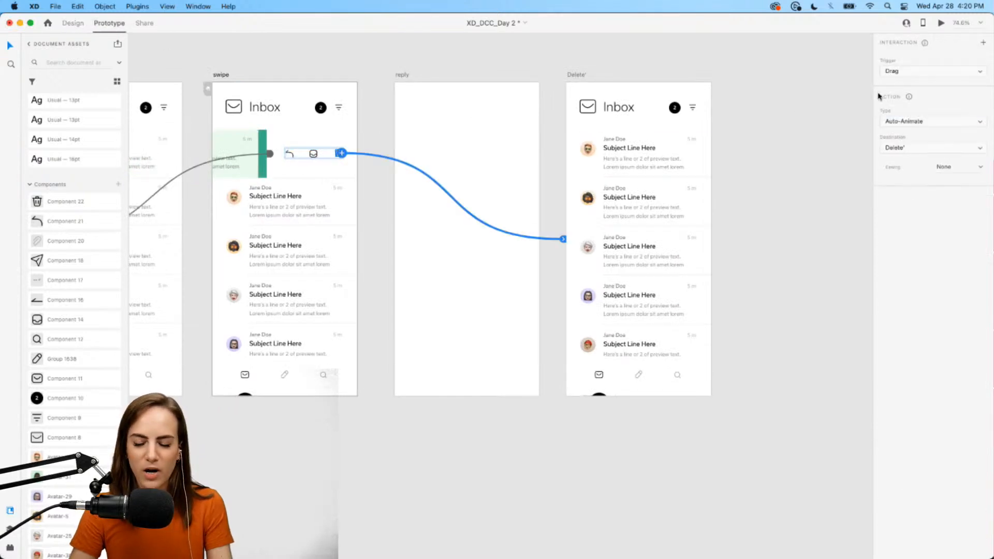
left_click(901, 71)
left_click(899, 66)
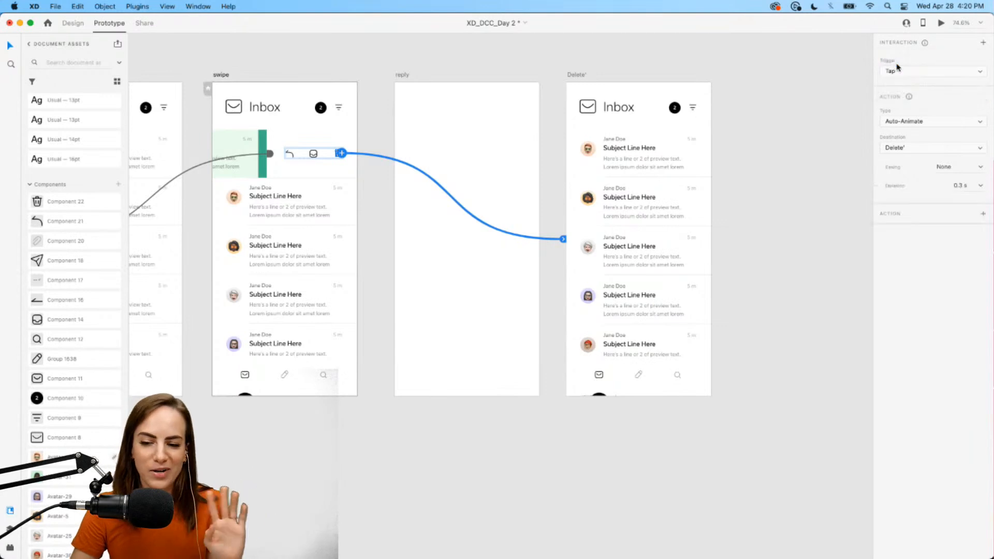
- Preview the swipe artboard, test deleting the email with the trash icon, and close the preview
scroll(355, 160, "left", 2)
left_click(942, 23)
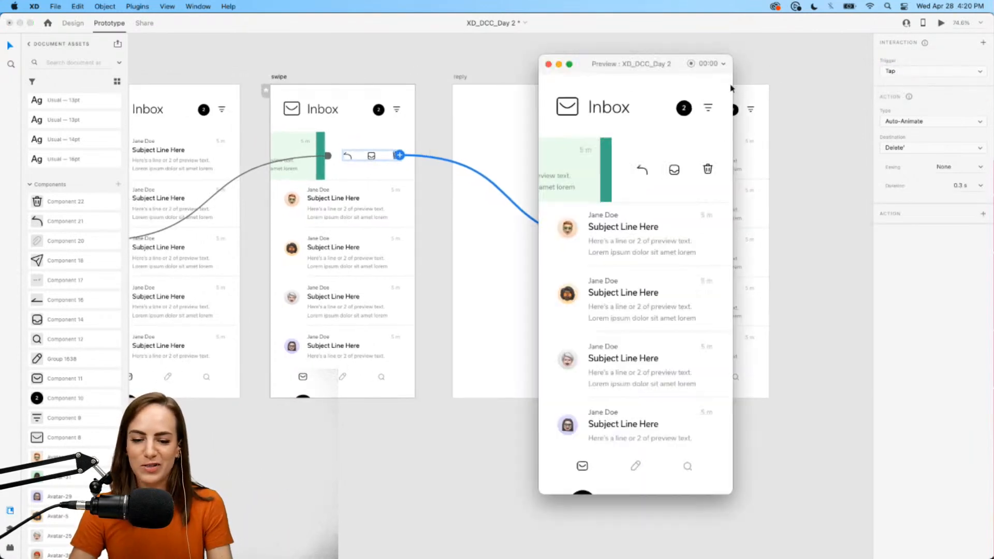
scroll(491, 123, "down", 5)
scroll(491, 123, "right", 2)
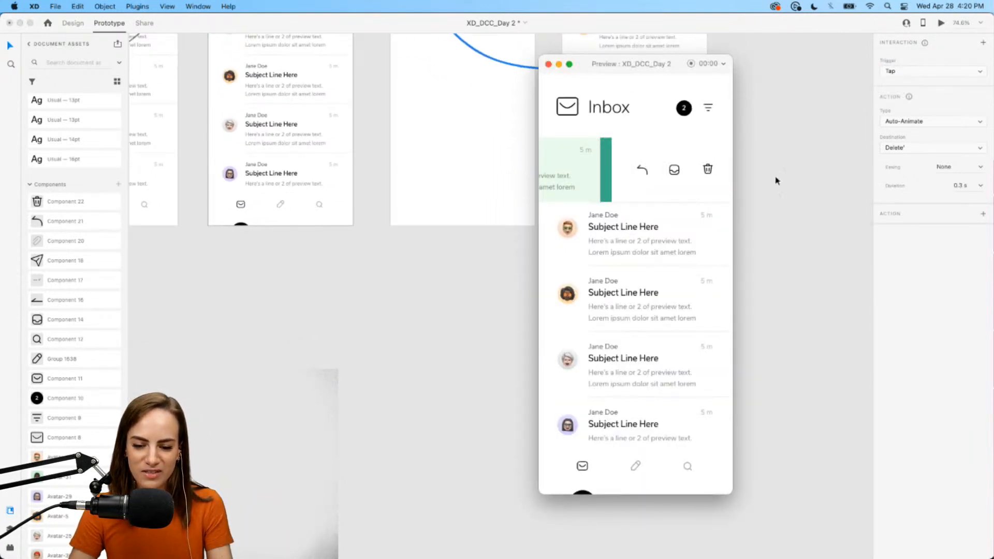
left_click(707, 170)
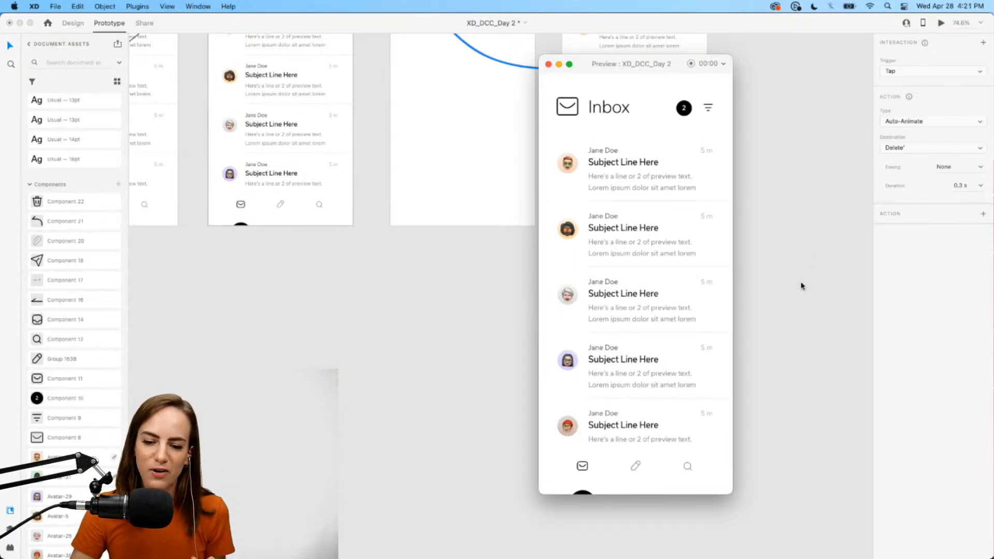
left_click(548, 67)
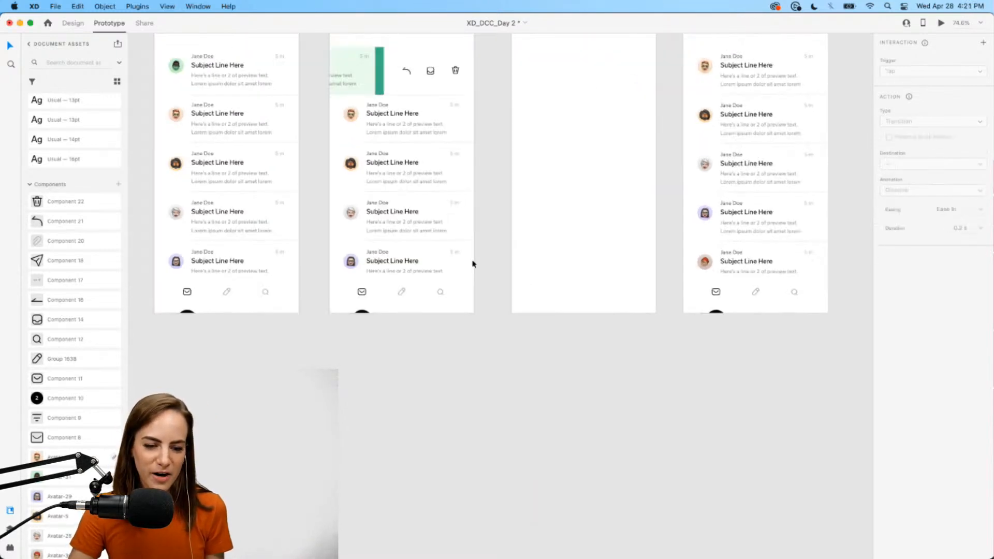
- Preview the full flow from the home artboard, swiping the first email left and deleting it with the trash icon
scroll(473, 262, "up", 3)
scroll(472, 262, "left", 4)
left_click(939, 22)
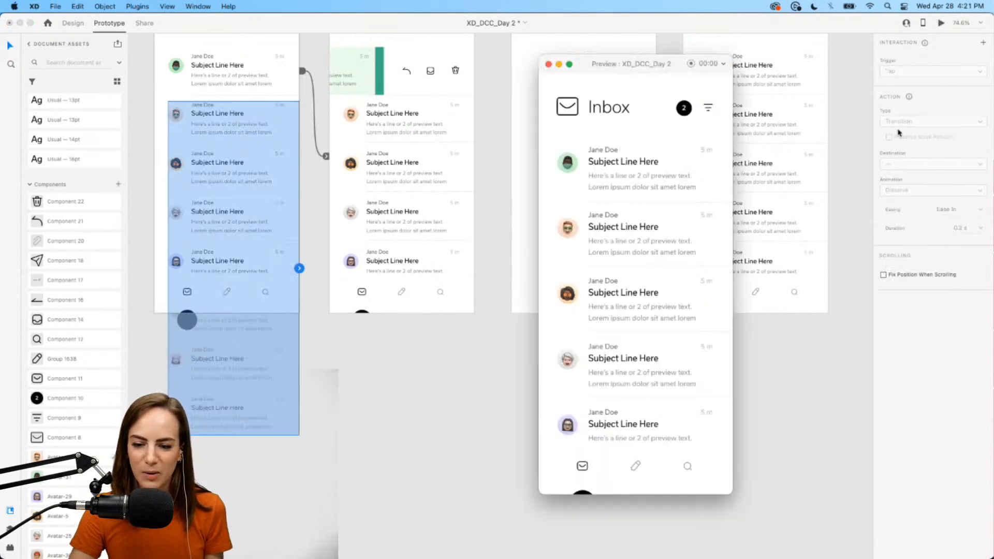
left_click(676, 166)
left_click_drag(701, 166, 552, 166)
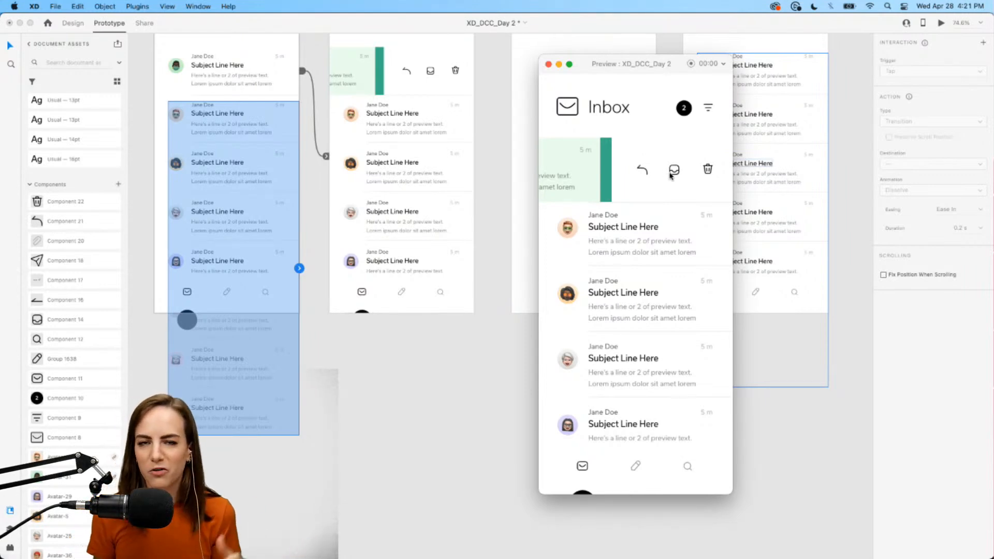
left_click(708, 171)
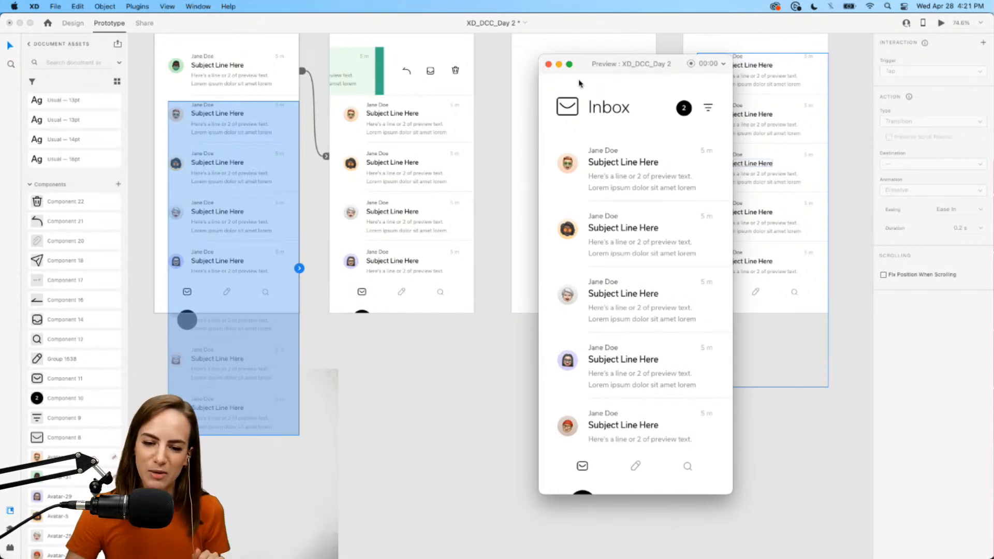
left_click(548, 67)
- Deselect everything and save the XD_DCC_Day 2 document
left_click(494, 176)
scroll(493, 179, "up", 5)
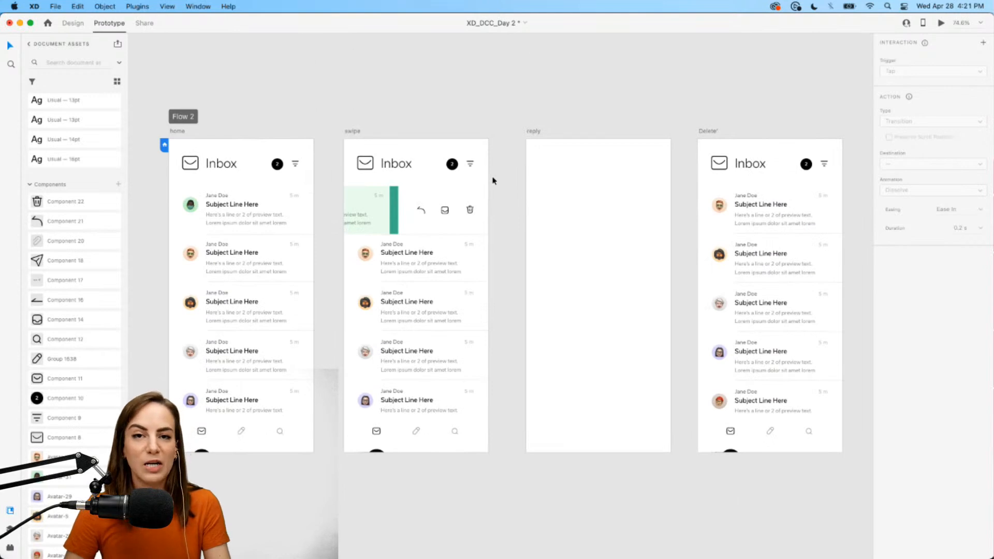
key("super+s")
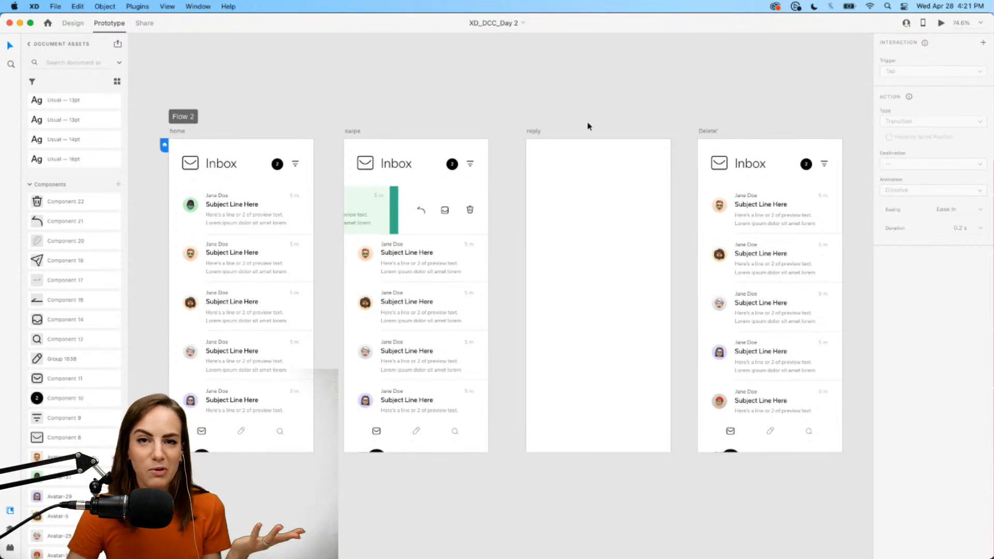
- Record the preview while swiping the first email left and deleting it, discard the recording, and close the preview
left_click(940, 24)
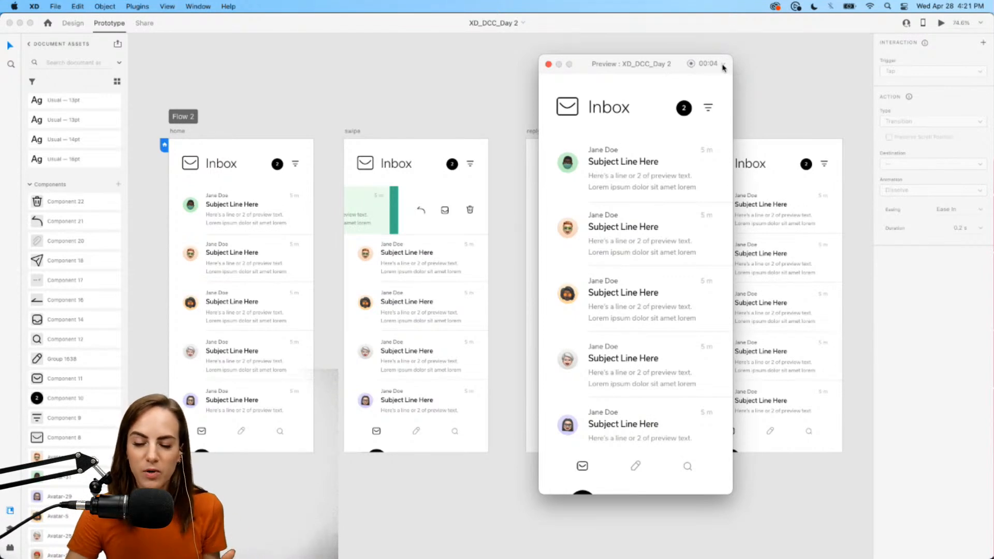
left_click_drag(694, 170, 562, 173)
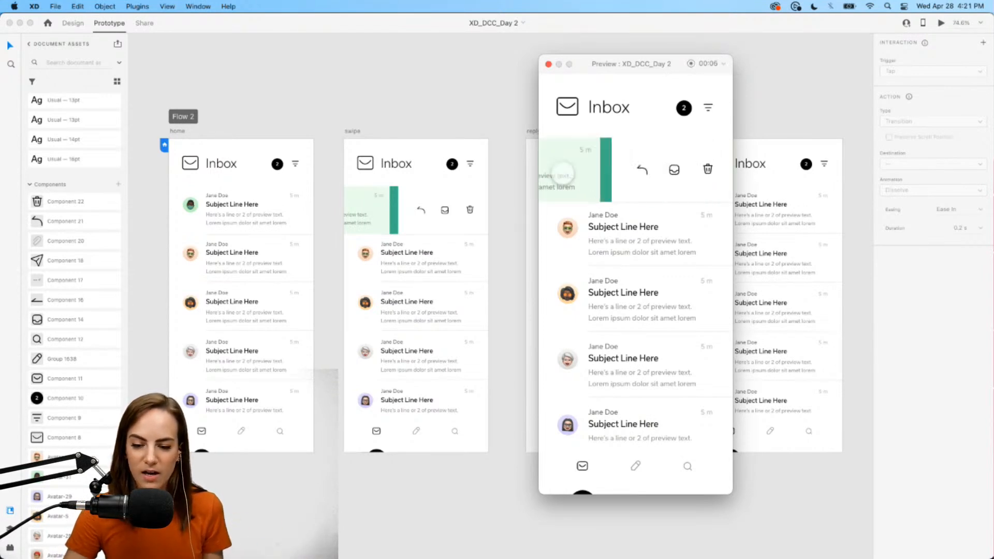
left_click(707, 169)
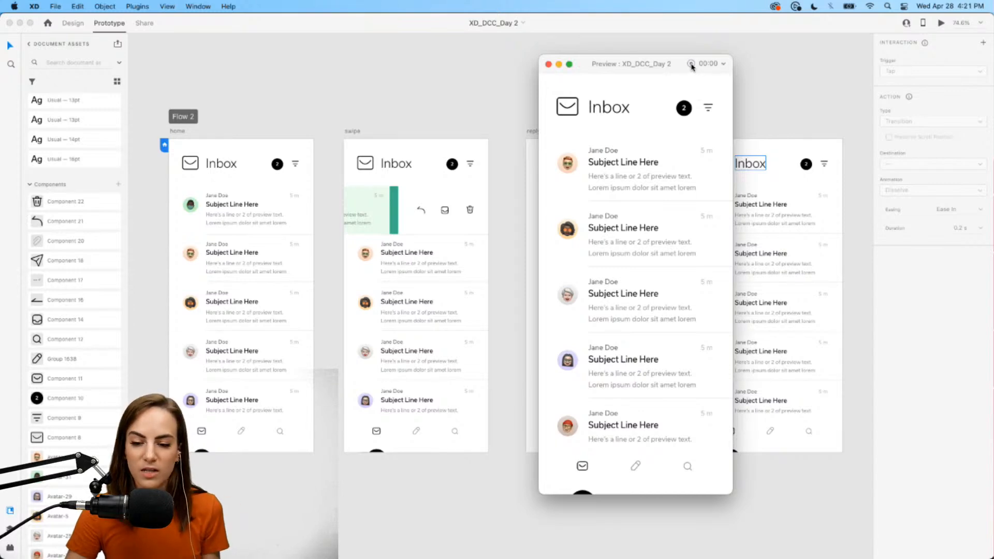
left_click(691, 64)
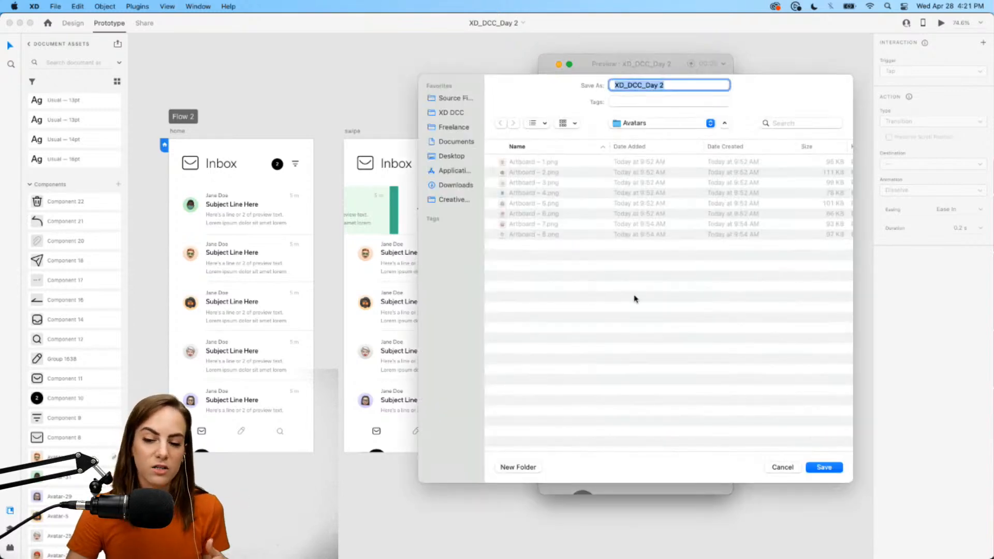
left_click(782, 467)
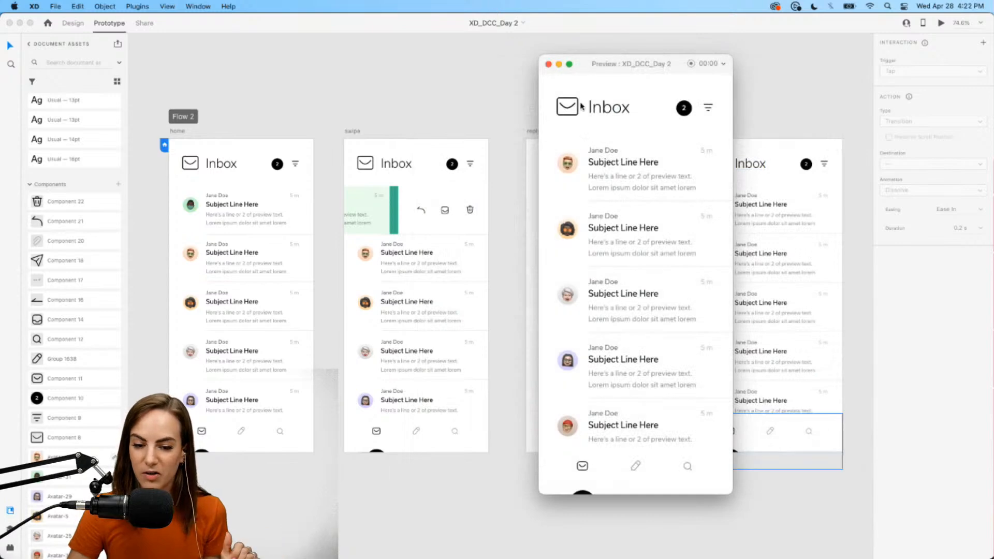
left_click(548, 65)
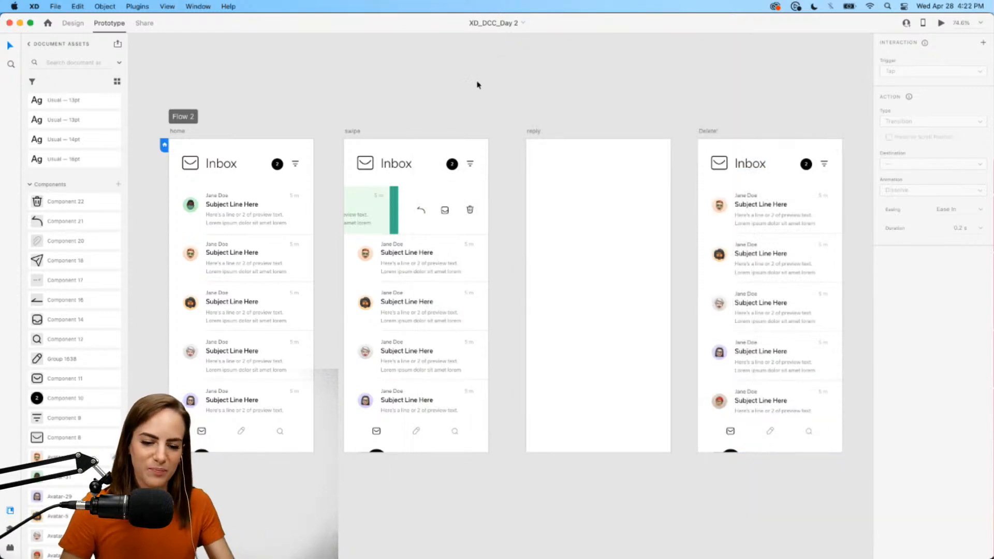
- Minimize the prototype document, switch to Chrome, and reload the Behance results for the xddailychallenge search
left_click(19, 23)
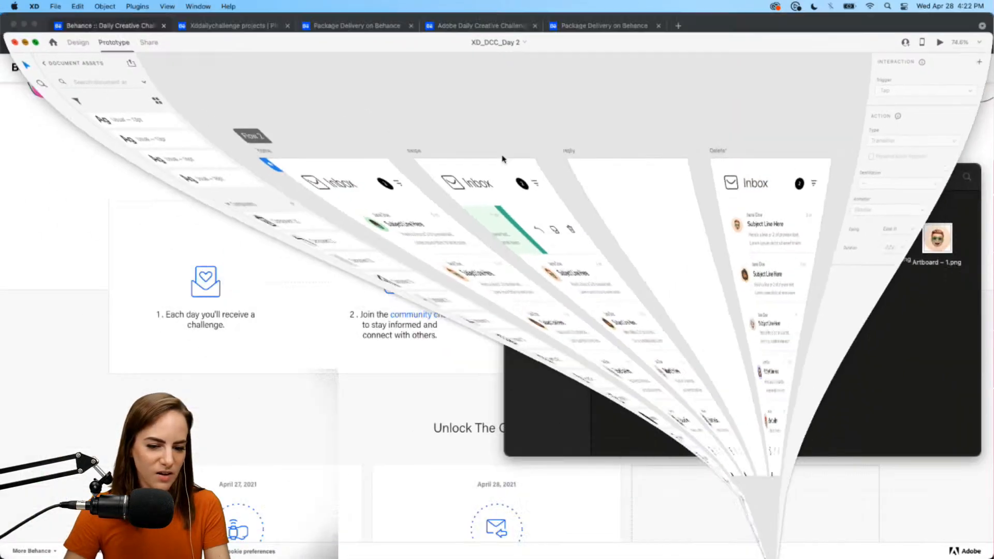
left_click(517, 178)
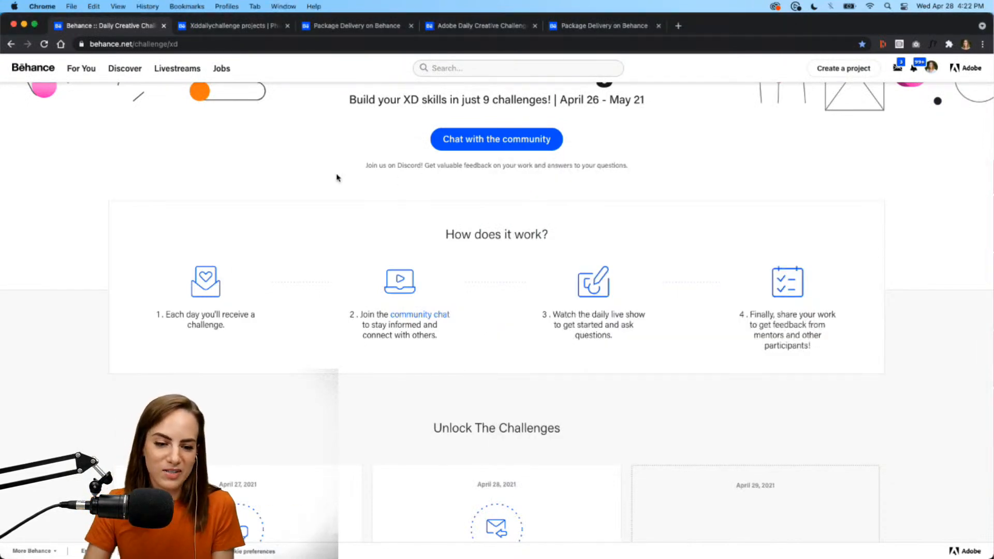
left_click(227, 27)
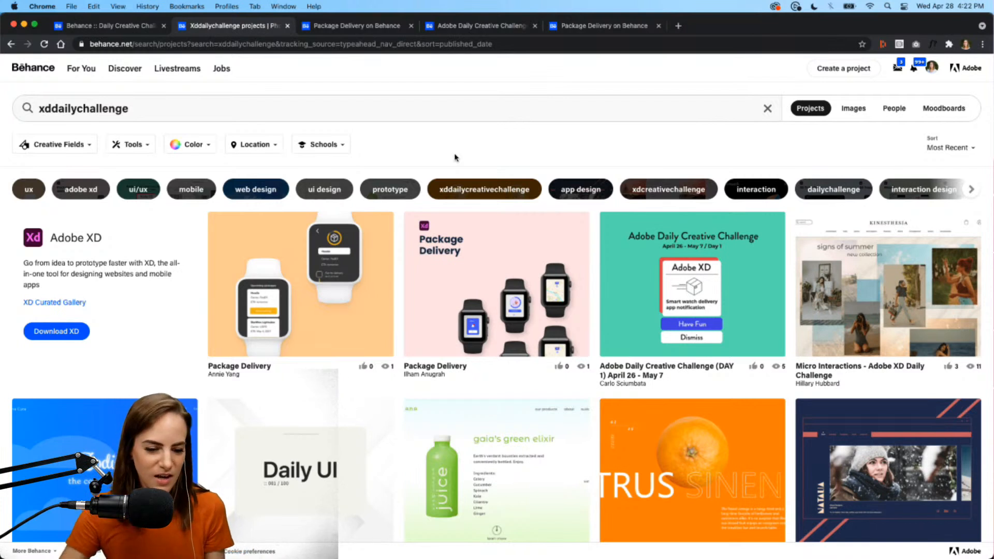
left_click(45, 46)
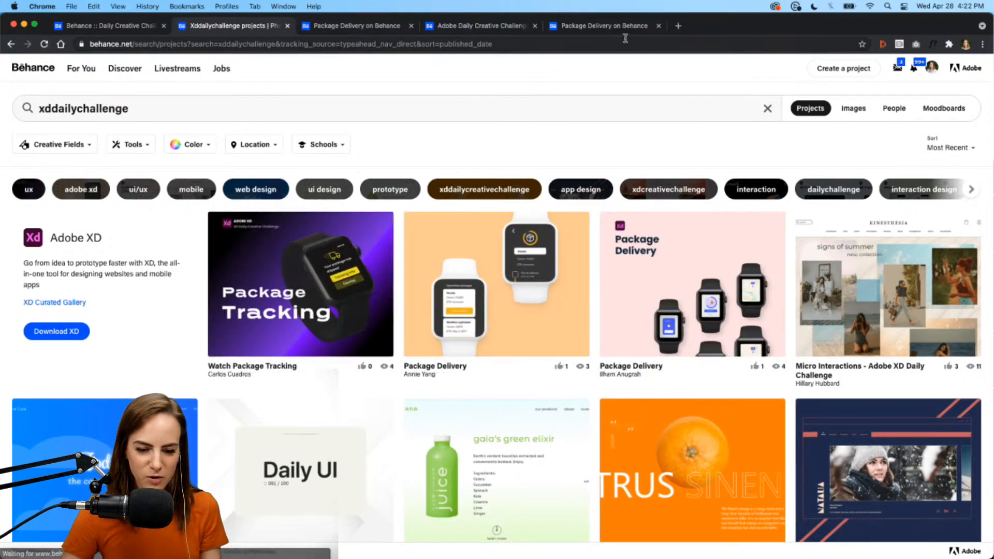
- Open the Watch Package Tracking project from the search results in a new tab and switch to it
right_click(313, 275)
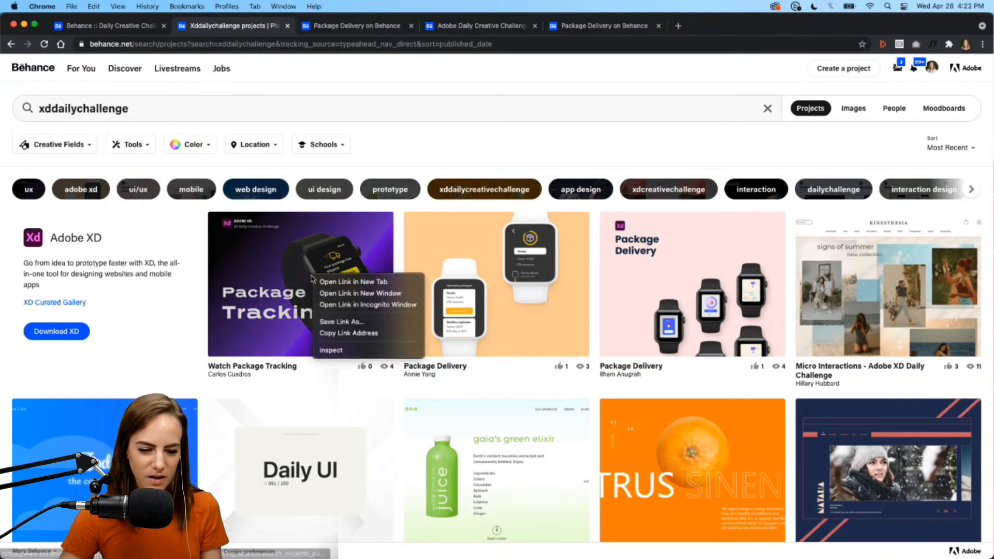
left_click(350, 280)
left_click(352, 25)
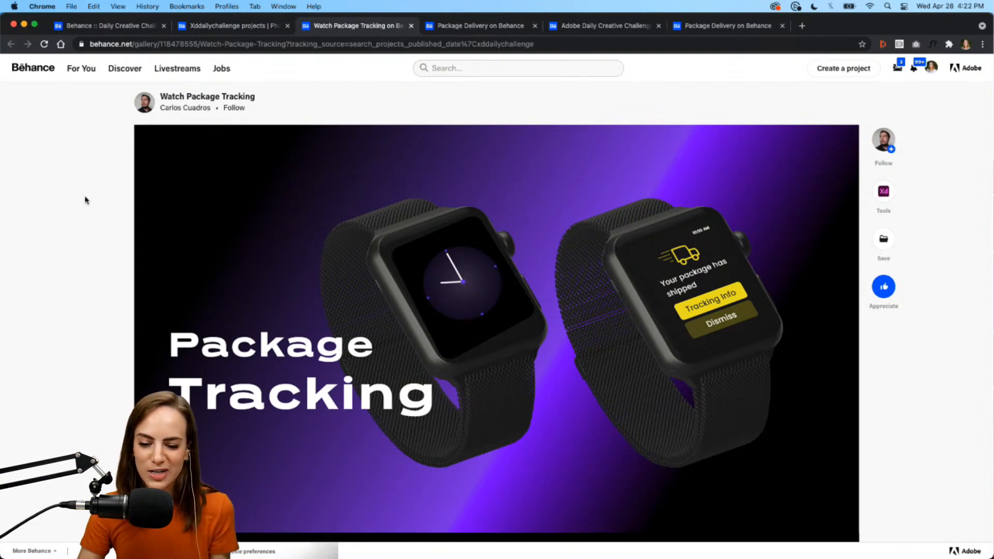
- Examine the Watch Package Tracking project's watch mockups, artboards and layer mask breakdown down to its video
scroll(86, 200, "down", 3)
scroll(85, 200, "up", 3)
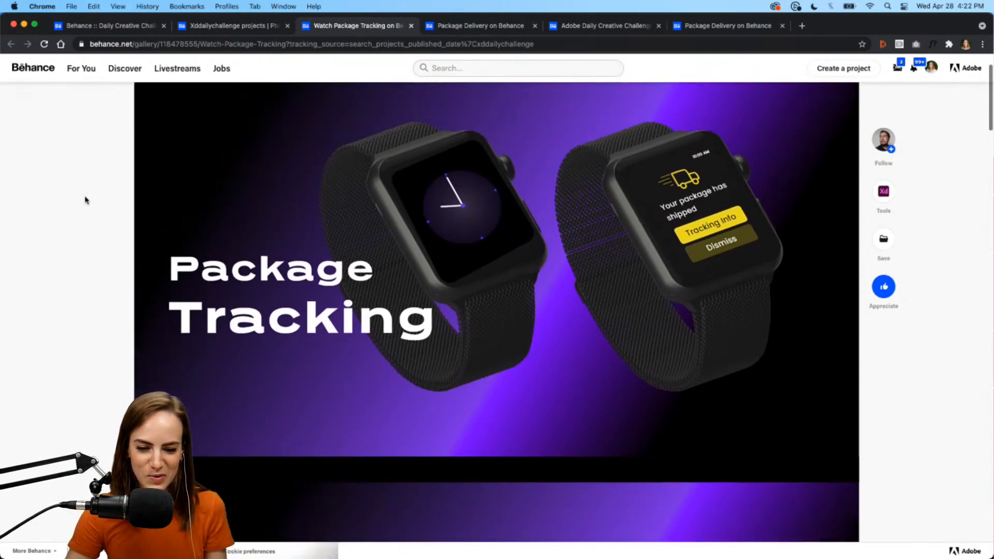
scroll(85, 200, "down", 8)
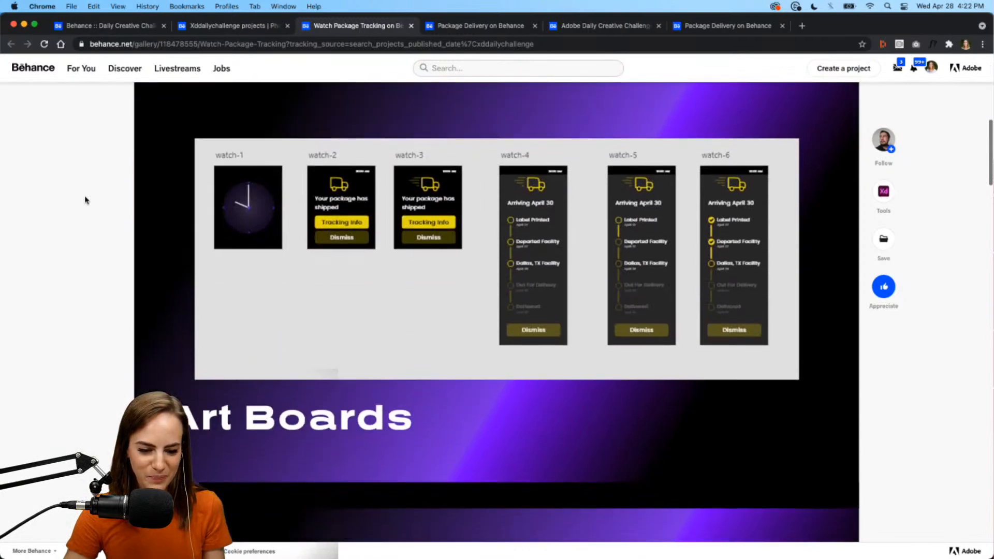
scroll(228, 284, "down", 8)
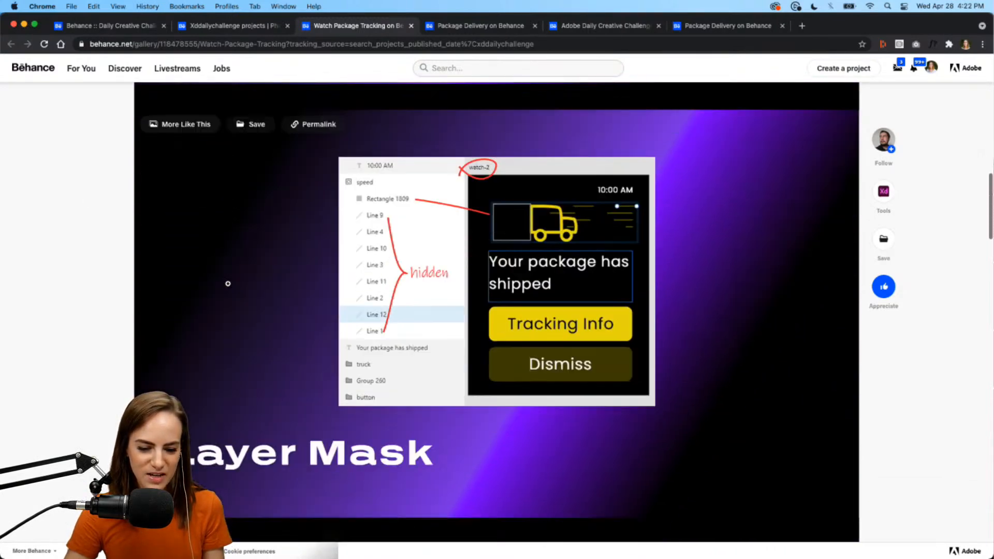
scroll(227, 283, "down", 4)
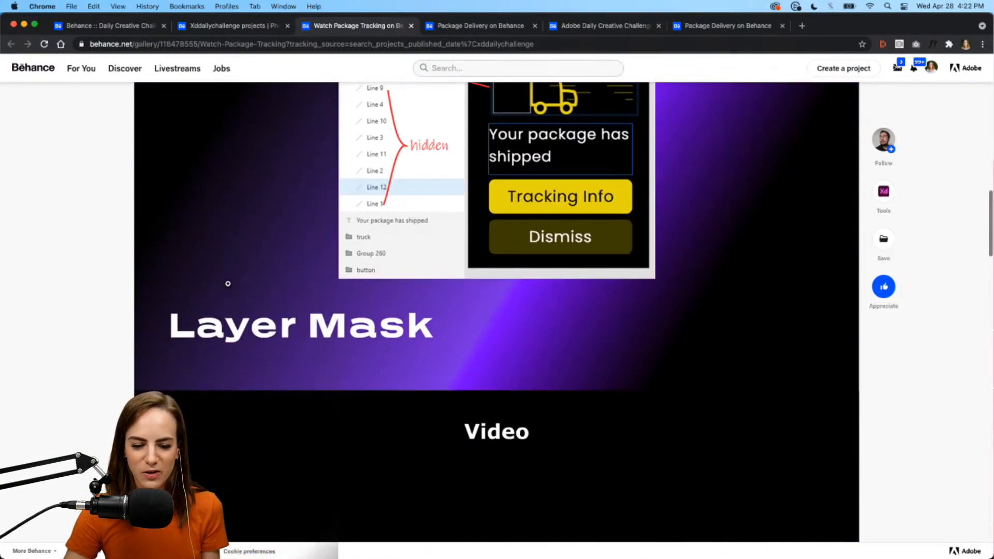
scroll(228, 283, "down", 10)
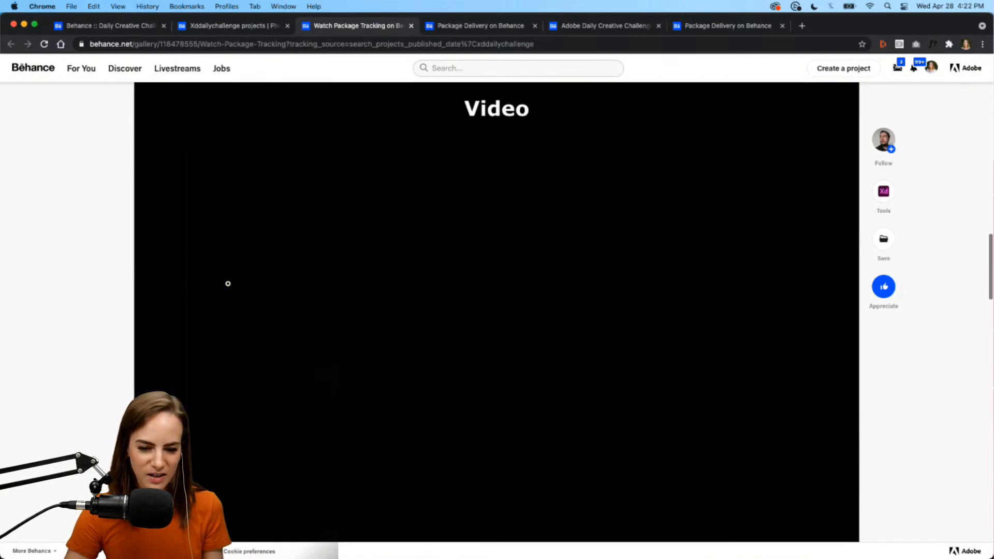
scroll(228, 283, "down", 6)
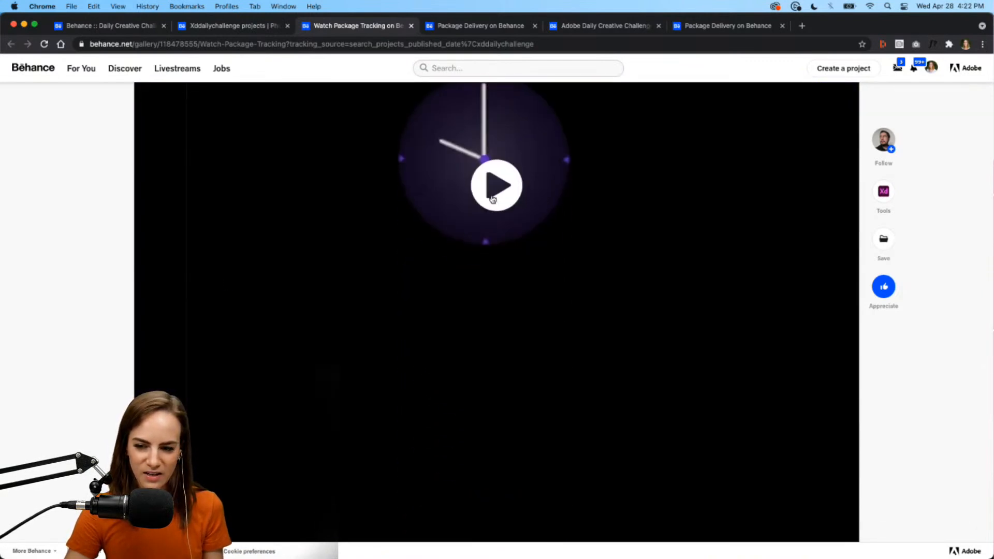
- Play the Watch Package Tracking video in full screen, exit full screen, and return to the project's beginning
left_click(489, 199)
scroll(639, 319, "down", 5)
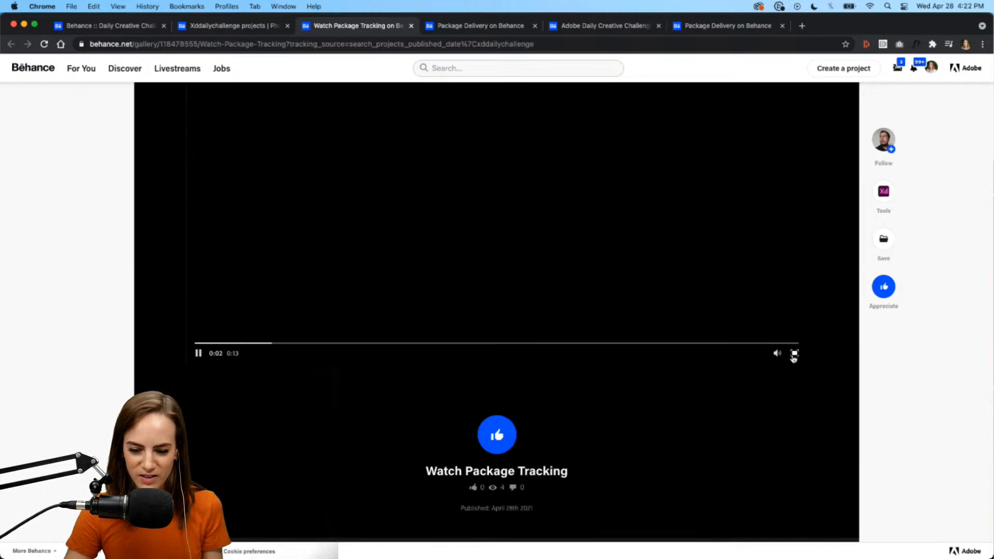
left_click(794, 355)
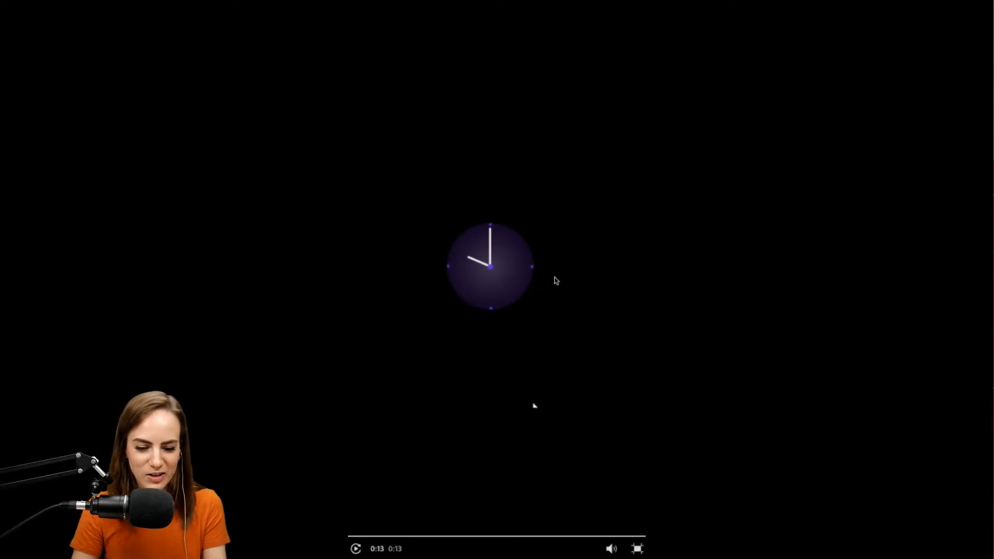
left_click(639, 550)
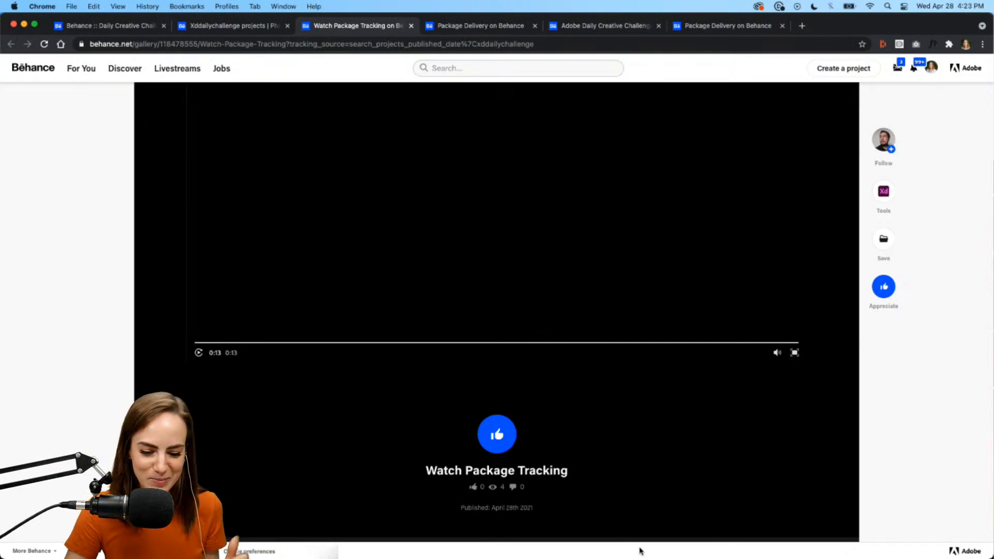
scroll(516, 355, "up", 10)
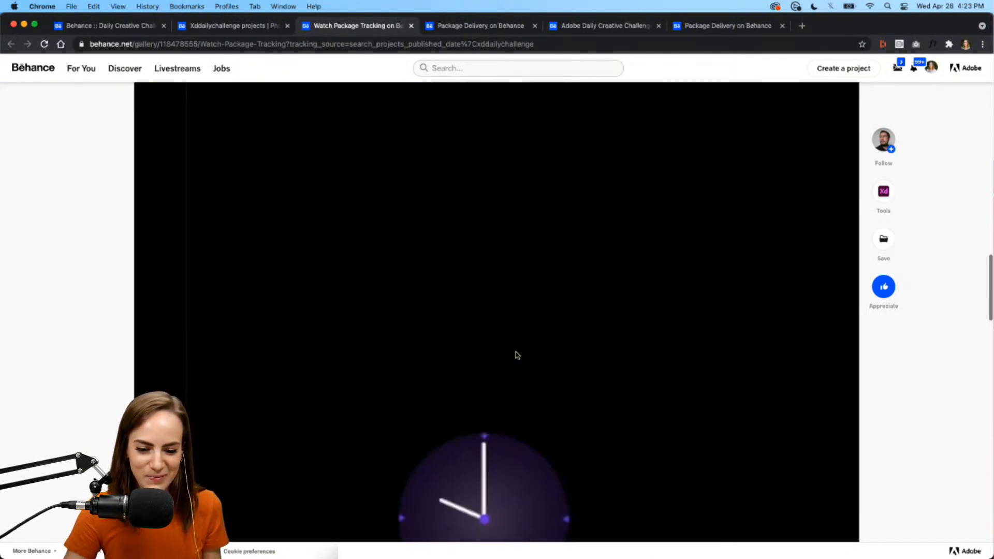
scroll(515, 352, "up", 20)
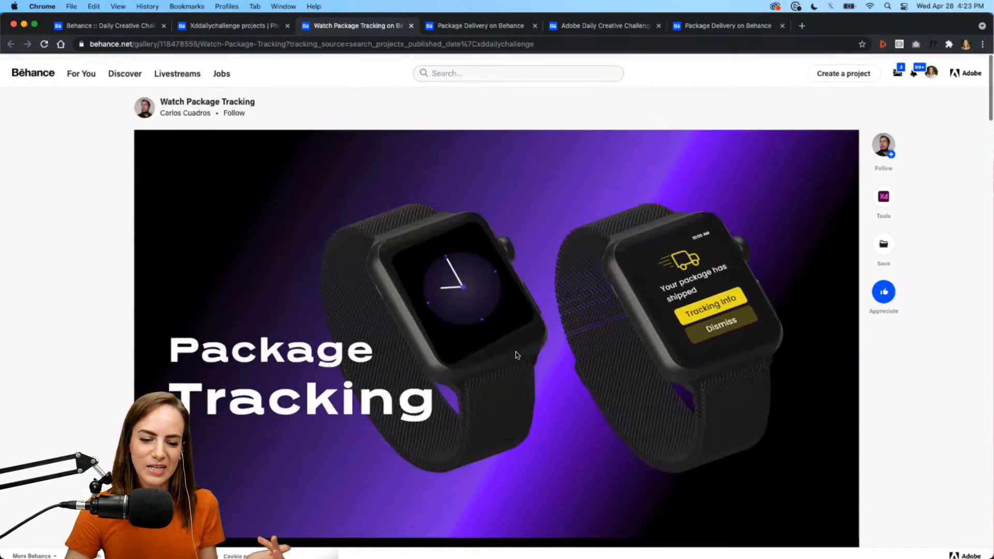
- Switch to the pink Package Delivery project and examine its Highlight, All Design and Prototype sections
left_click(465, 26)
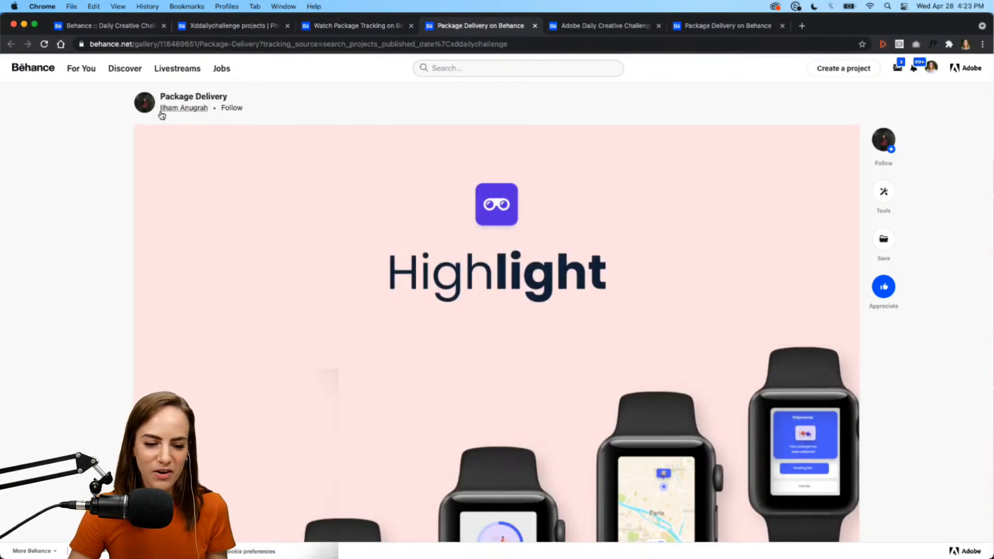
scroll(329, 242, "down", 5)
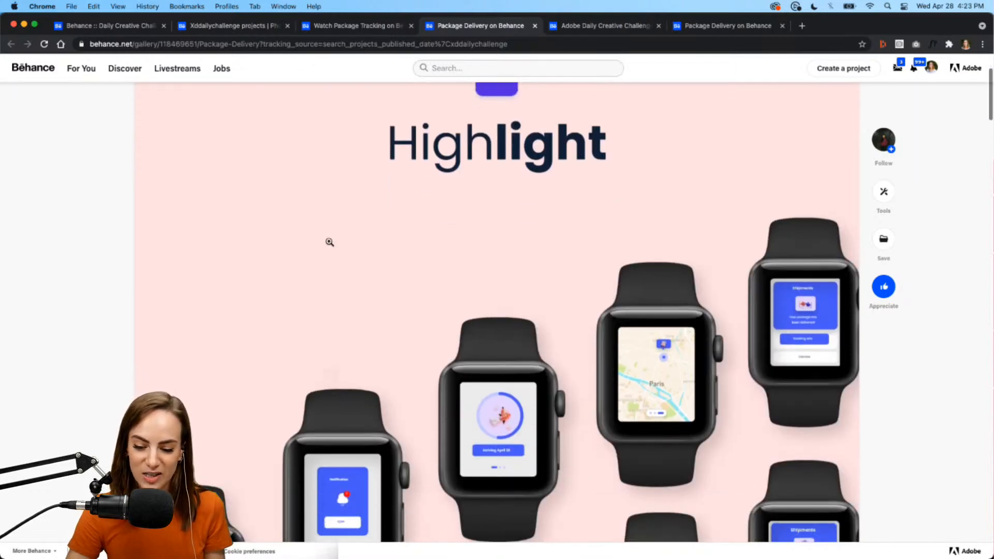
scroll(329, 242, "down", 3)
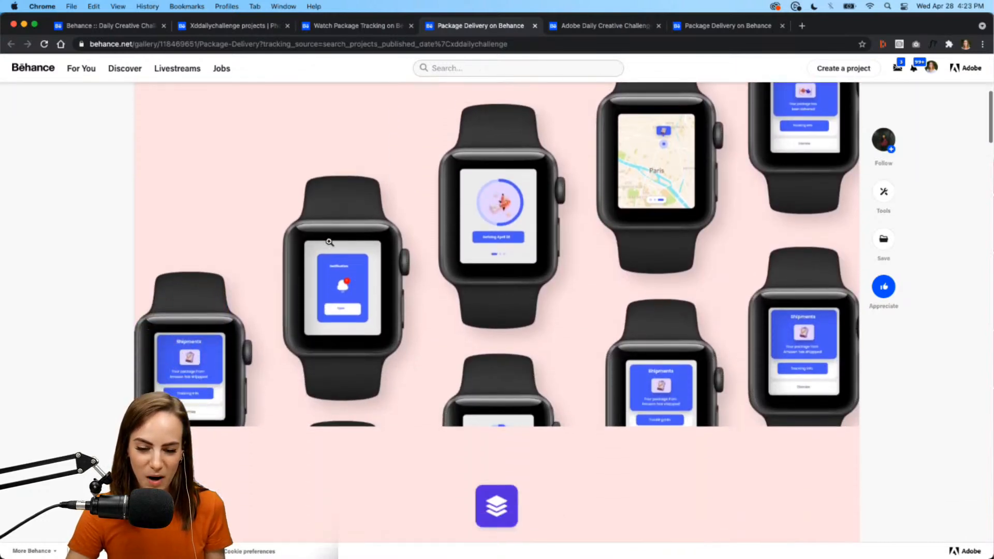
scroll(329, 242, "up", 5)
scroll(329, 242, "down", 6)
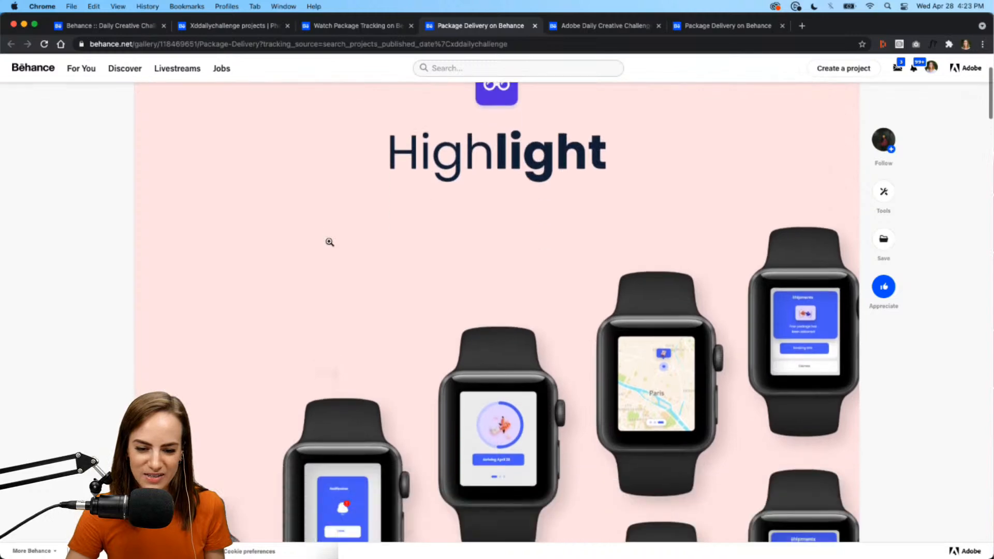
scroll(329, 241, "down", 9)
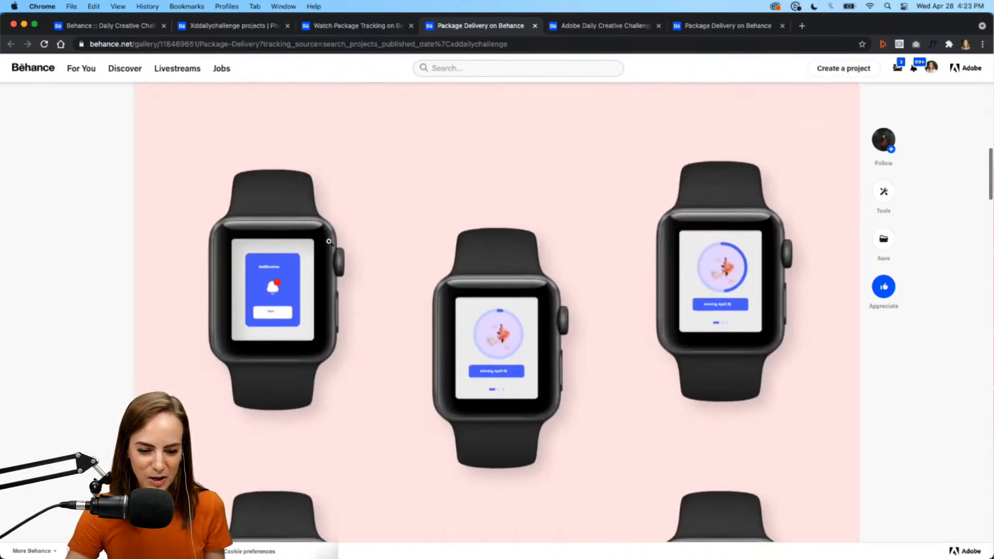
scroll(328, 241, "down", 10)
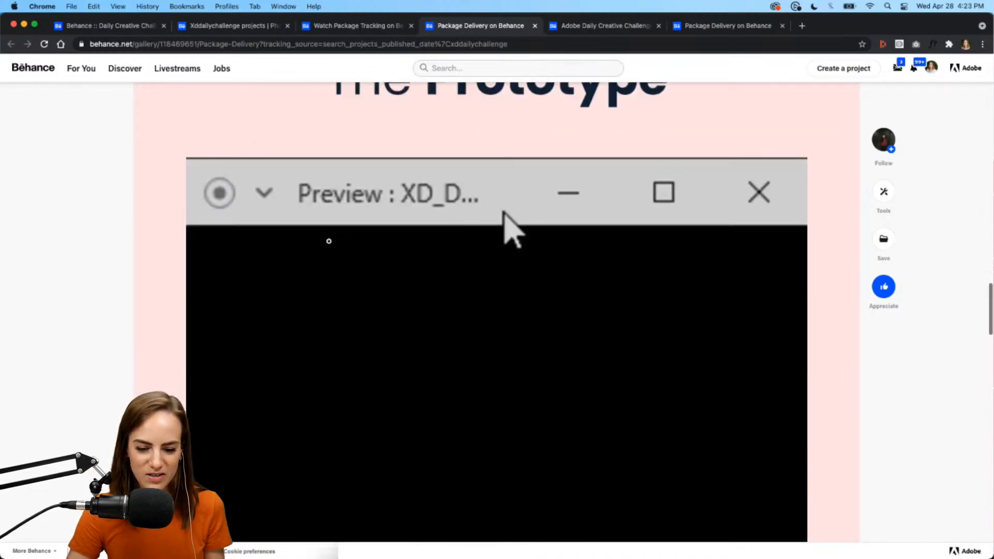
scroll(329, 241, "down", 8)
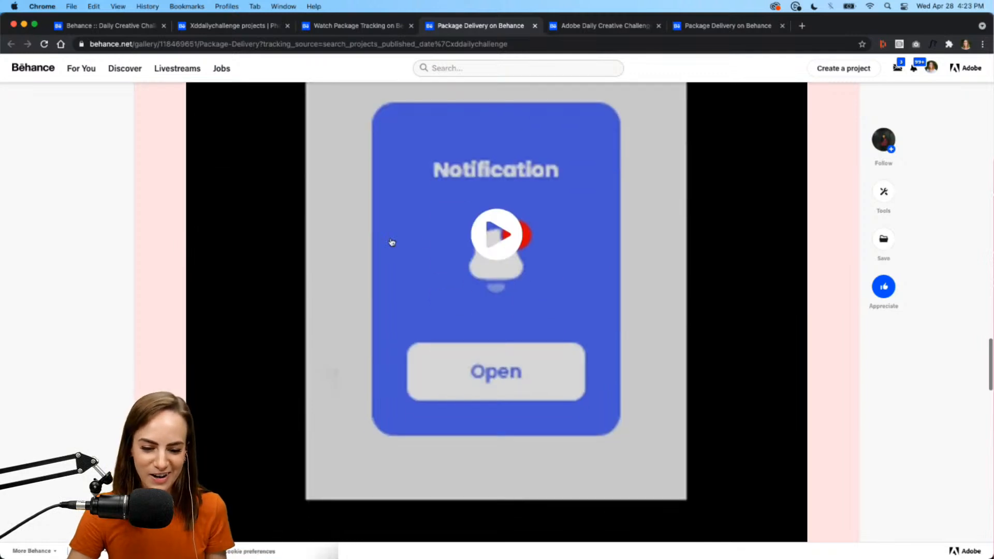
- Watch the pink Package Delivery project's prototype video in full screen, exit full screen, and return toward the project's first section
left_click(494, 246)
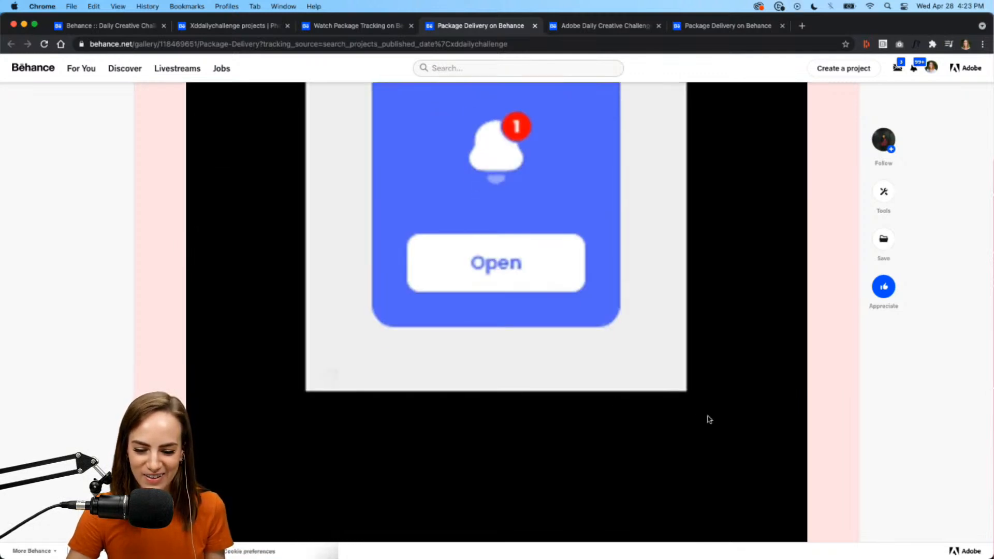
left_click(795, 481)
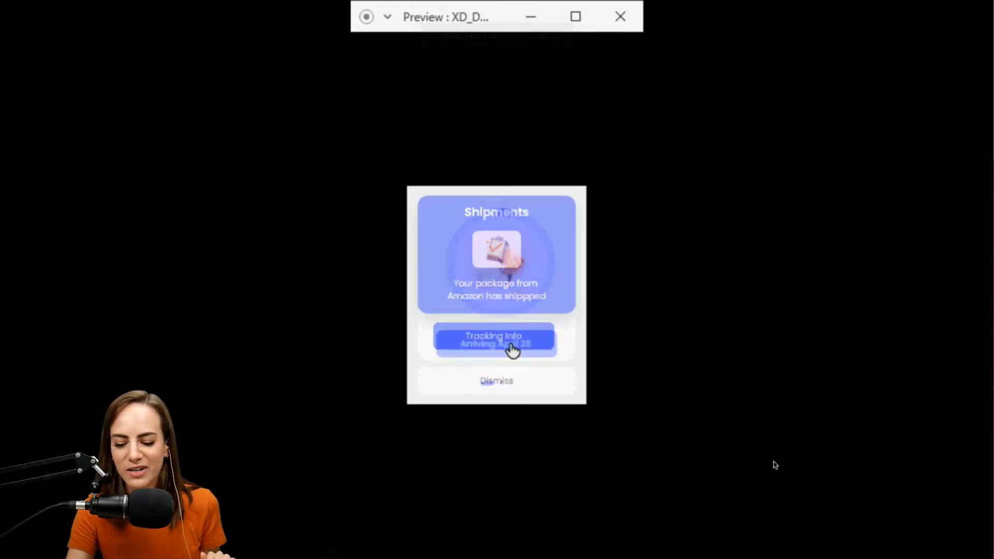
key("XF86AudioMute")
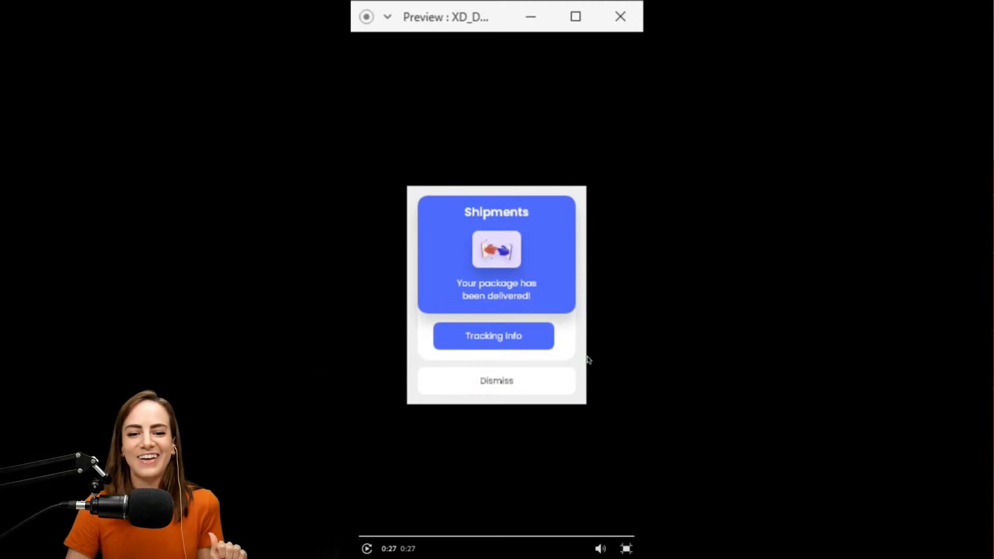
left_click(626, 549)
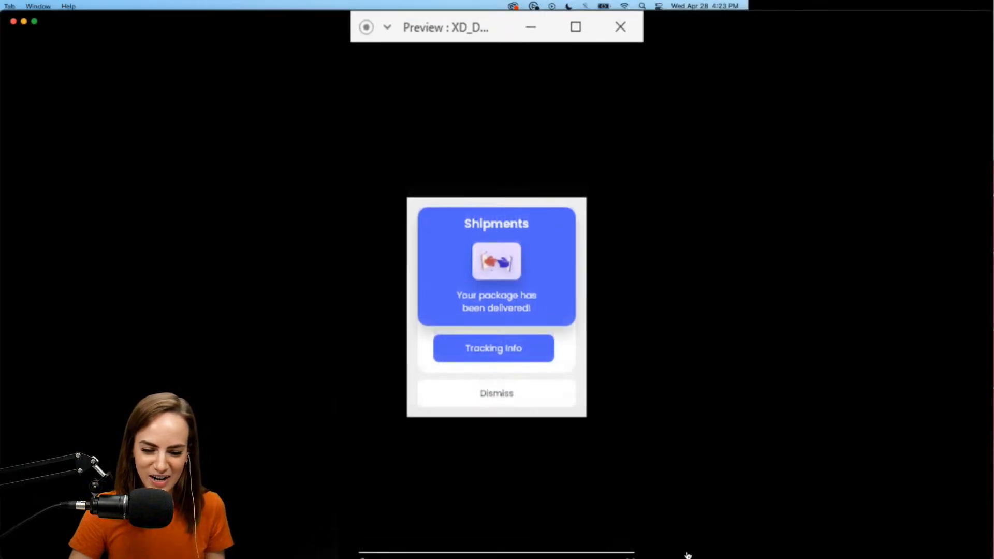
scroll(249, 269, "up", 8)
scroll(249, 269, "up", 10)
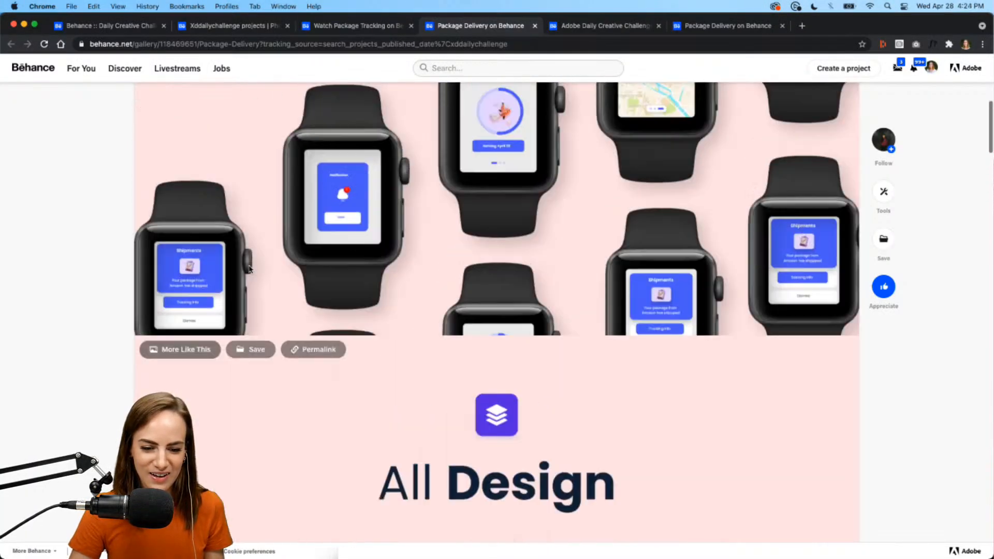
- Open the Package Delivery project with white watches, watch its prototype video in full screen, and return to the project's beginning
left_click(590, 30)
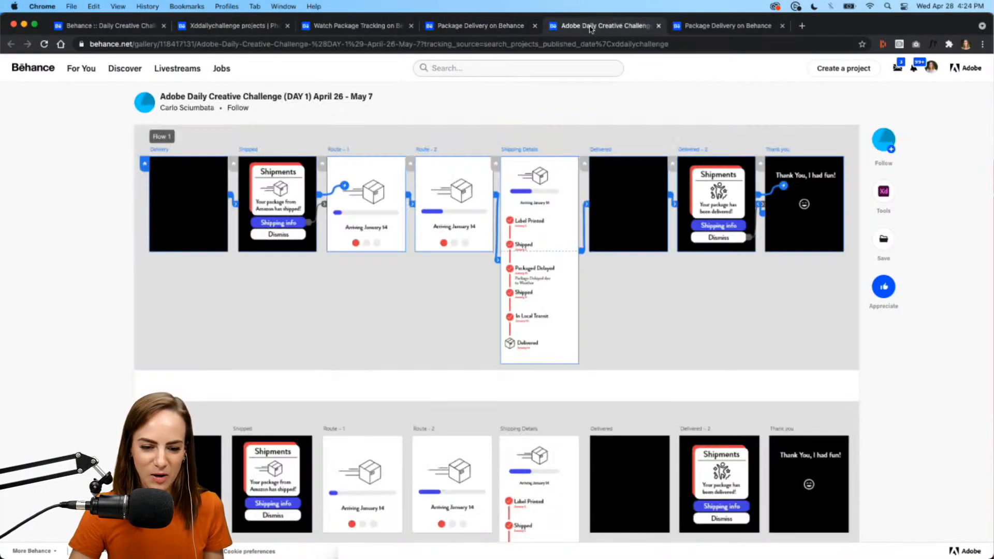
left_click(708, 27)
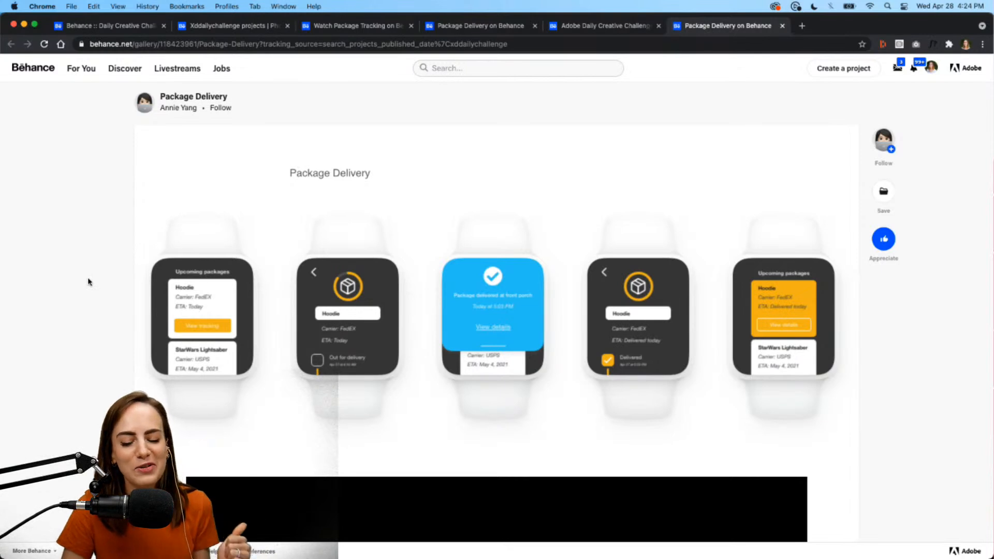
scroll(89, 281, "down", 10)
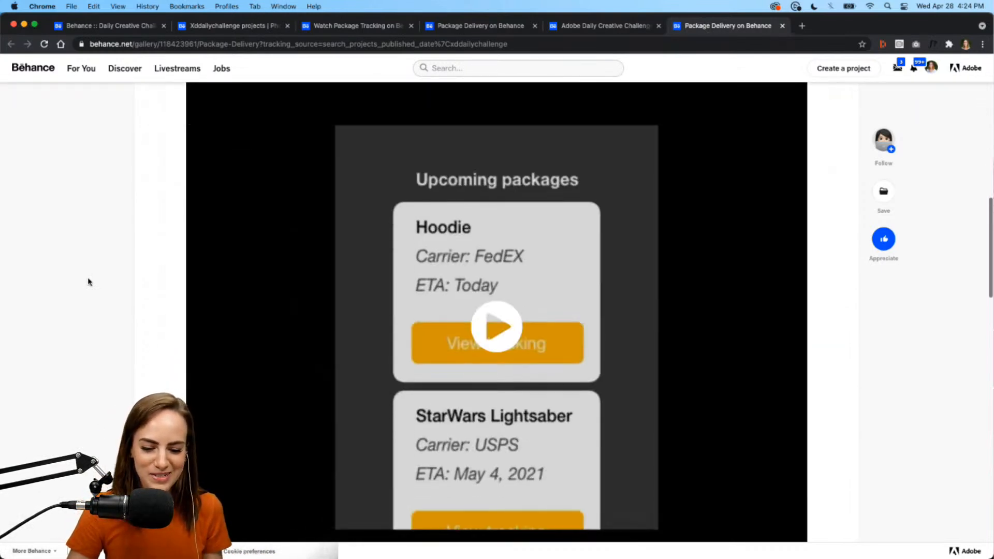
left_click(628, 291)
scroll(628, 291, "down", 4)
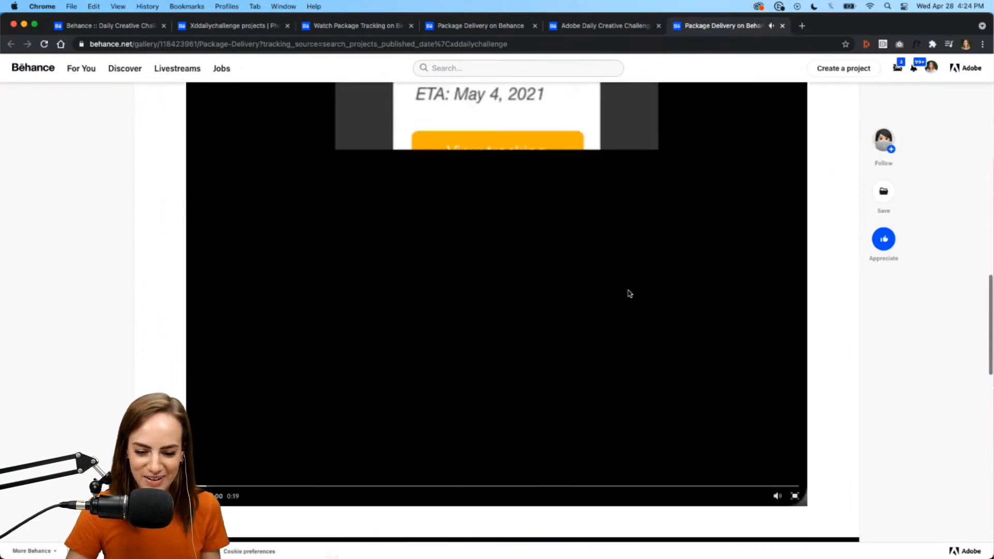
left_click(795, 423)
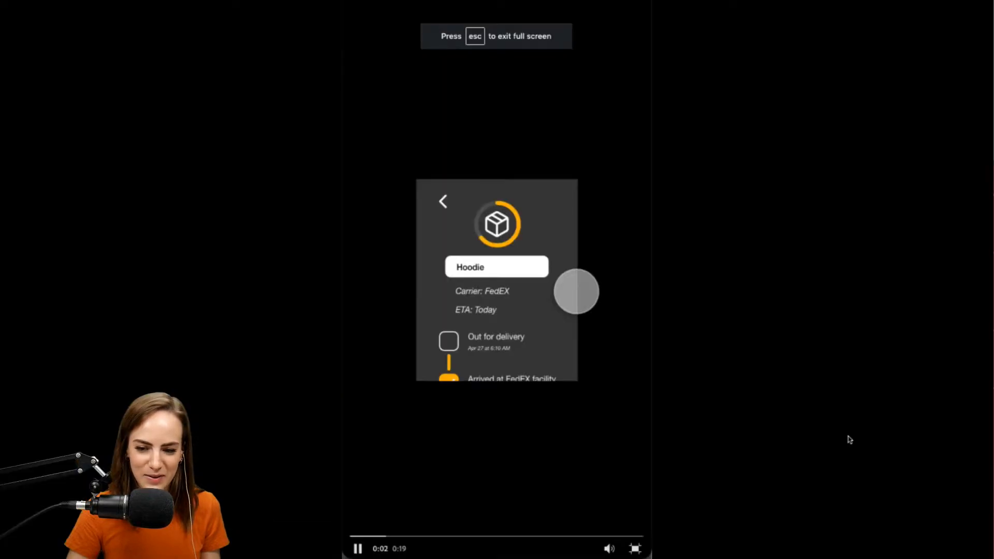
left_click(353, 537)
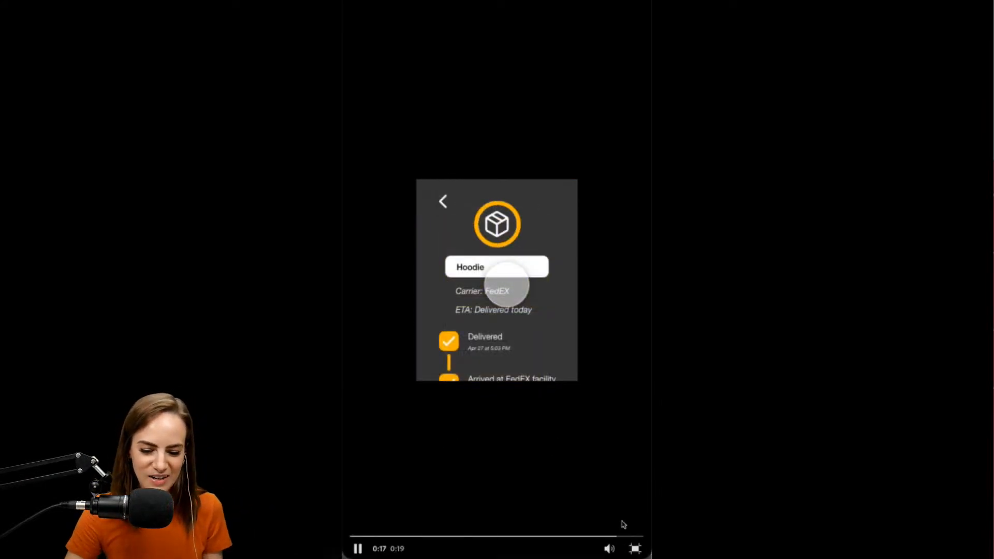
left_click(634, 548)
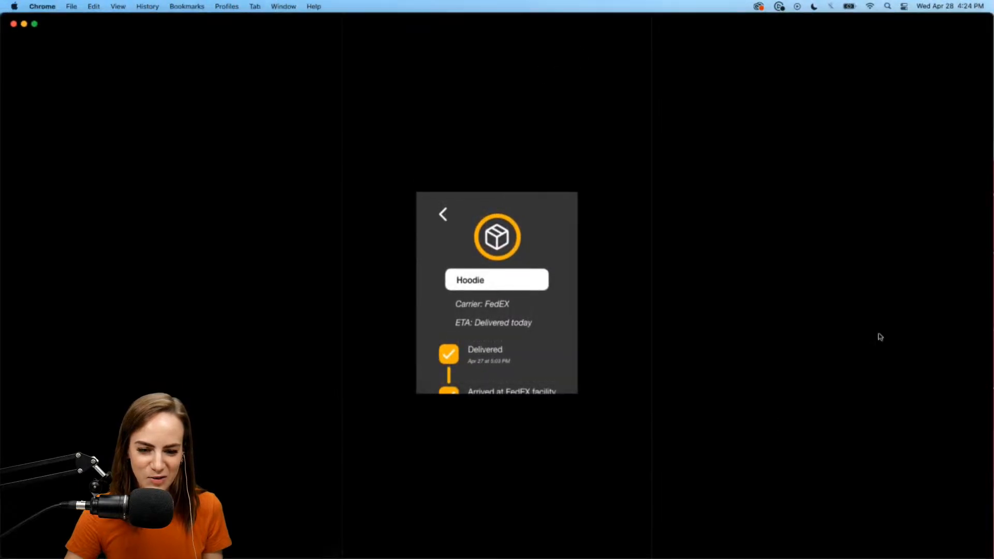
scroll(284, 221, "up", 8)
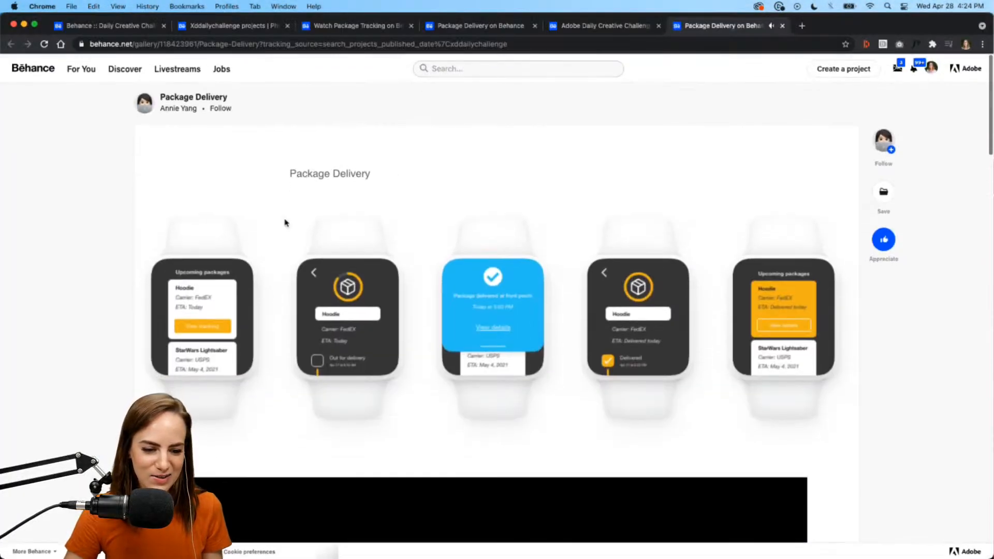
- Review the prototype flow and artboards of the Adobe Daily Creative Challenge (DAY 1) April 26 - May 7 project
left_click(590, 29)
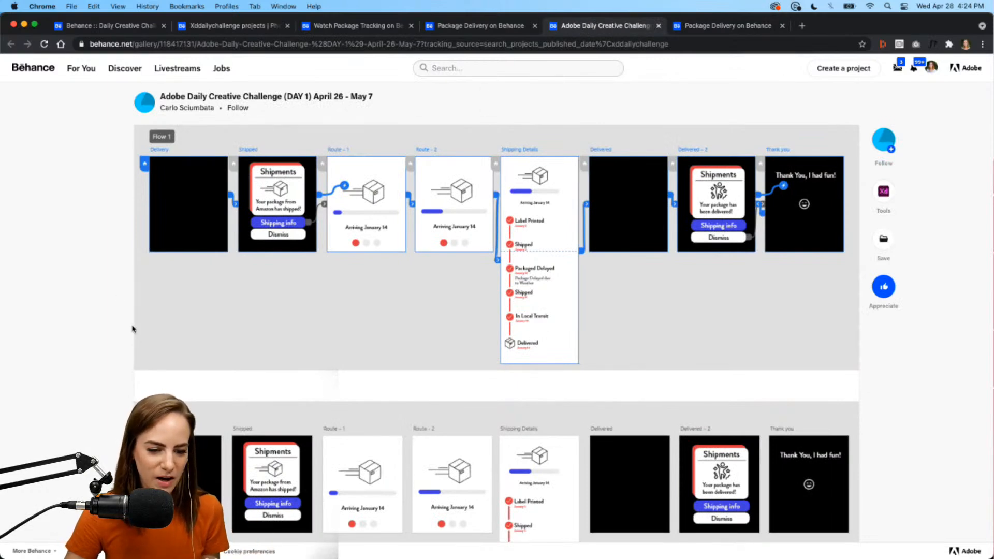
scroll(227, 339, "down", 6)
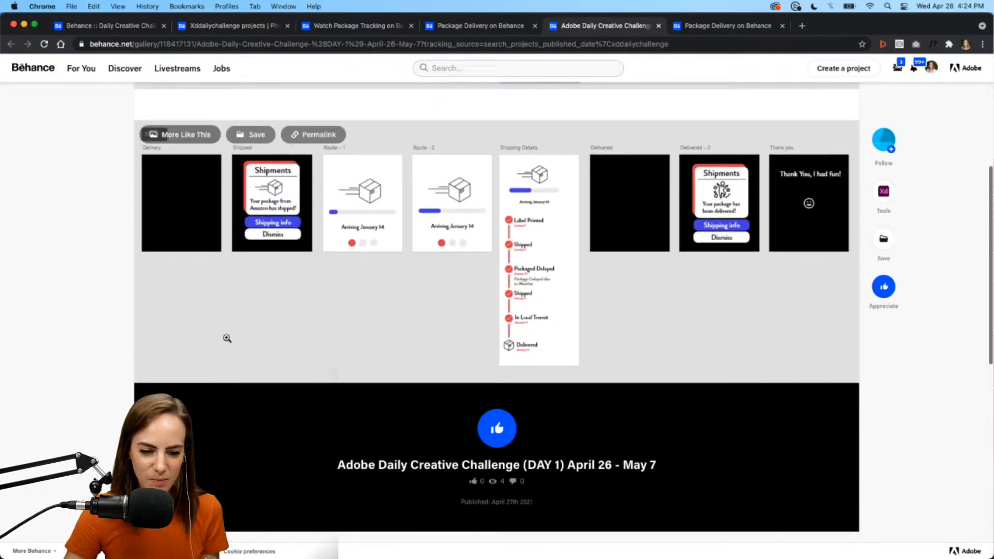
scroll(227, 338, "up", 5)
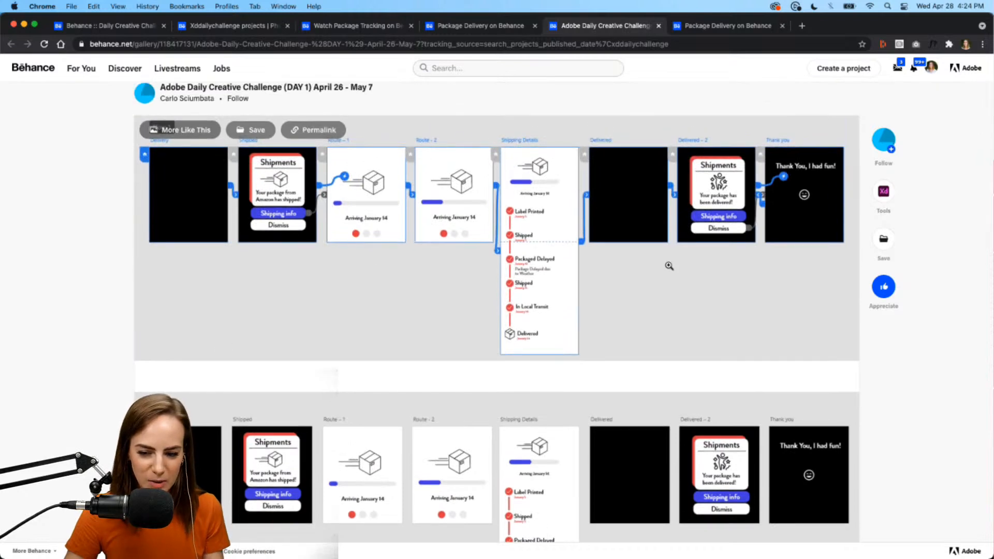